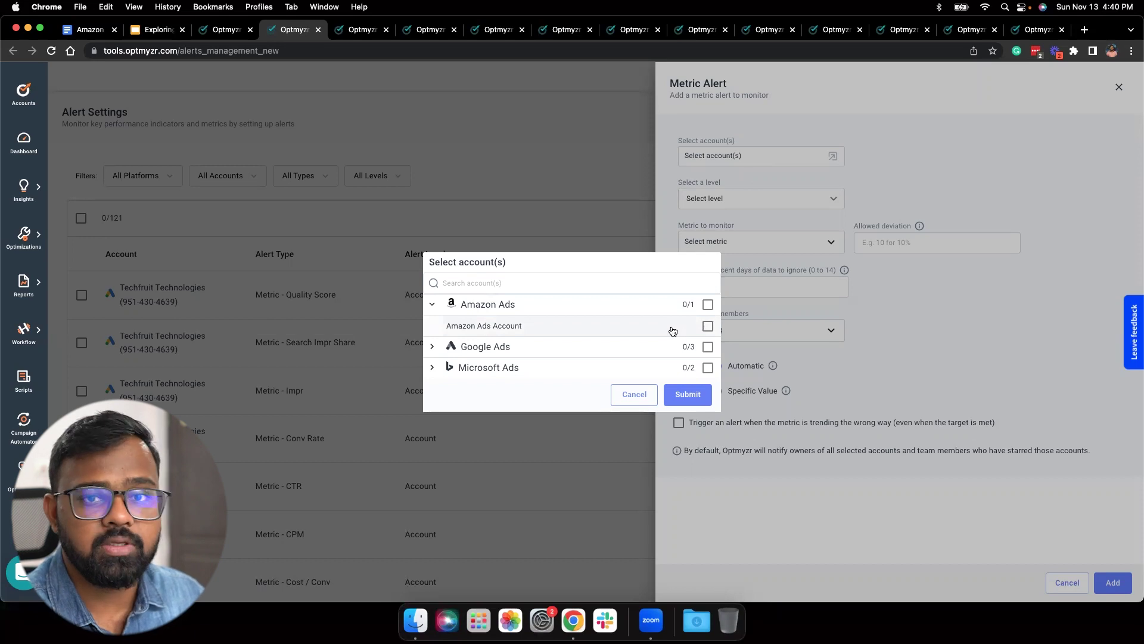
Select the Amazon Ads Account for the metric alert and set its level to Account
{"action": "left_click", "coordinate": [673, 329]}
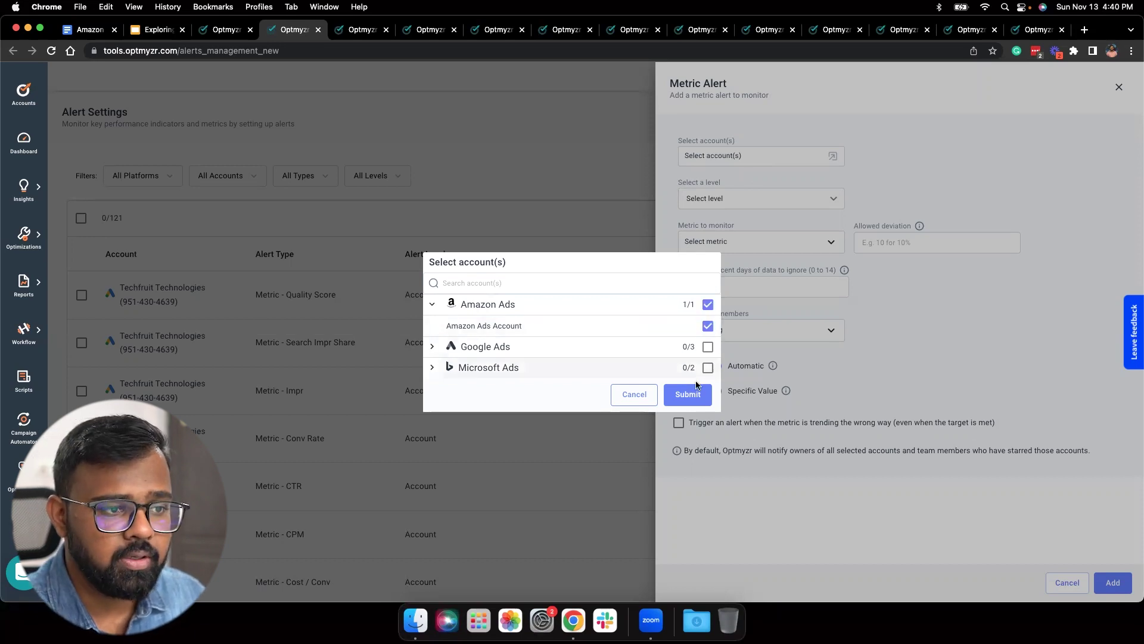
{"action": "left_click", "coordinate": [687, 394]}
{"action": "left_click", "coordinate": [755, 201]}
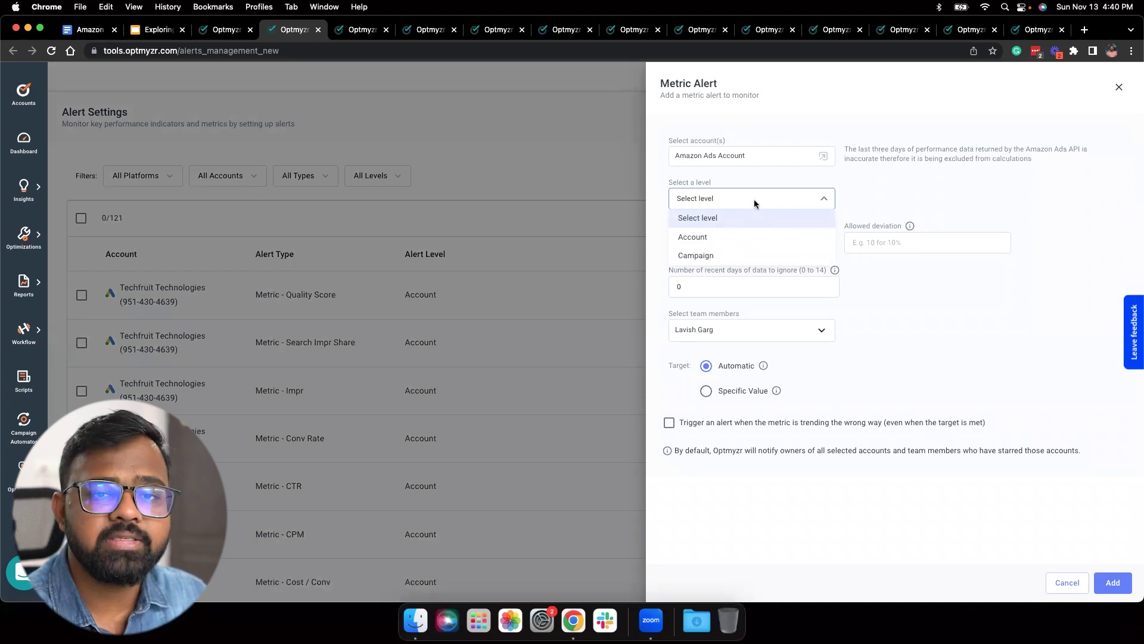
{"action": "left_click", "coordinate": [753, 238]}
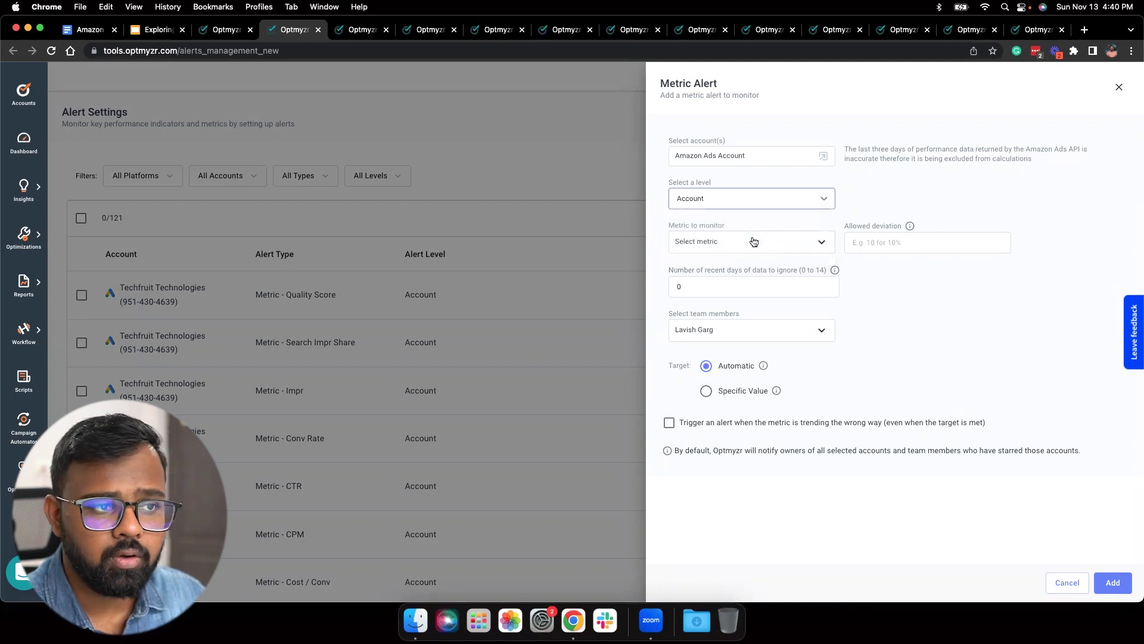
Set the metric to monitor to Conv Val and browse the other available metrics, including the custom ones
{"action": "left_click", "coordinate": [815, 245]}
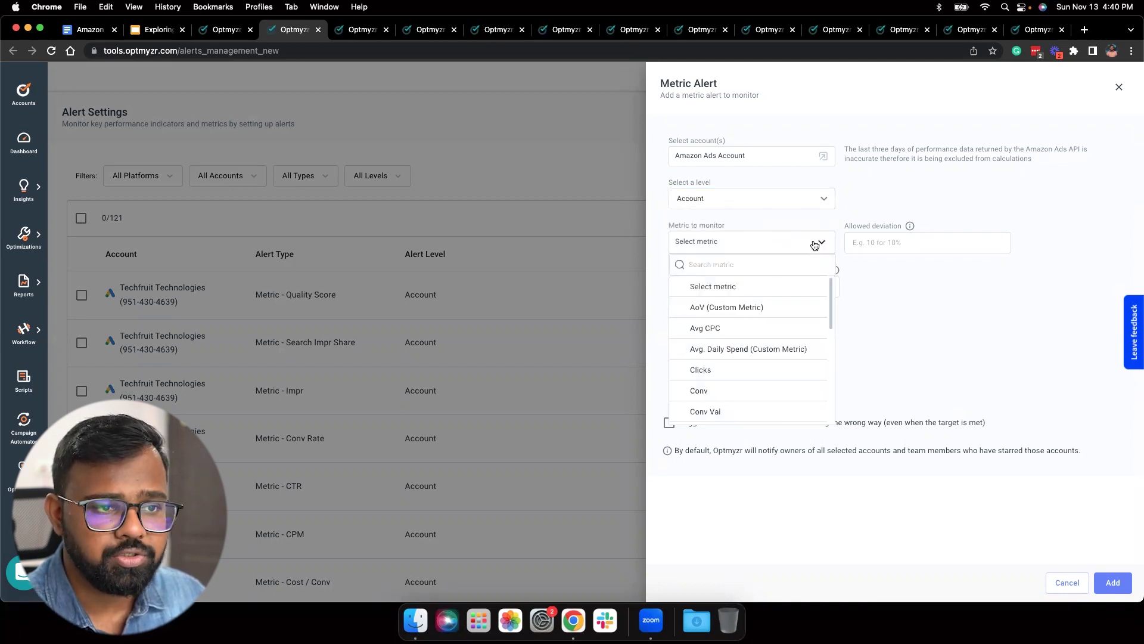
{"action": "left_click_drag", "start_coordinate": [832, 304], "coordinate": [835, 337]}
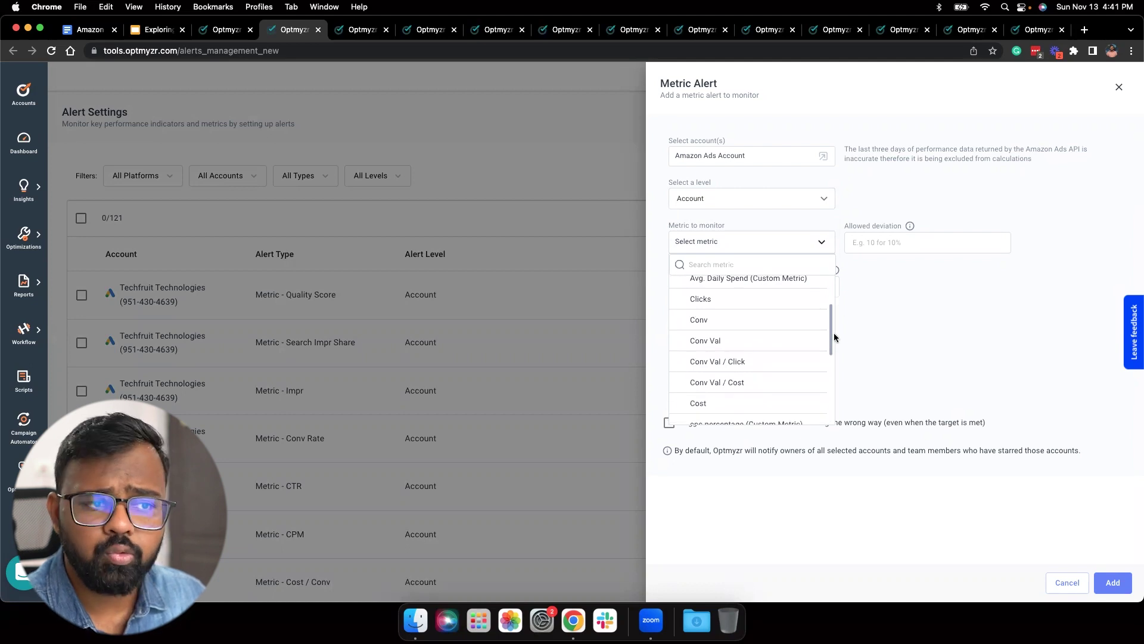
{"action": "left_click", "coordinate": [771, 340]}
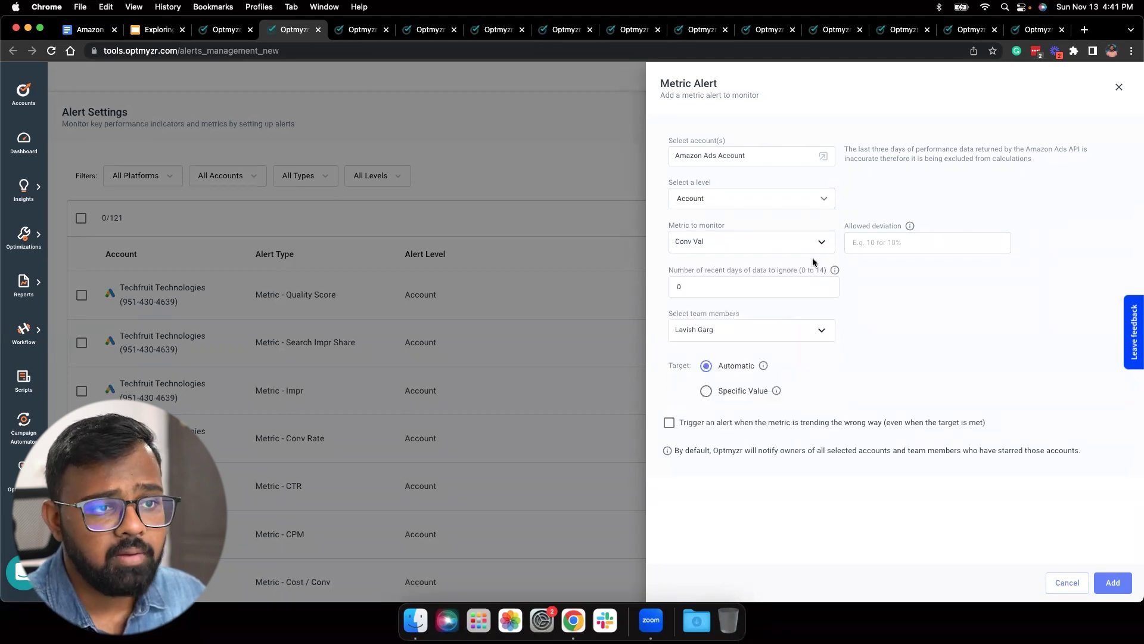
{"action": "left_click", "coordinate": [821, 241]}
{"action": "left_click_drag", "start_coordinate": [832, 292], "coordinate": [840, 368]}
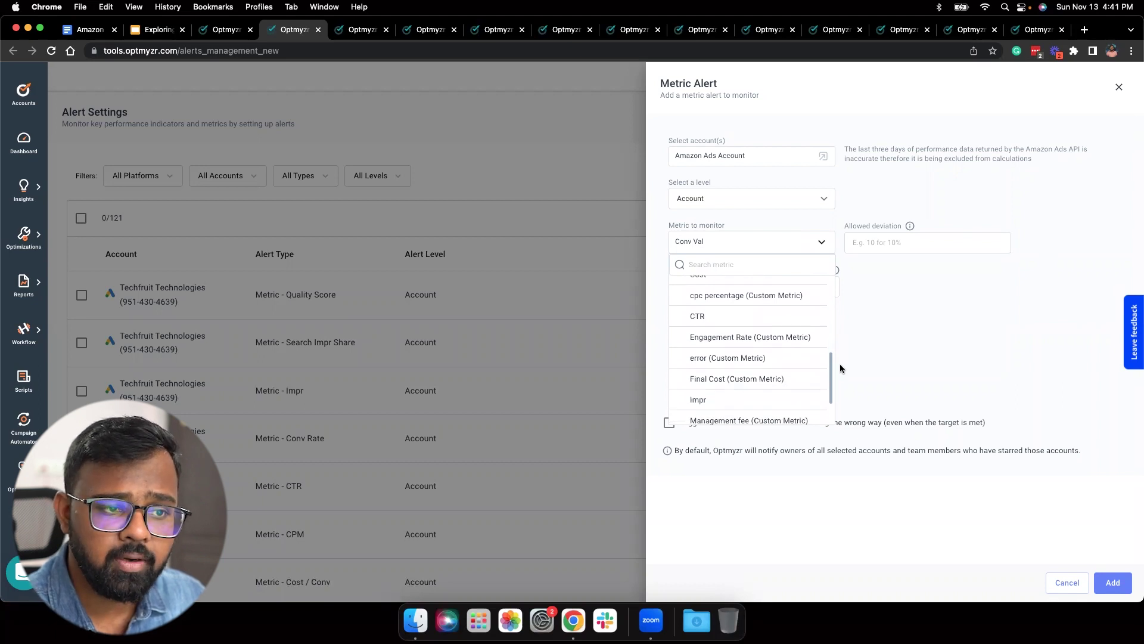
{"action": "left_click", "coordinate": [879, 346]}
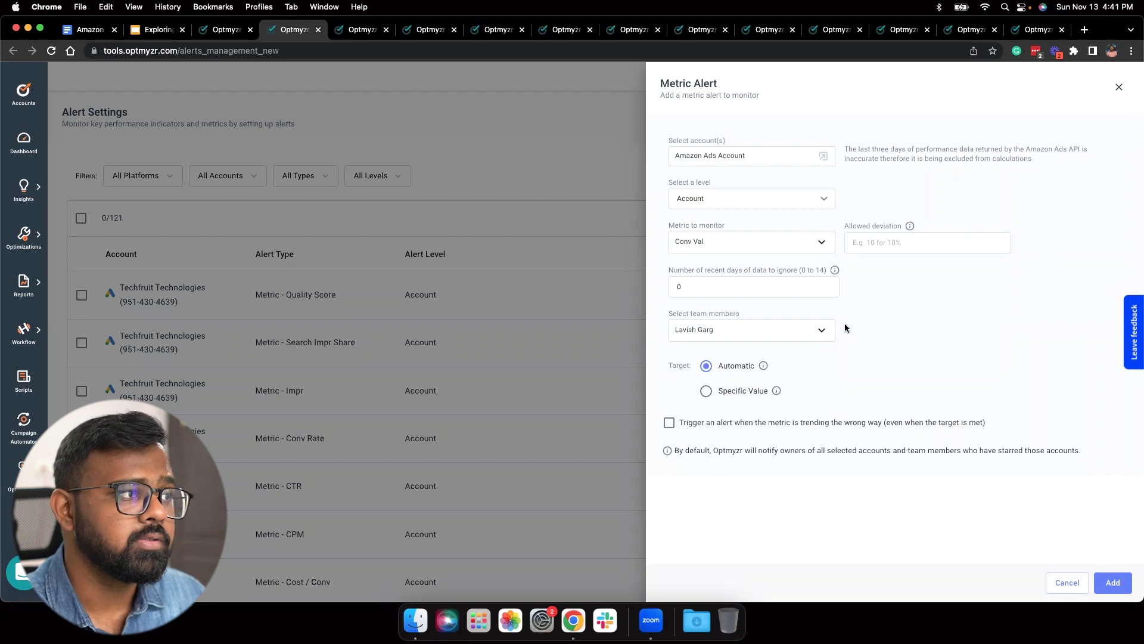
Review the Pro Dashboard's column choices from Performance and Conversions through to Calculated Metrics
{"action": "left_click", "coordinate": [202, 31]}
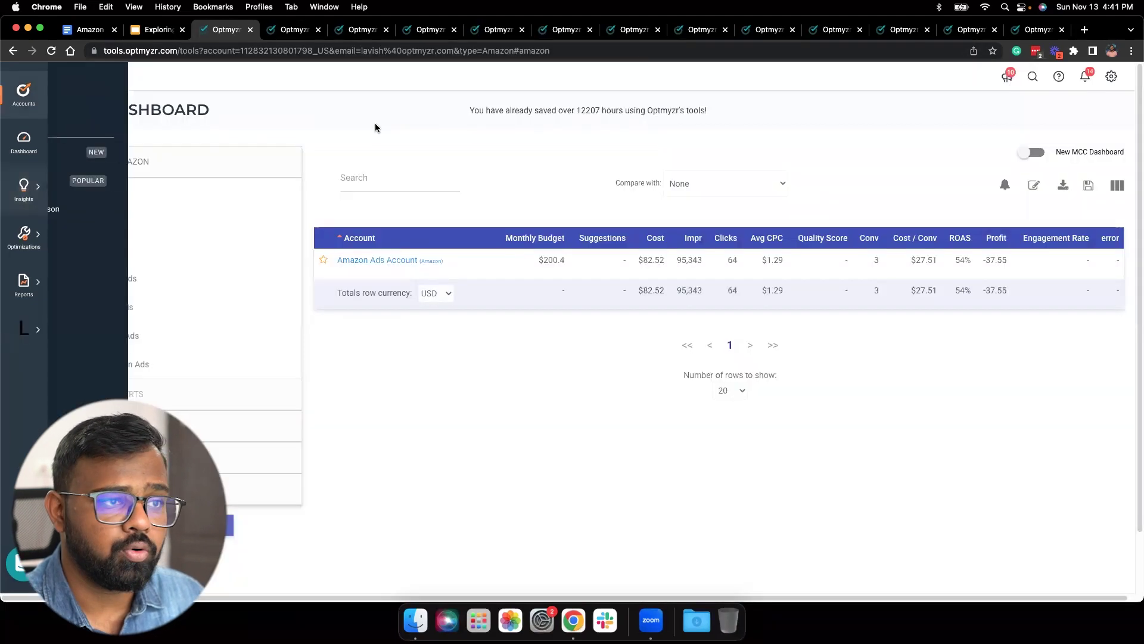
{"action": "left_click", "coordinate": [1116, 186]}
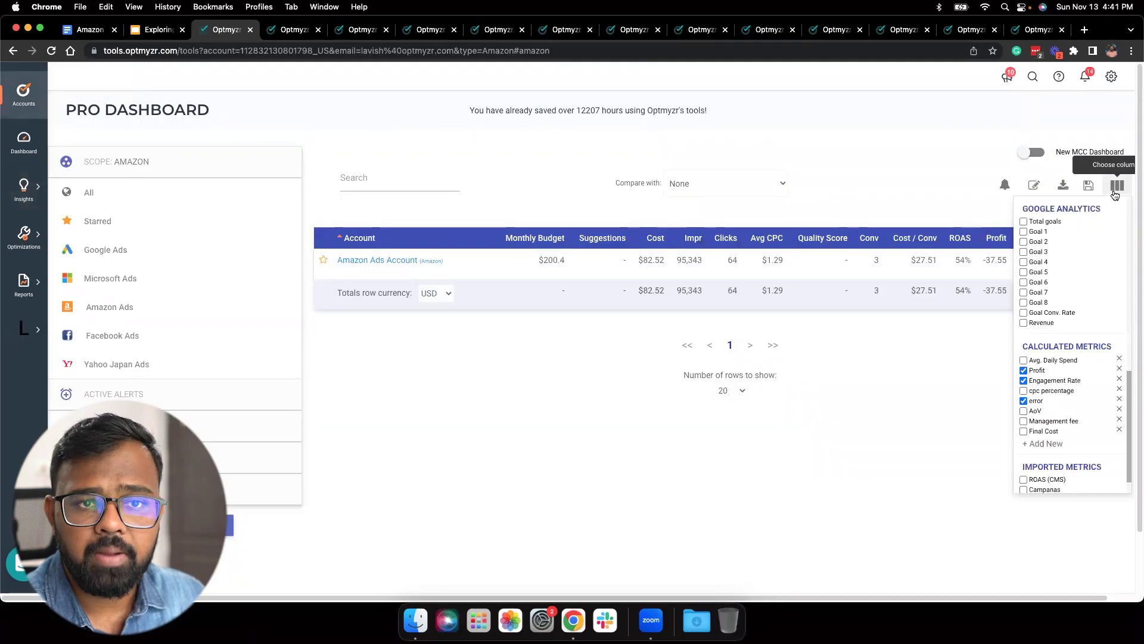
{"action": "left_click_drag", "start_coordinate": [1132, 385], "coordinate": [1132, 271]}
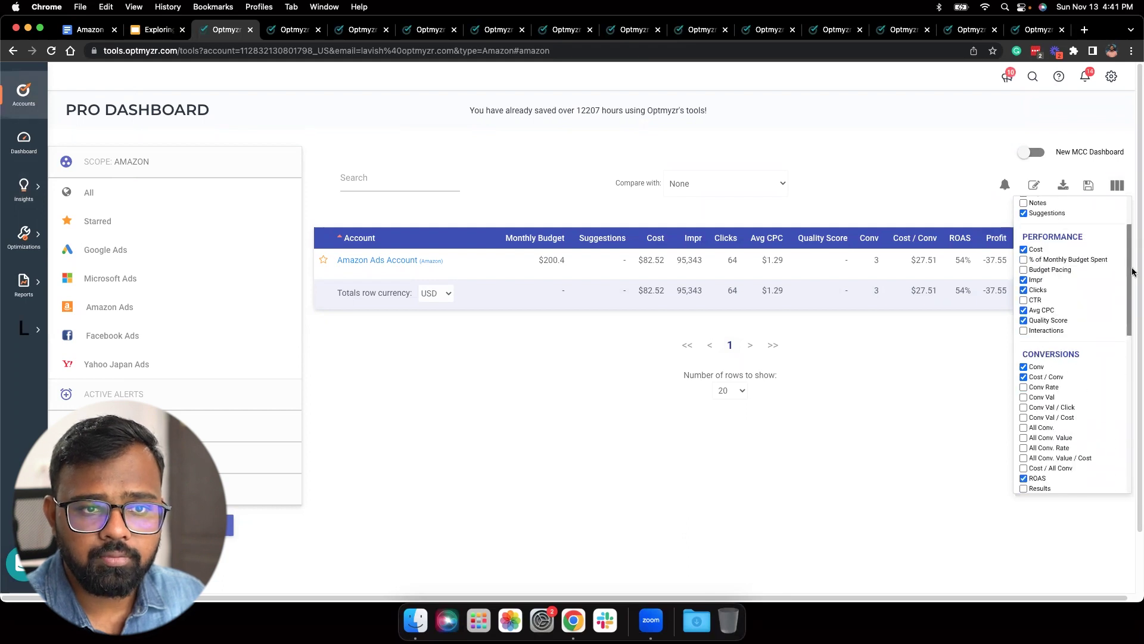
{"action": "scroll", "coordinate": [1049, 417], "scroll_direction": "down", "scroll_amount": 10}
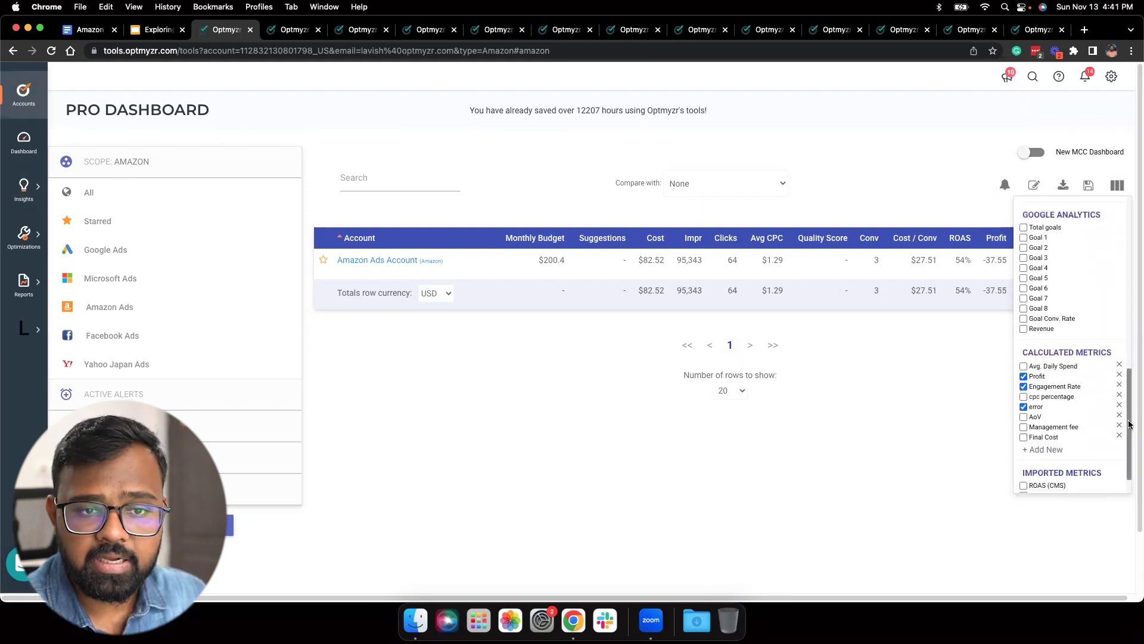
{"action": "scroll", "coordinate": [1130, 417], "scroll_direction": "down", "scroll_amount": 1}
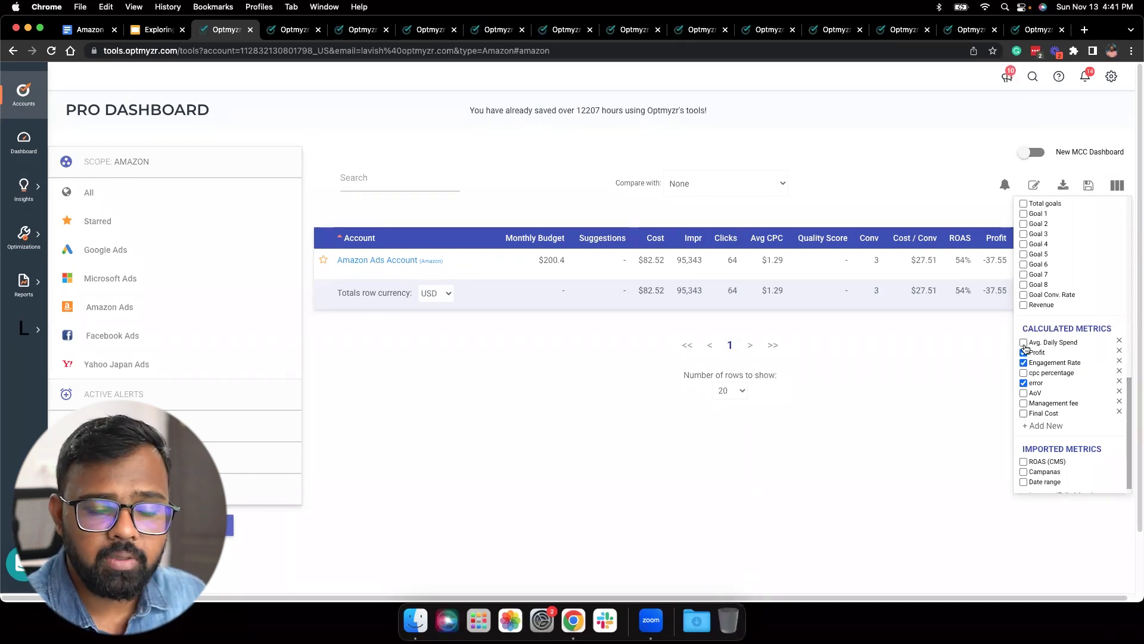
View the Name and Value fields of the form for adding a calculated metric, leaving without adding one
{"action": "left_click", "coordinate": [1056, 428]}
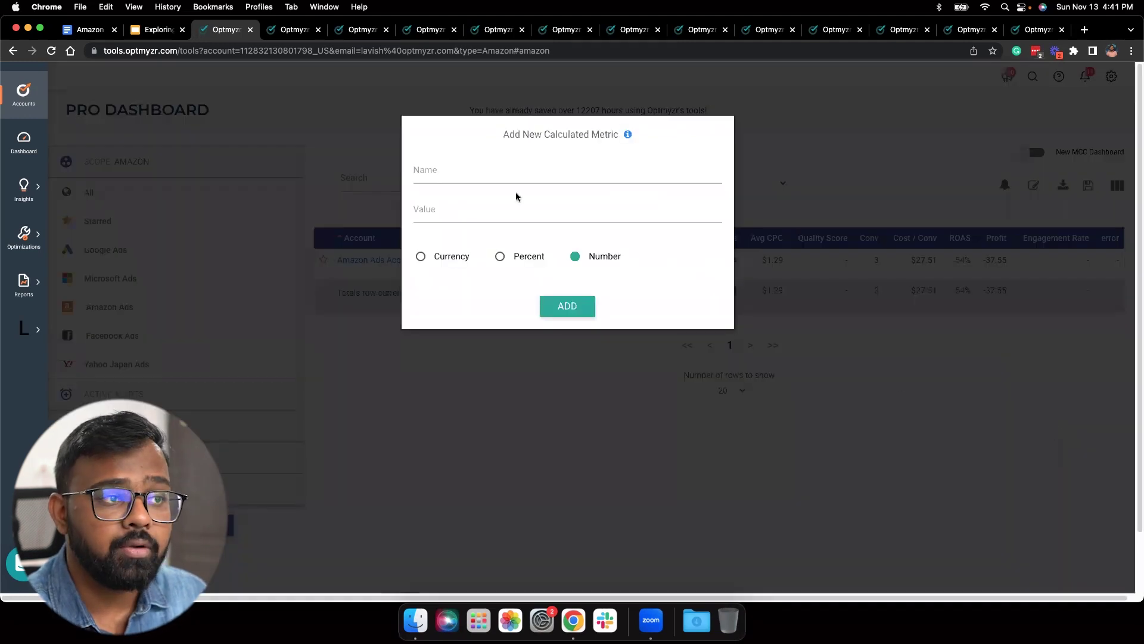
{"action": "left_click", "coordinate": [498, 175]}
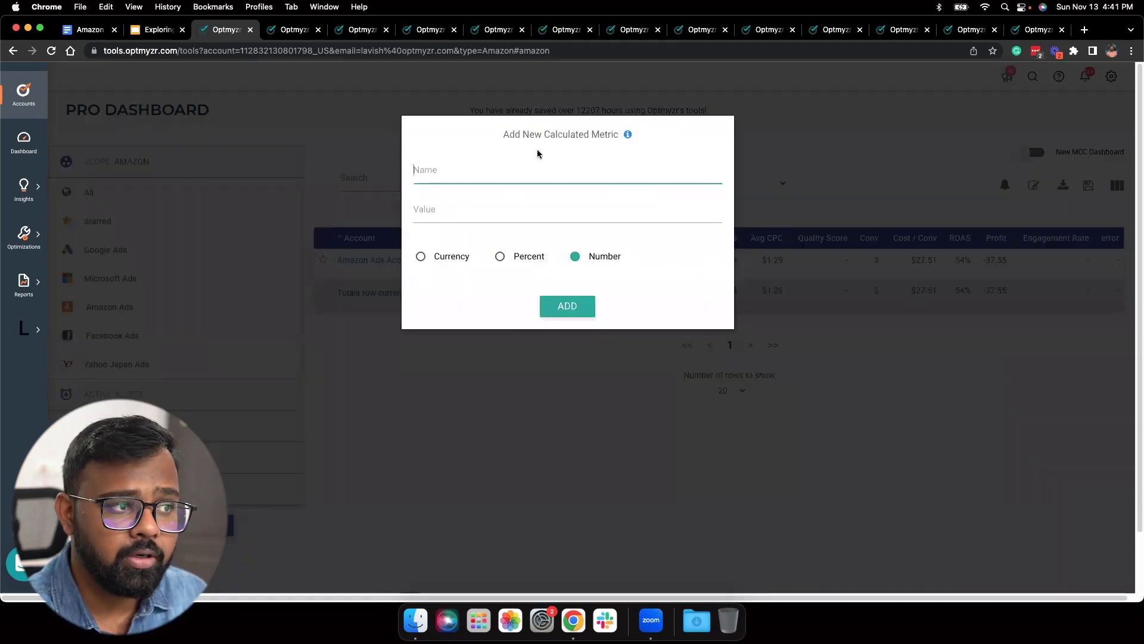
{"action": "left_click", "coordinate": [522, 213]}
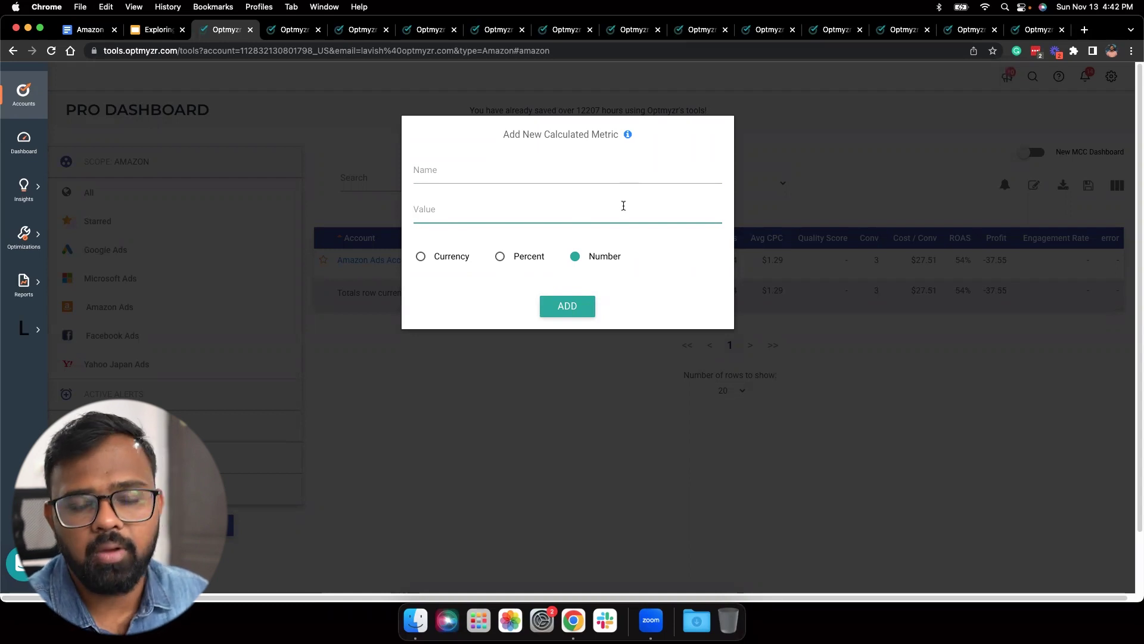
{"action": "left_click", "coordinate": [798, 153]}
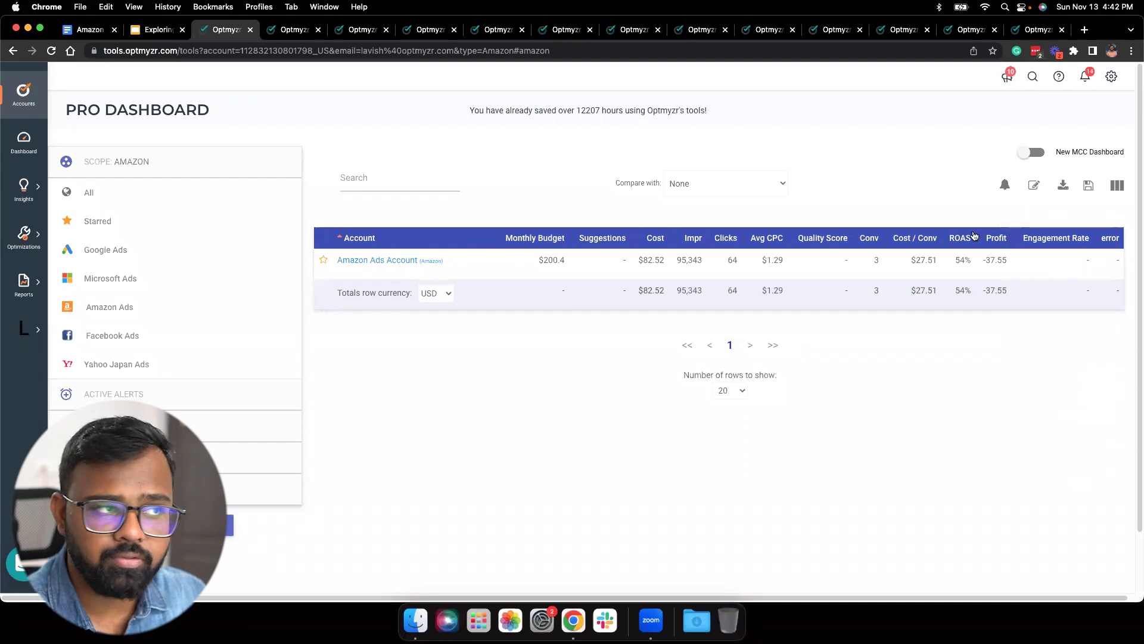
Return to the metric alert form and change the metric to monitor to Engagement Rate (Custom Metric)
{"action": "left_click", "coordinate": [295, 29]}
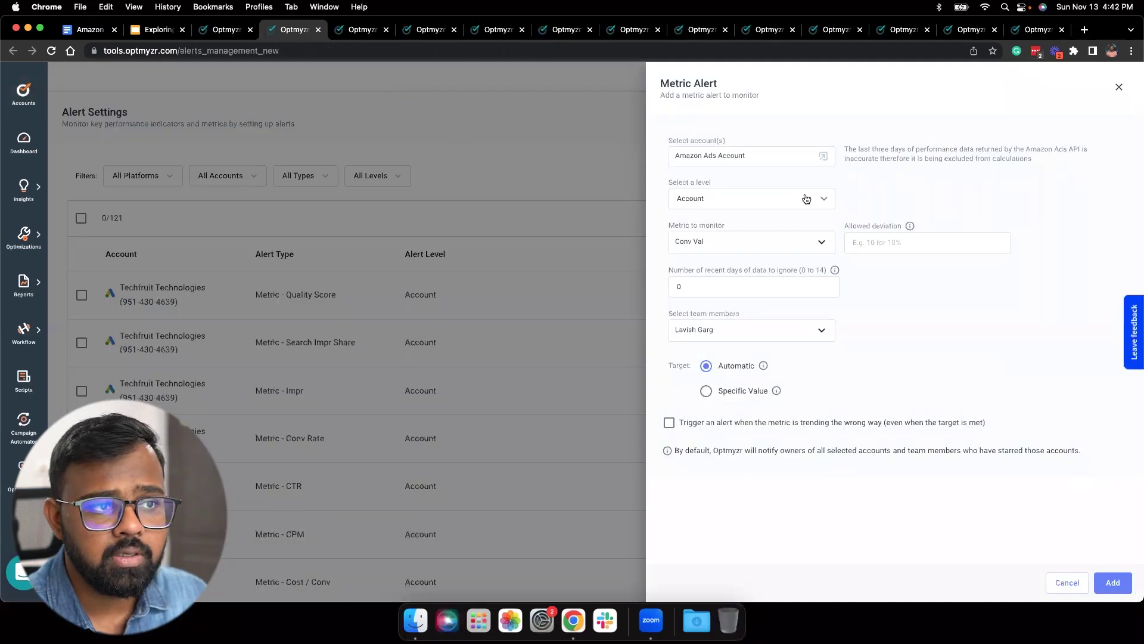
{"action": "left_click", "coordinate": [786, 247]}
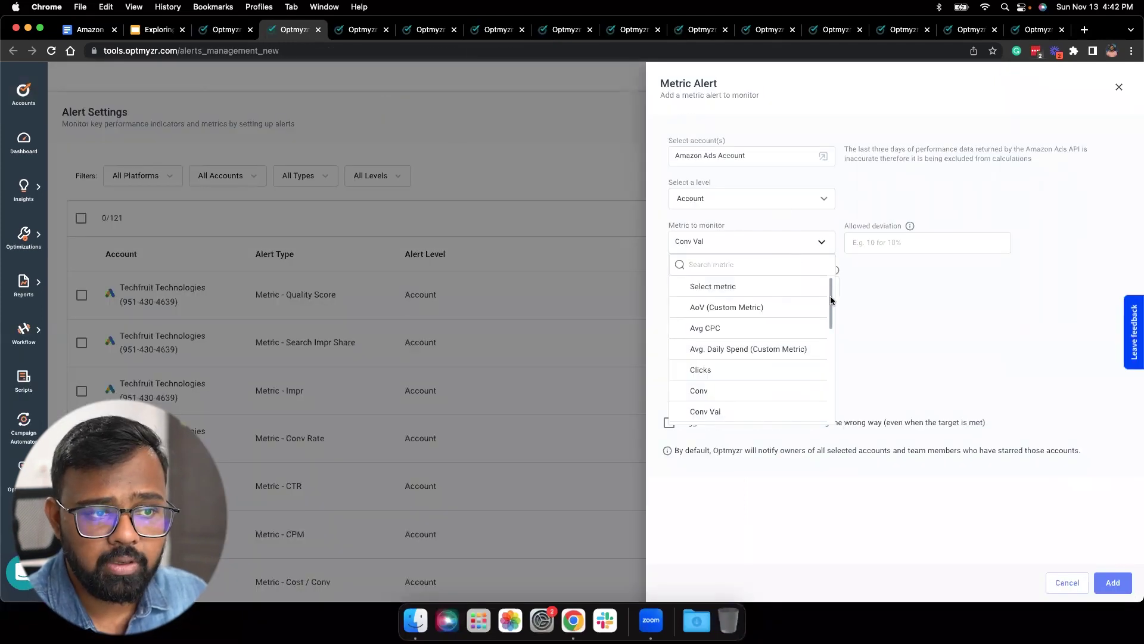
{"action": "scroll", "coordinate": [827, 334], "scroll_direction": "down", "scroll_amount": 5}
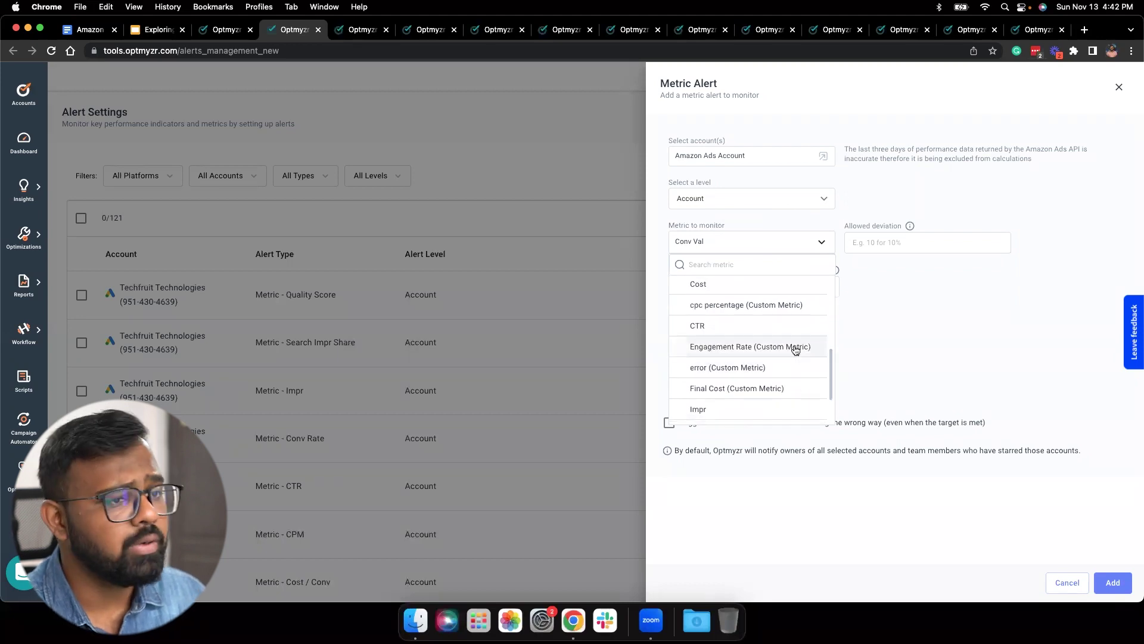
{"action": "left_click", "coordinate": [797, 348]}
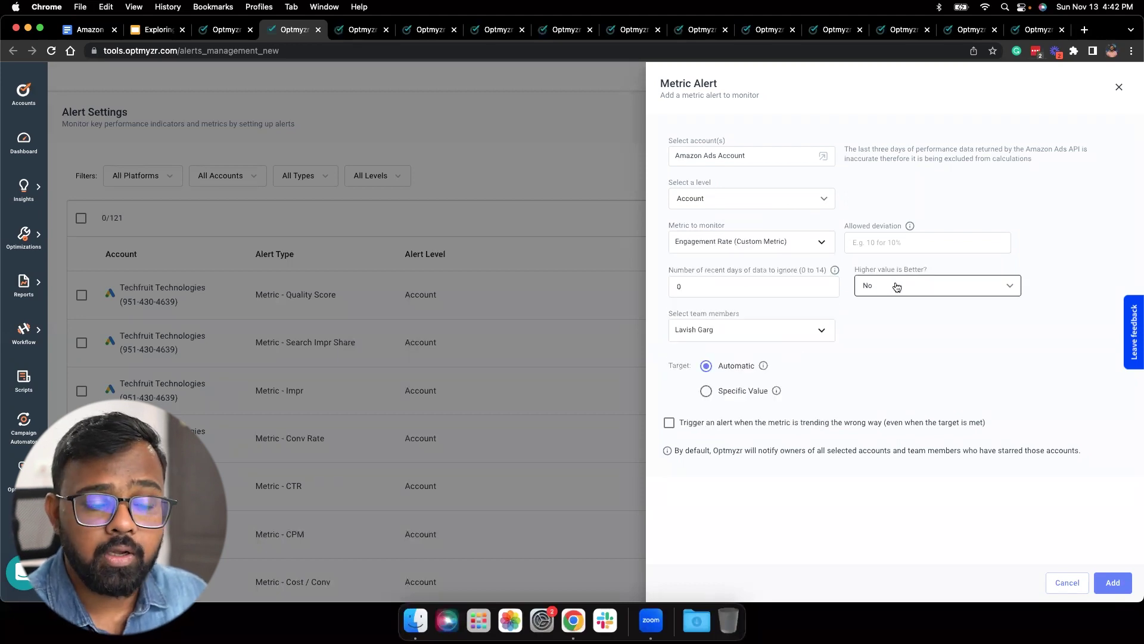
Set Higher value is Better to Yes and the target to Specific Value, closing the alert form without adding it
{"action": "left_click", "coordinate": [924, 293]}
{"action": "left_click", "coordinate": [923, 306]}
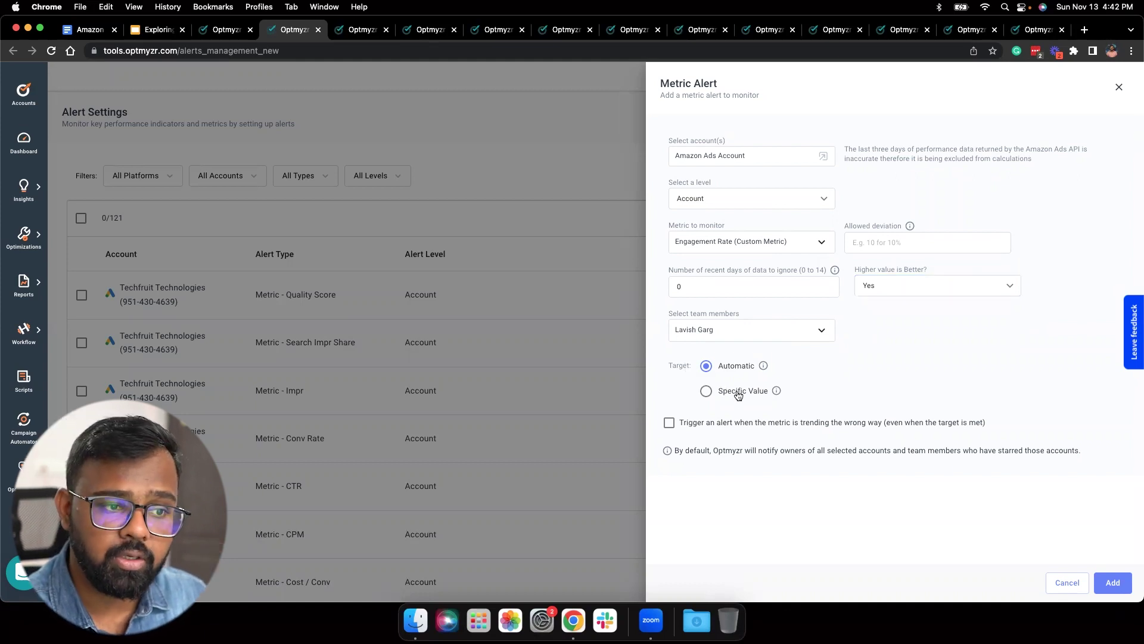
{"action": "left_click", "coordinate": [736, 393]}
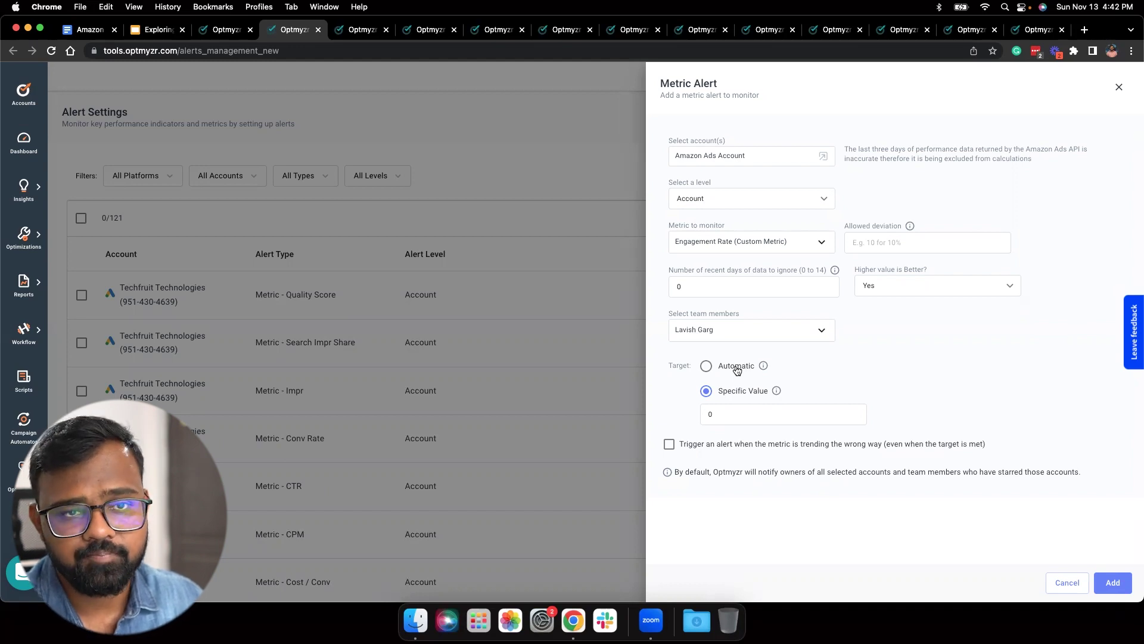
{"action": "left_click", "coordinate": [1120, 87]}
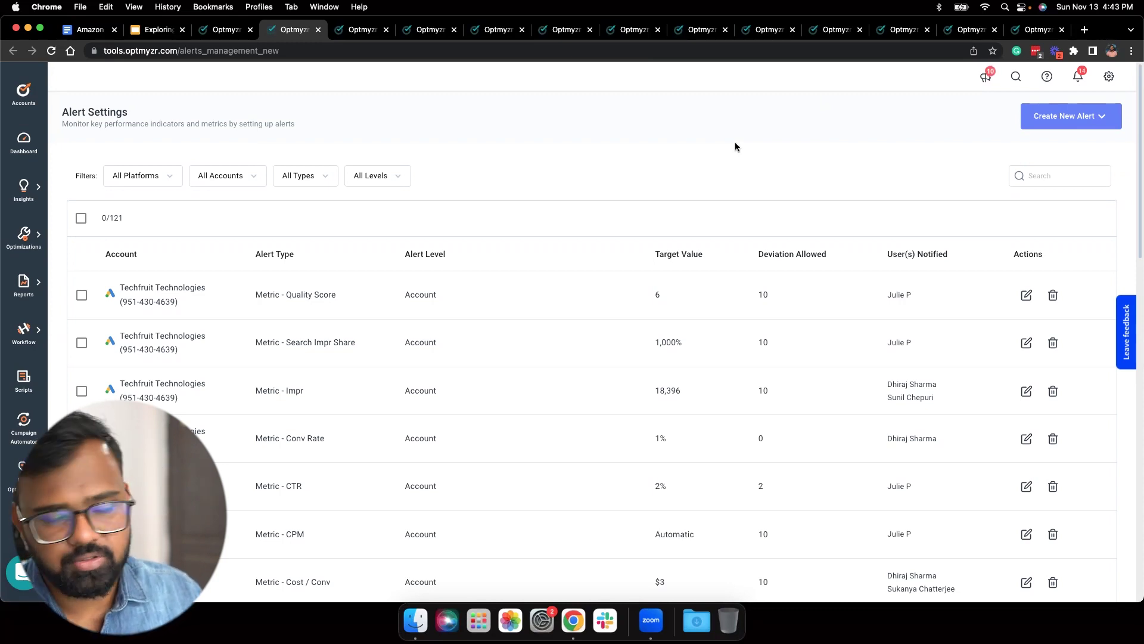
View the Zapier and Slack integration options offered among the workflow features
{"action": "left_click", "coordinate": [34, 337]}
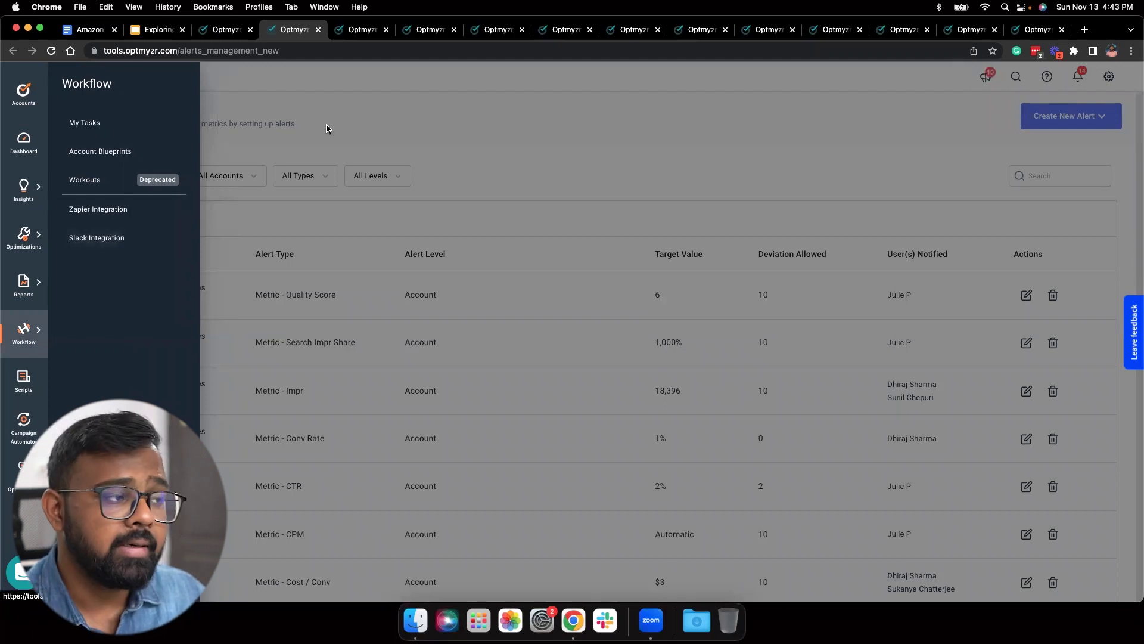
{"action": "left_click", "coordinate": [352, 118]}
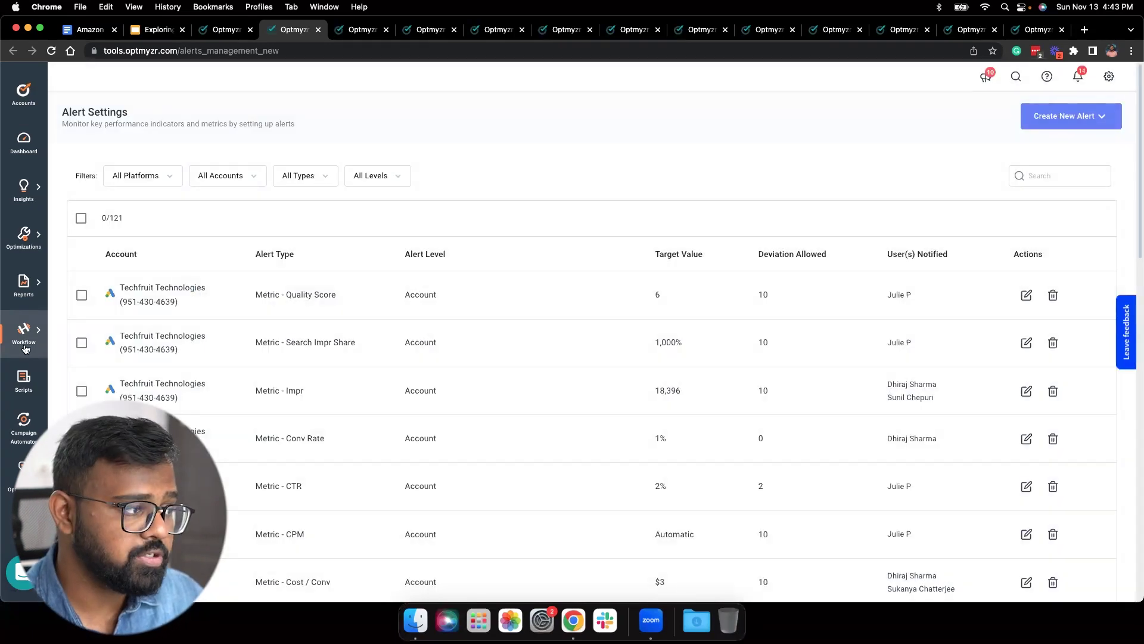
{"action": "left_click", "coordinate": [24, 348]}
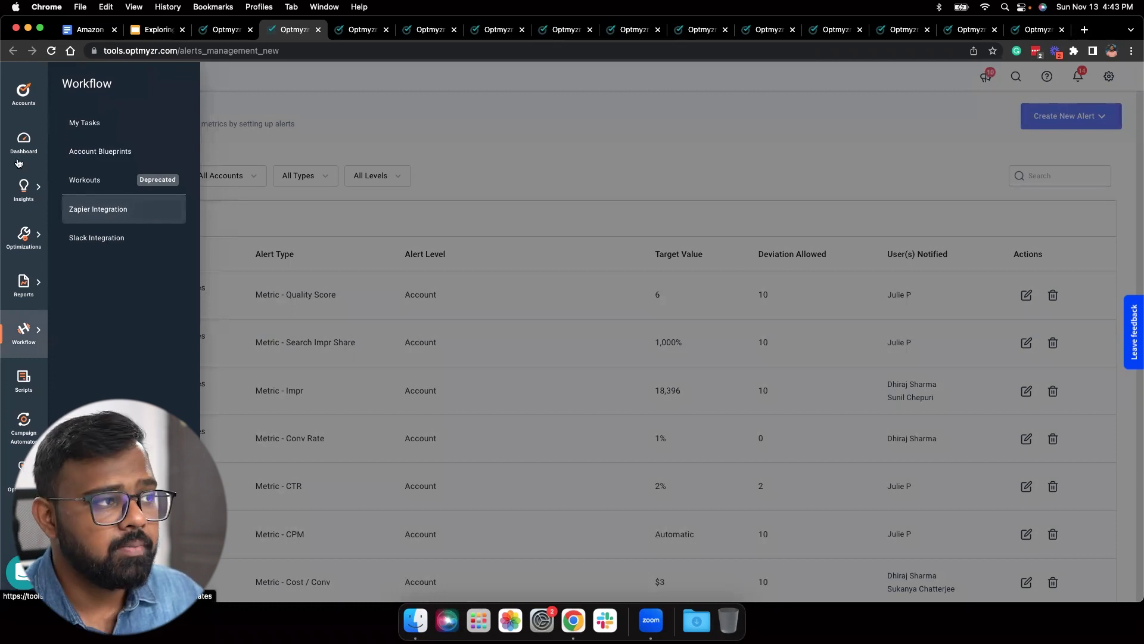
{"action": "left_click", "coordinate": [301, 123]}
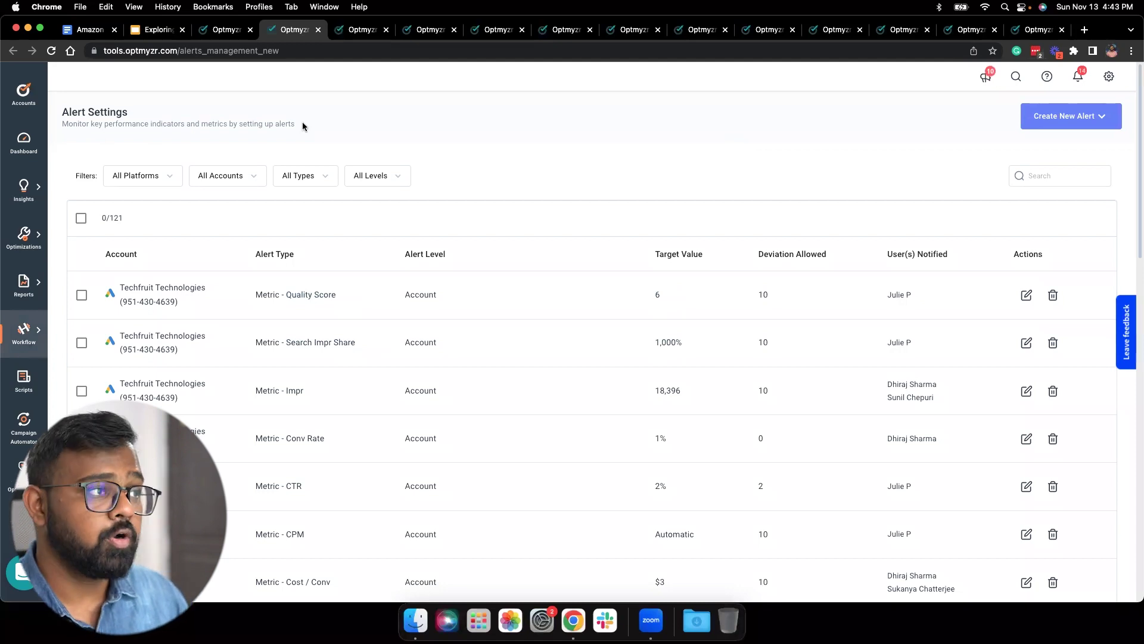
Open the Amazon Ads Account's dashboard and view the metrics available for the Metric Comparison chart
{"action": "key", "text": "ctrl+shift+Tab"}
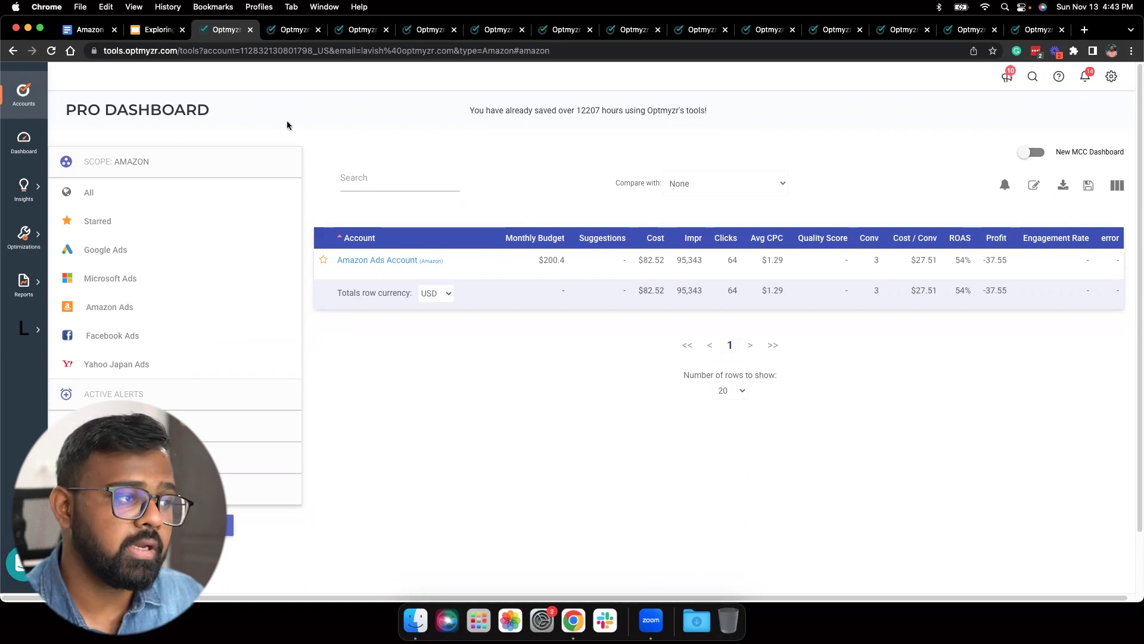
{"action": "left_click", "coordinate": [384, 266]}
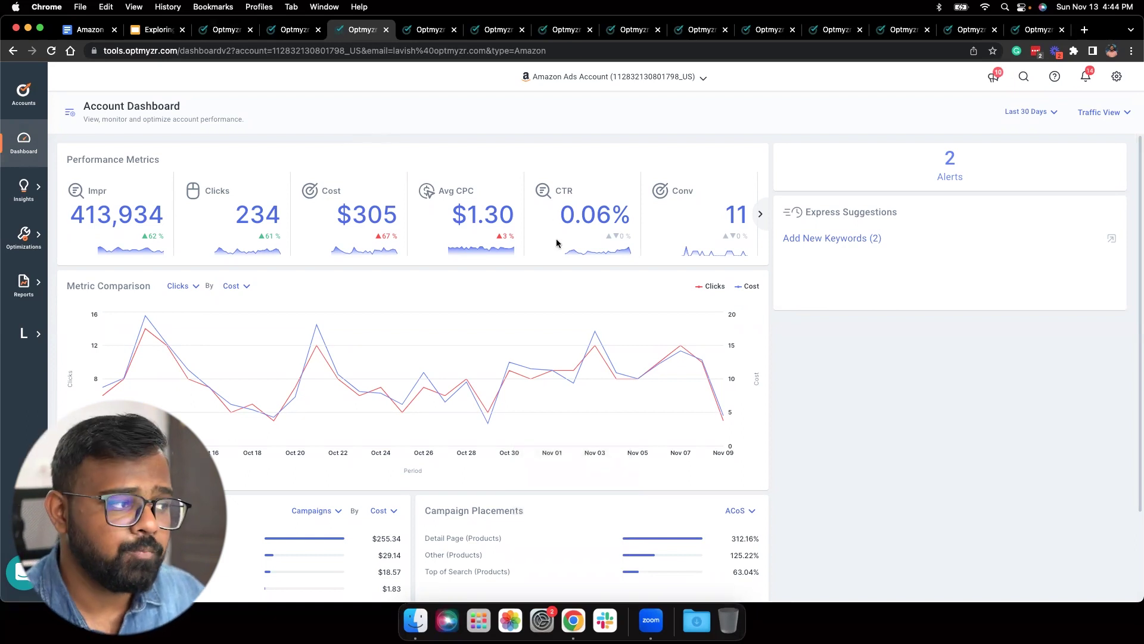
{"action": "scroll", "coordinate": [329, 346], "scroll_direction": "down", "scroll_amount": 1}
{"action": "left_click", "coordinate": [179, 266]}
{"action": "left_click", "coordinate": [229, 267]}
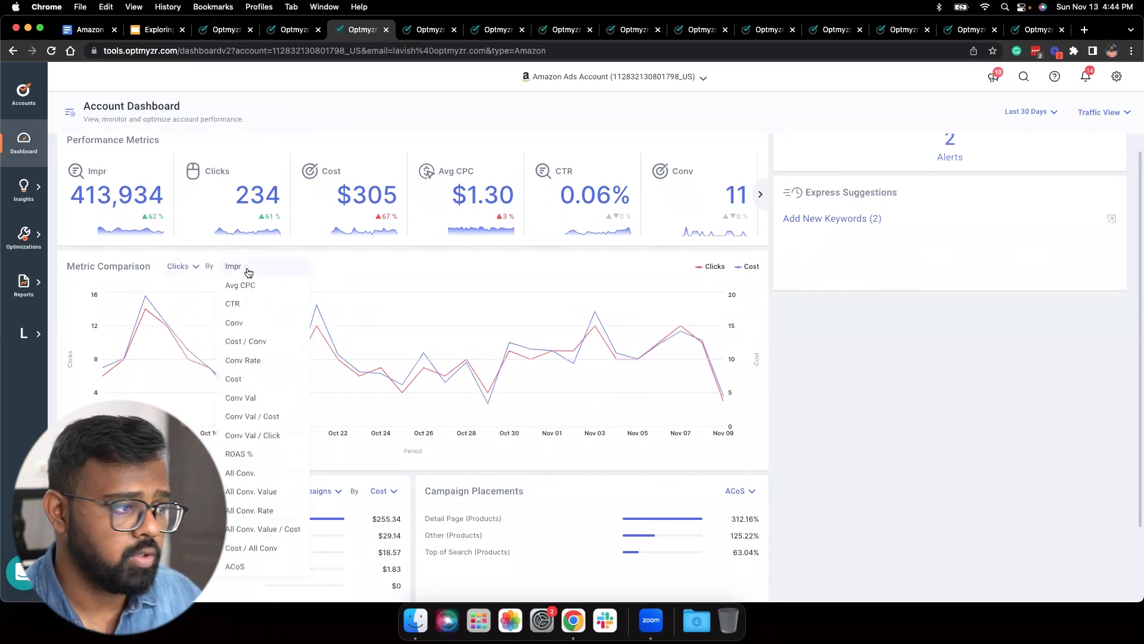
{"action": "left_click", "coordinate": [341, 275]}
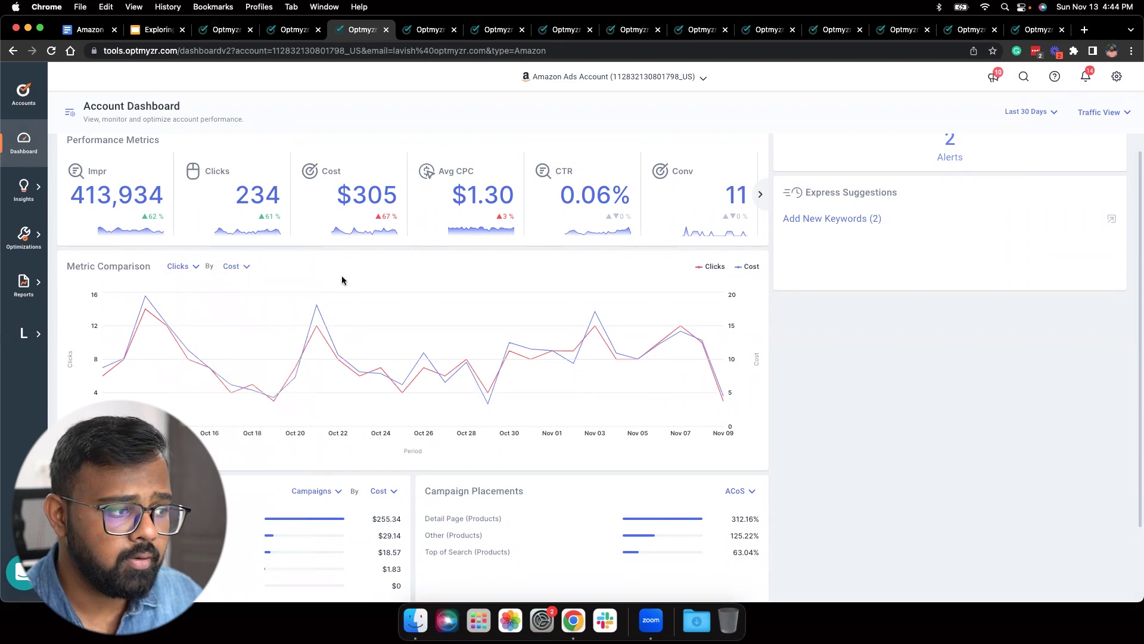
View the element types and ranking metrics available for Top Elements on the account dashboard
{"action": "scroll", "coordinate": [342, 275], "scroll_direction": "down", "scroll_amount": 2}
{"action": "scroll", "coordinate": [341, 275], "scroll_direction": "down", "scroll_amount": 2}
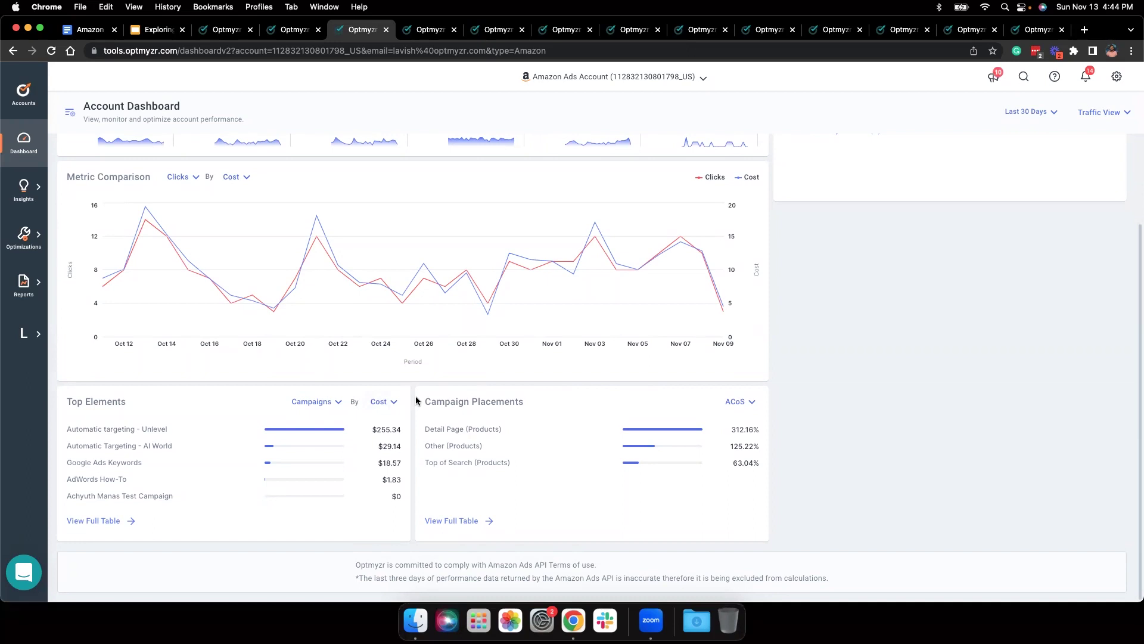
{"action": "left_click", "coordinate": [309, 405]}
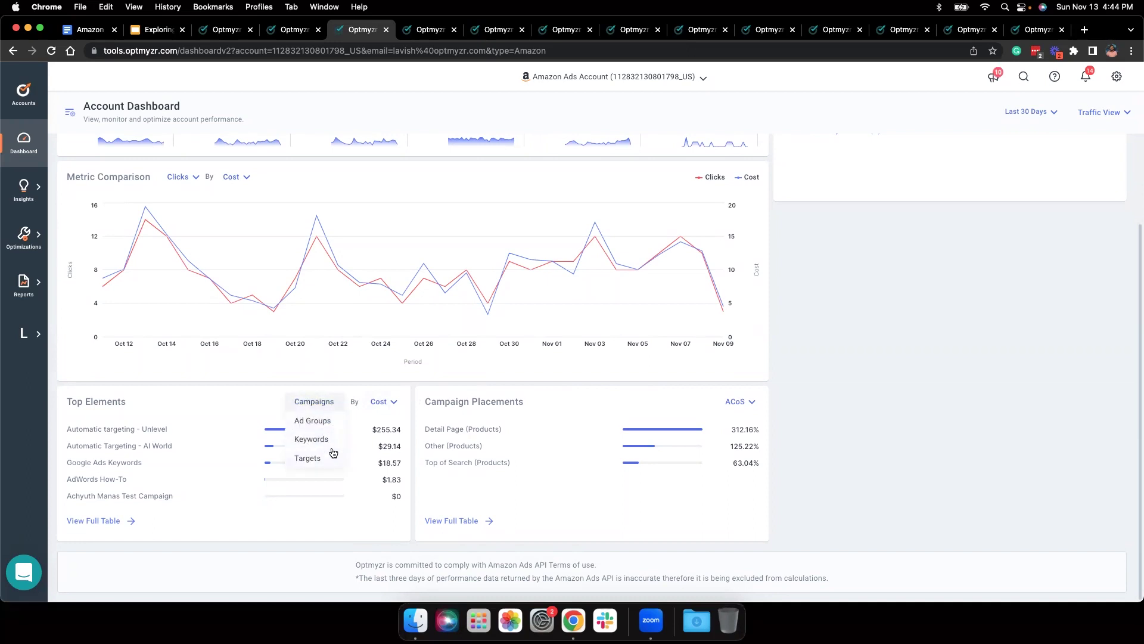
{"action": "left_click", "coordinate": [386, 407]}
{"action": "left_click", "coordinate": [395, 404]}
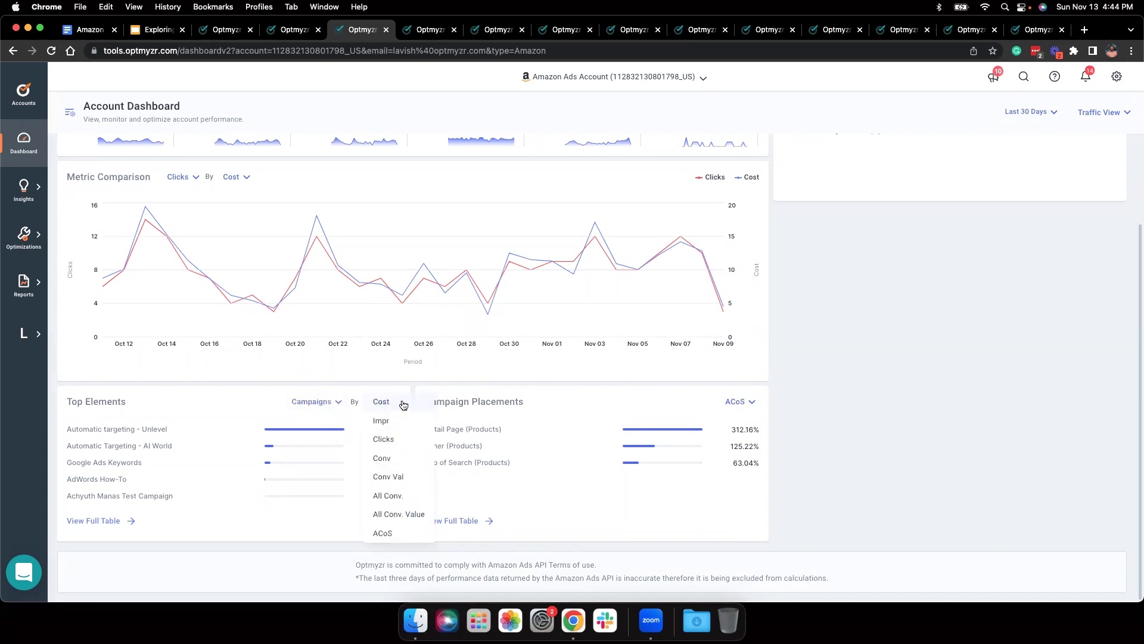
View the full Top Elements table and its element type options, then close the table
{"action": "left_click", "coordinate": [299, 541]}
{"action": "left_click", "coordinate": [128, 523]}
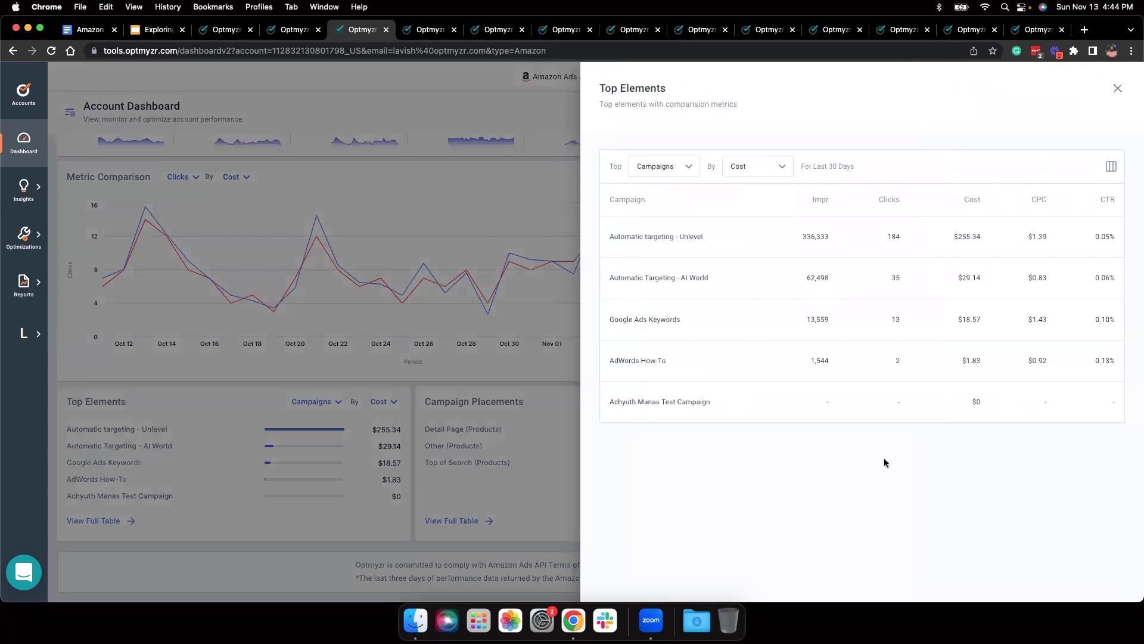
{"action": "left_click", "coordinate": [684, 167]}
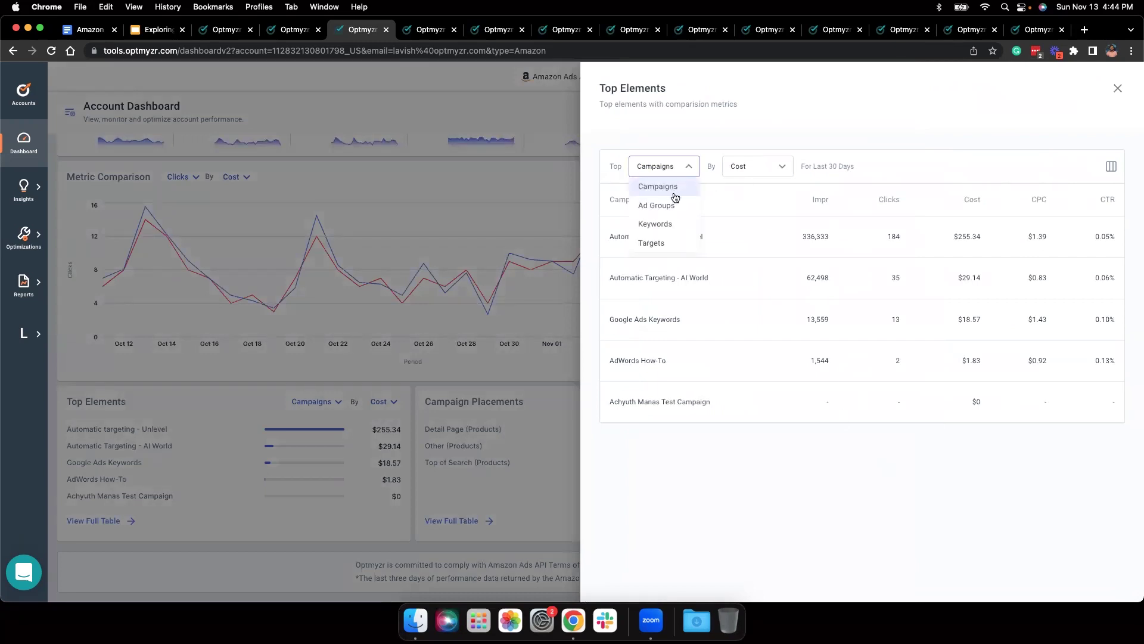
{"action": "left_click", "coordinate": [1120, 90]}
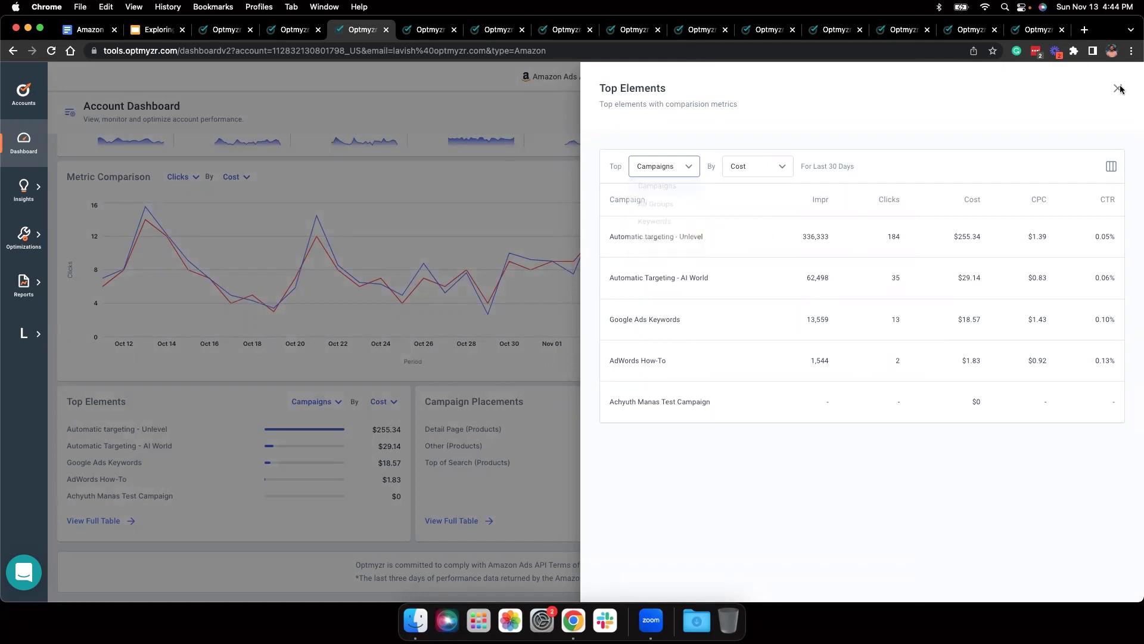
{"action": "left_click", "coordinate": [1116, 91]}
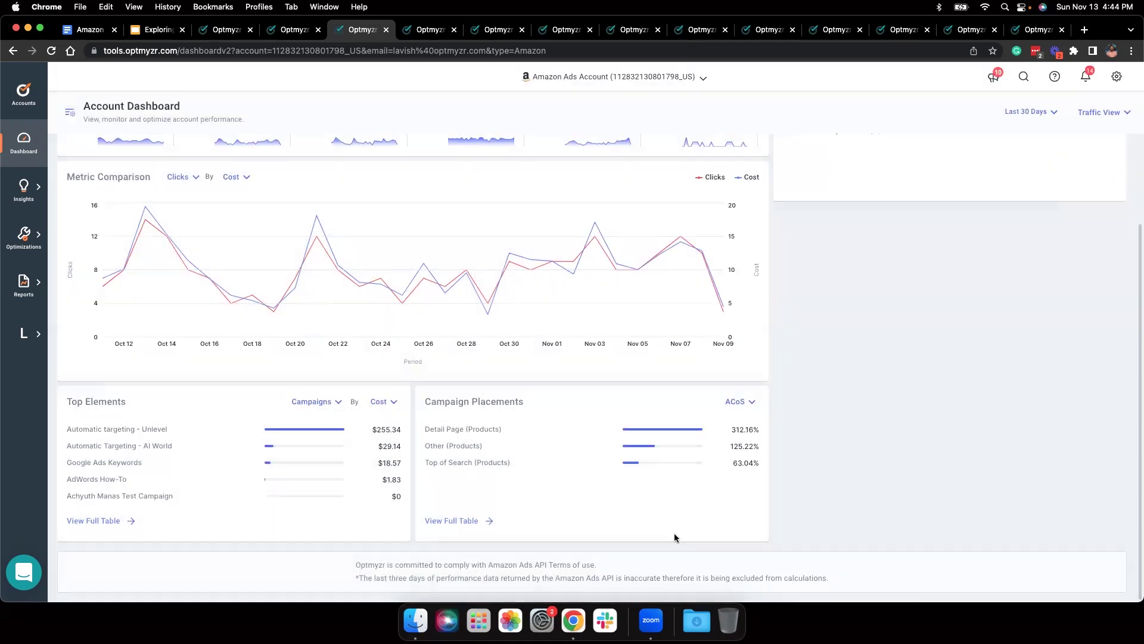
View the full Campaign Placements table and the metrics it can be ordered by, closing it to return to the dashboard overview
{"action": "left_click", "coordinate": [468, 522]}
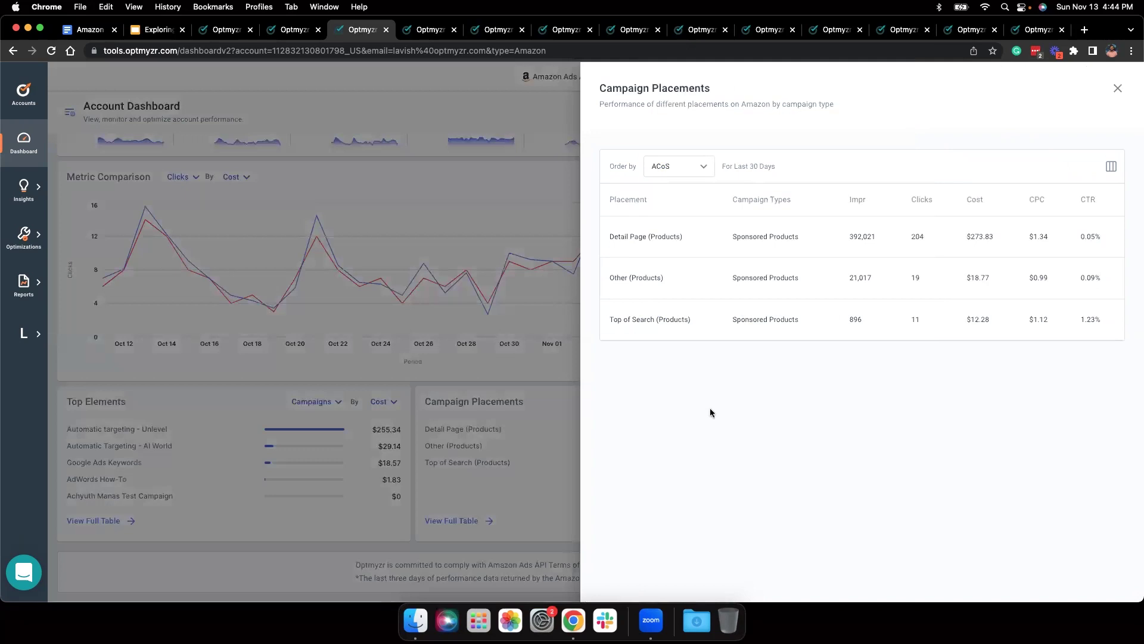
{"action": "left_click", "coordinate": [702, 168]}
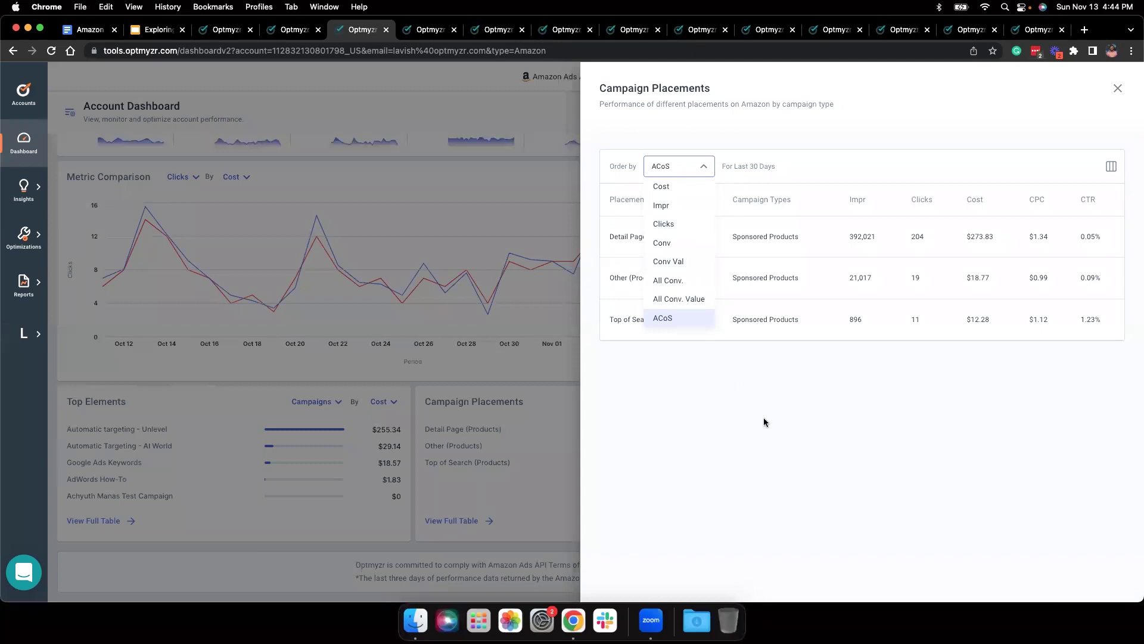
{"action": "left_click", "coordinate": [1117, 89]}
{"action": "left_click", "coordinate": [1118, 89]}
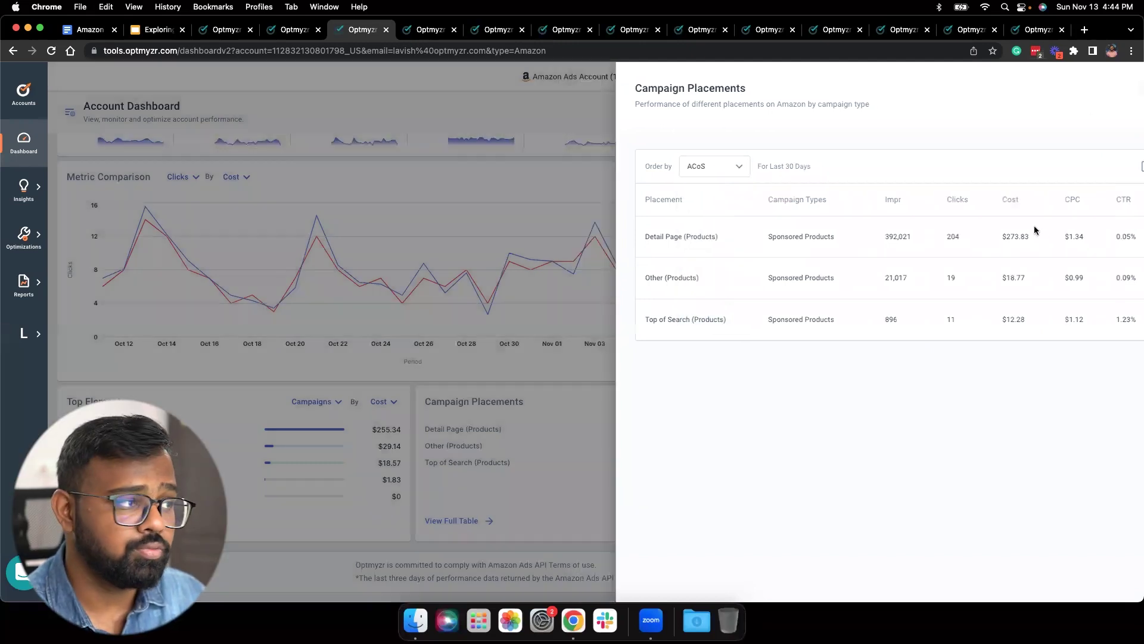
{"action": "scroll", "coordinate": [983, 256], "scroll_direction": "up", "scroll_amount": 3}
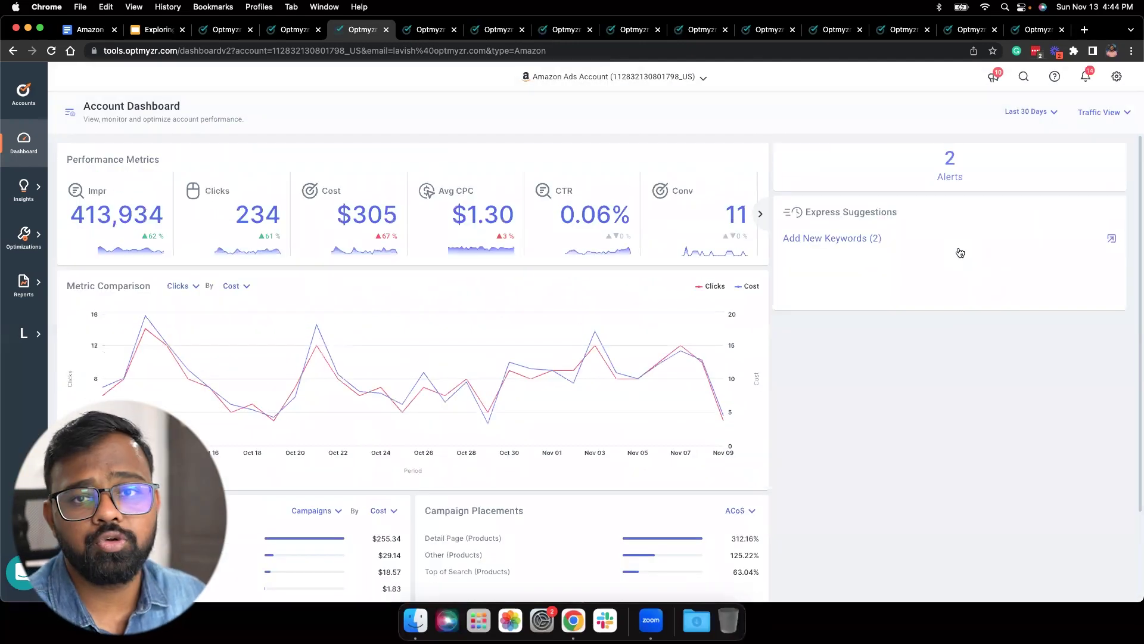
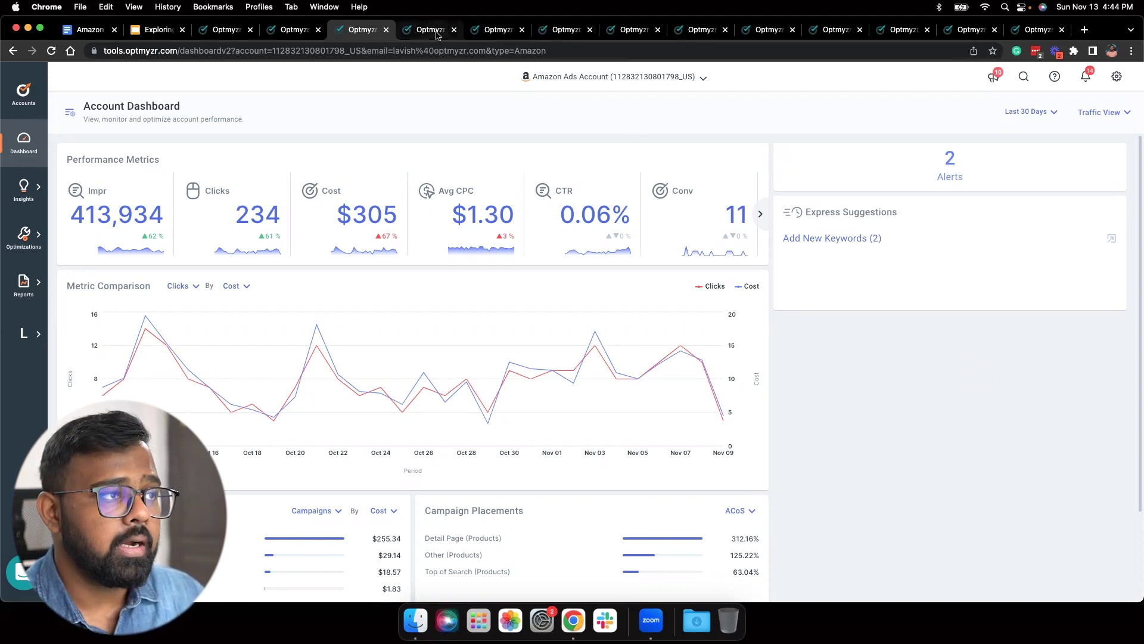
Open the PPC Policy & Audits page among the Insights features for the Amazon Ads Account
{"action": "left_click", "coordinate": [421, 31]}
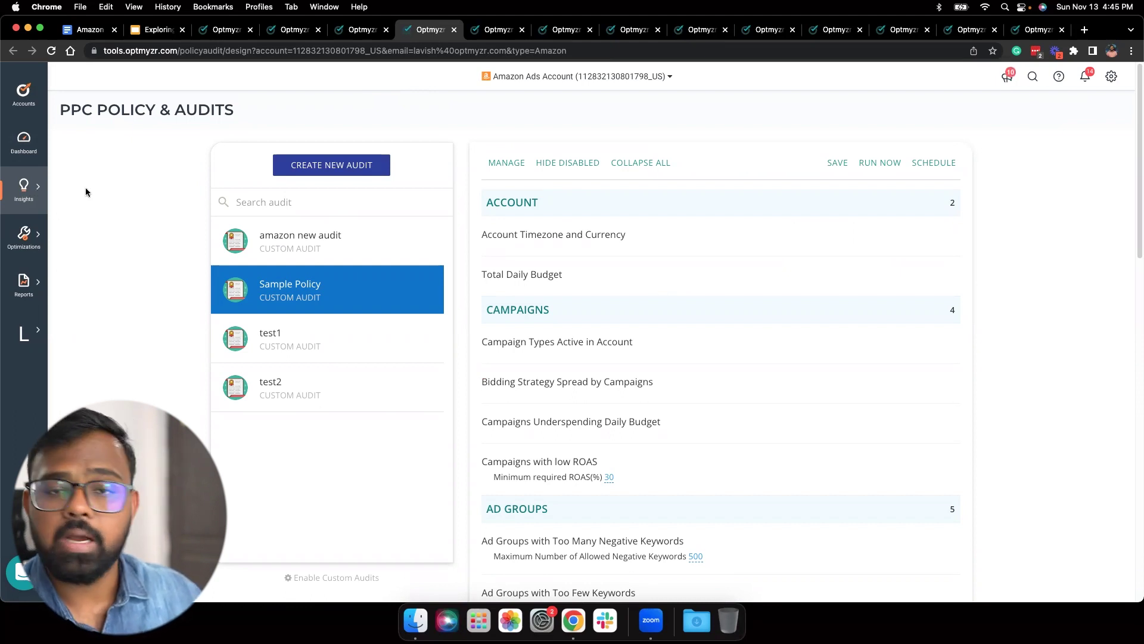
{"action": "left_click", "coordinate": [34, 192]}
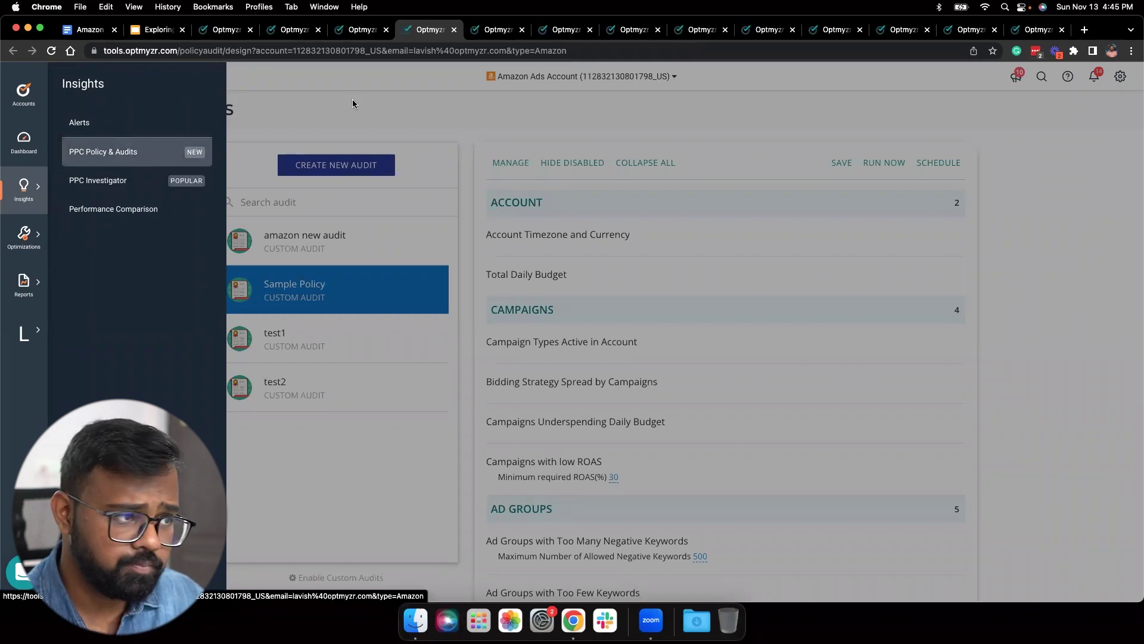
{"action": "left_click", "coordinate": [128, 156]}
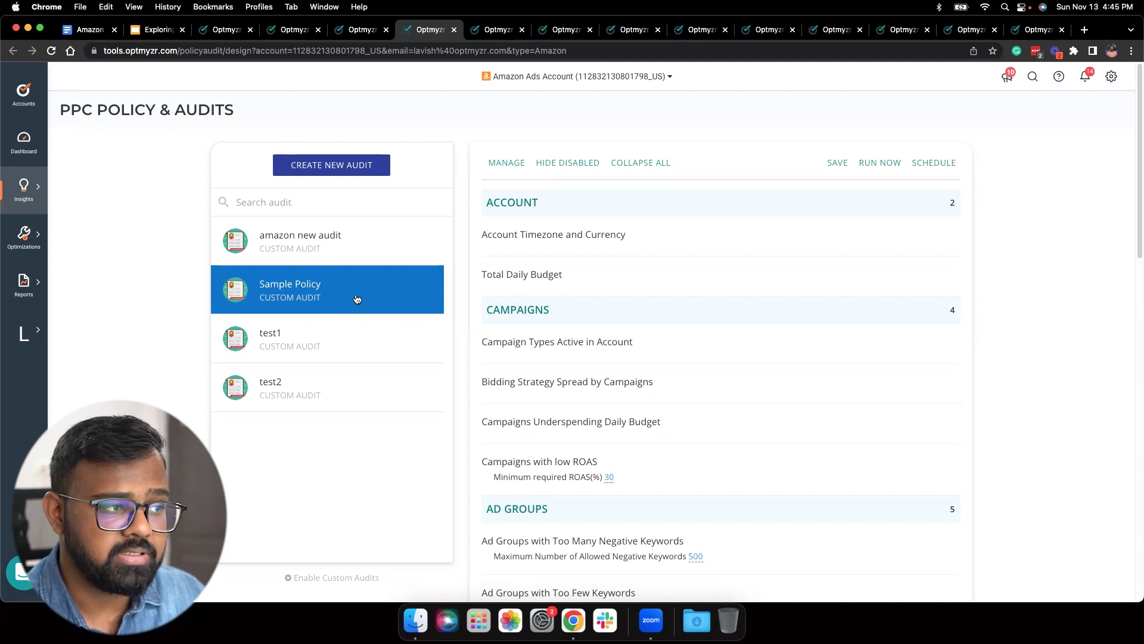
Collapse all sections of the Sample Policy audit, open Campaigns and Ad Groups, and expand every section again
{"action": "left_click", "coordinate": [656, 163]}
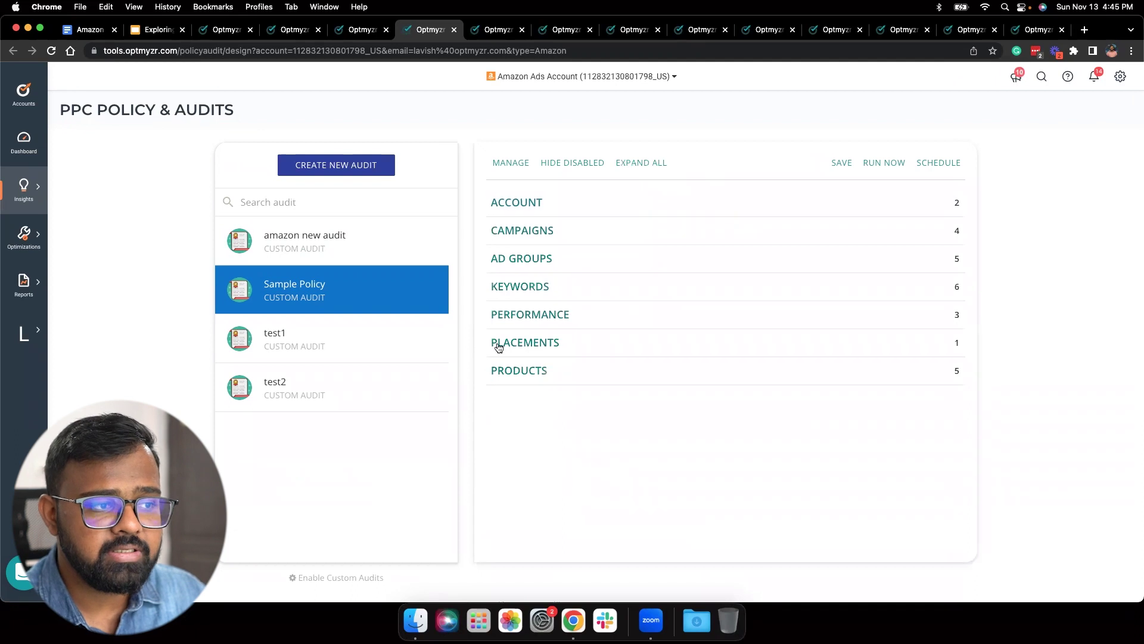
{"action": "left_click", "coordinate": [681, 230]}
{"action": "left_click", "coordinate": [759, 429]}
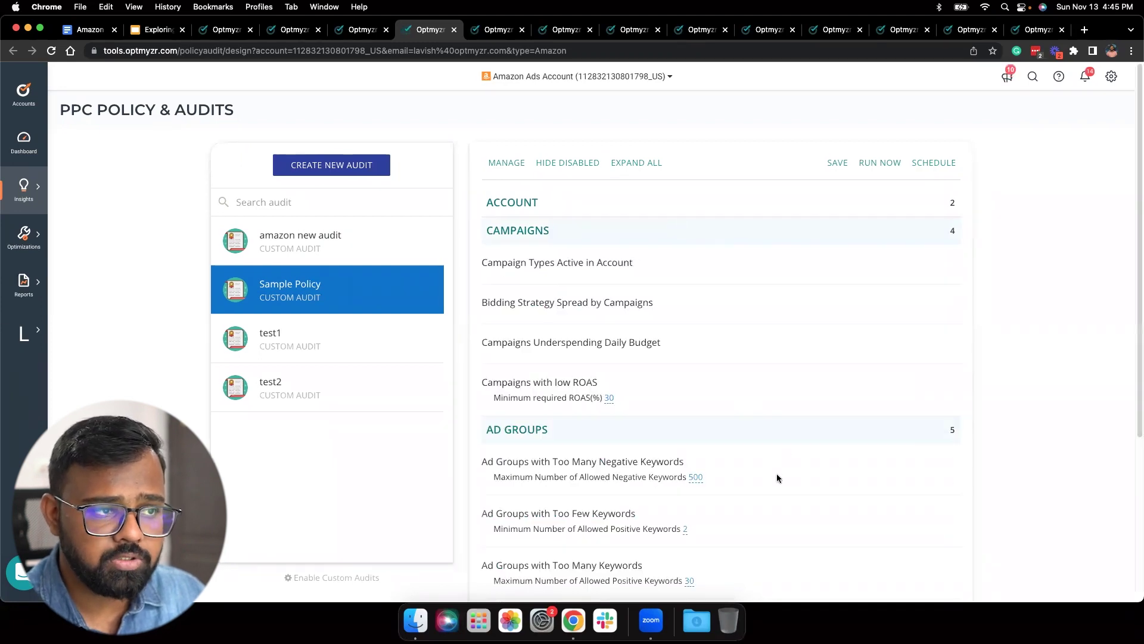
{"action": "left_click", "coordinate": [636, 166]}
Examine the Sample Policy checks for account, campaigns, ad groups, keywords, performance, placements and products
{"action": "scroll", "coordinate": [729, 234], "scroll_direction": "down", "scroll_amount": 2}
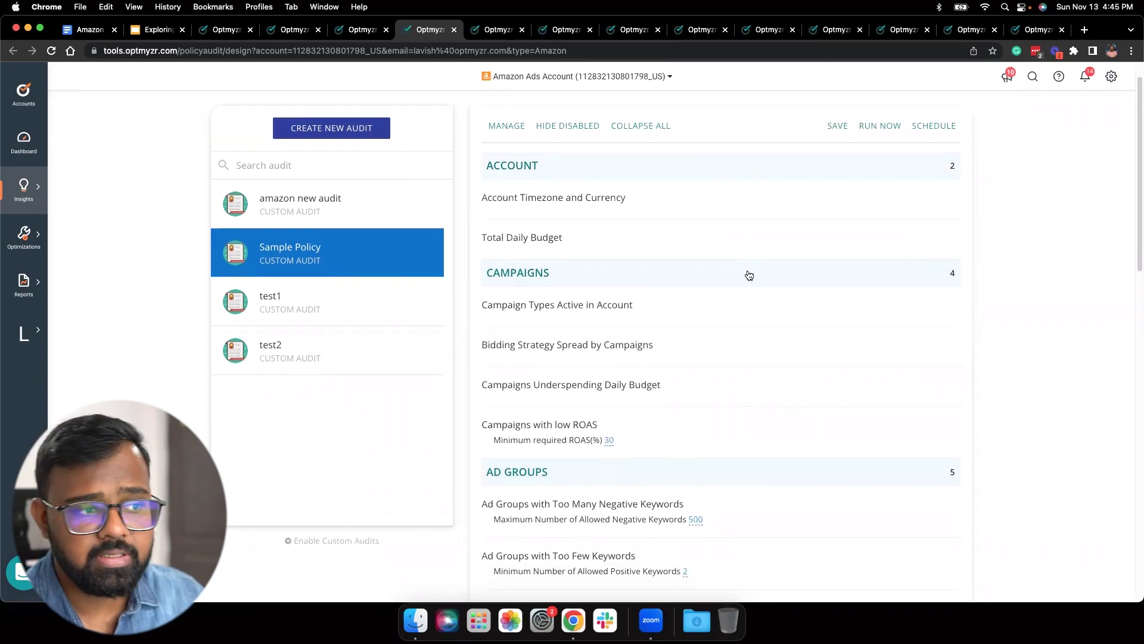
{"action": "scroll", "coordinate": [751, 284], "scroll_direction": "down", "scroll_amount": 1}
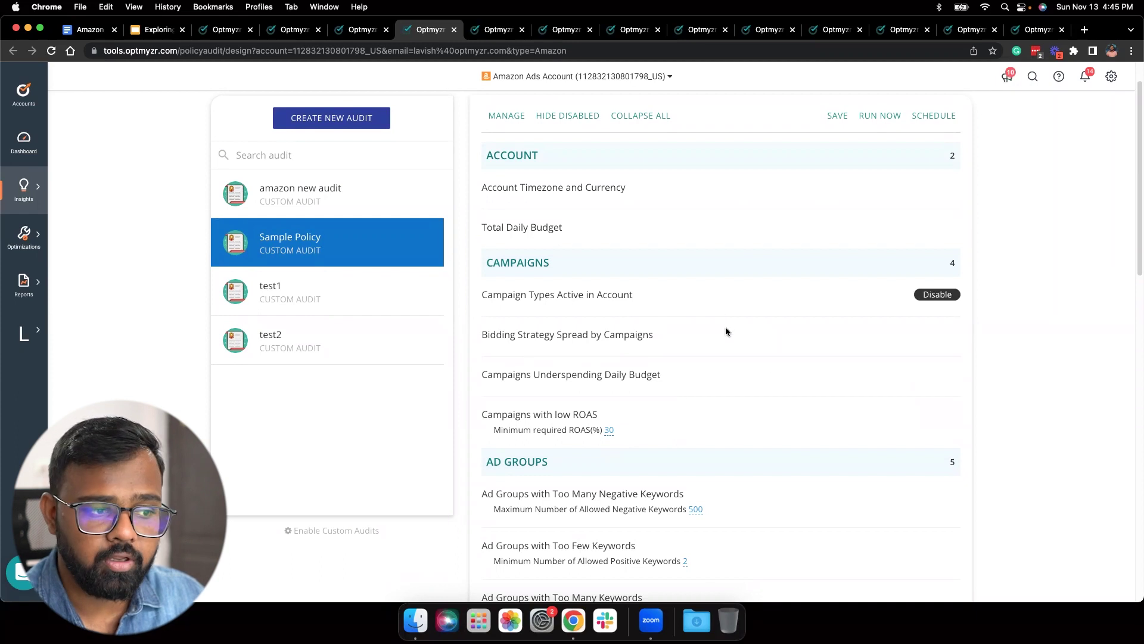
{"action": "scroll", "coordinate": [858, 398], "scroll_direction": "down", "scroll_amount": 6}
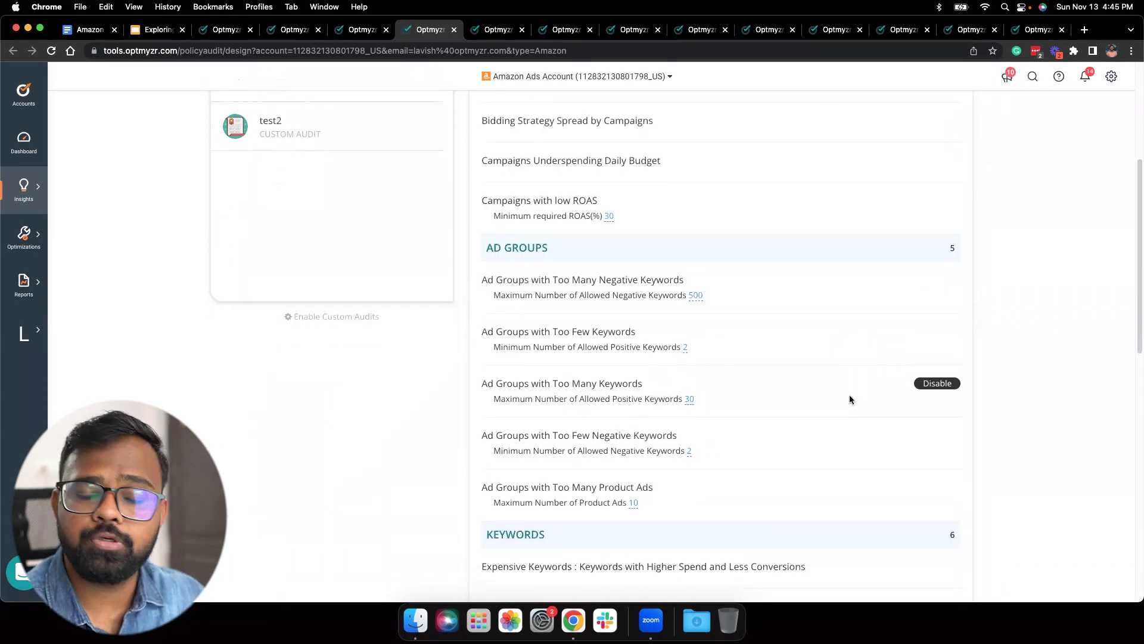
{"action": "scroll", "coordinate": [847, 395], "scroll_direction": "down", "scroll_amount": 1}
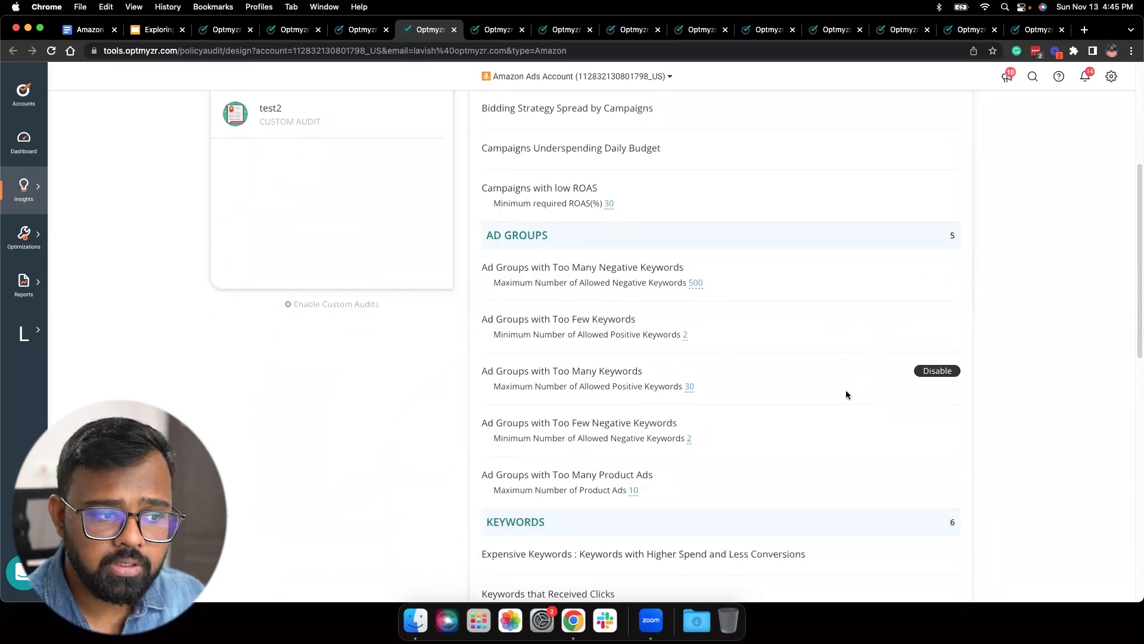
{"action": "scroll", "coordinate": [846, 390], "scroll_direction": "down", "scroll_amount": 12}
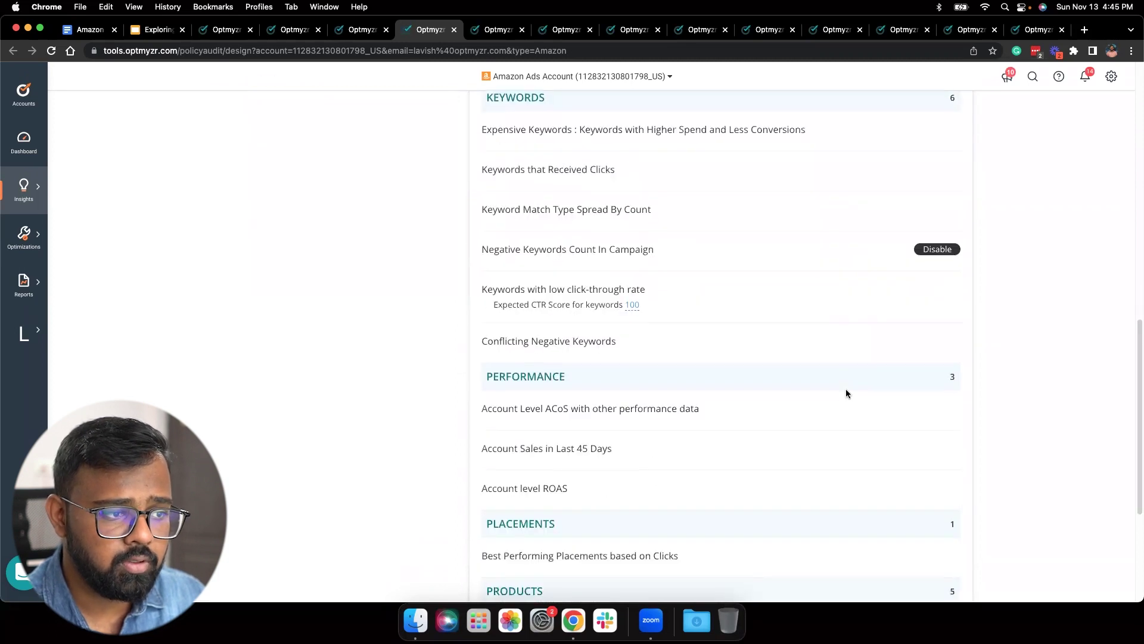
{"action": "scroll", "coordinate": [846, 392], "scroll_direction": "down", "scroll_amount": 4}
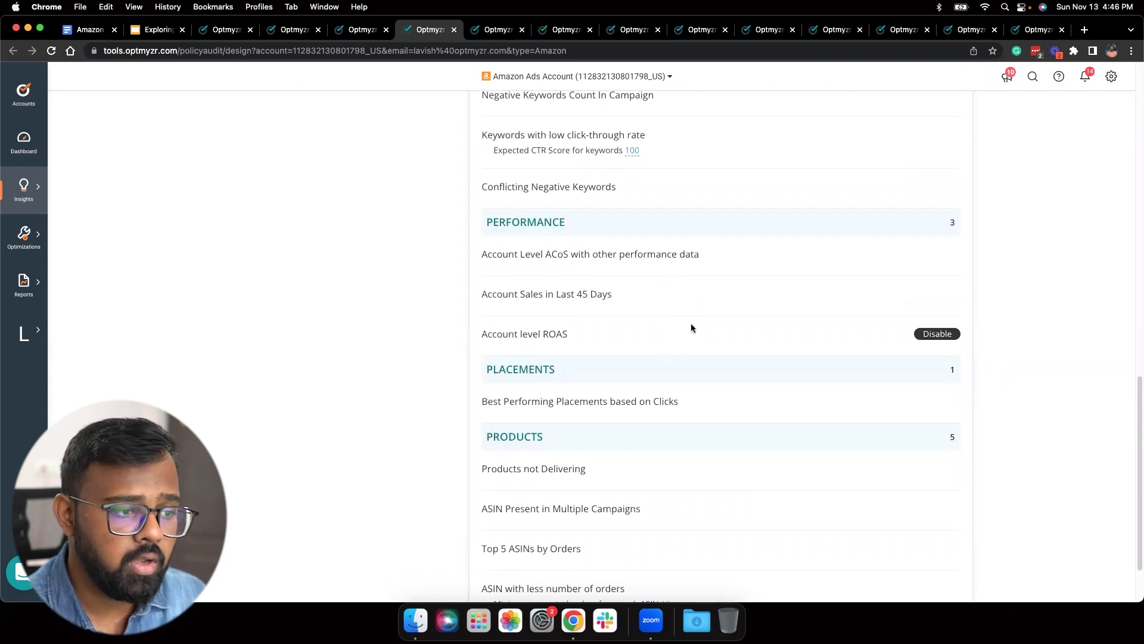
{"action": "scroll", "coordinate": [692, 327], "scroll_direction": "down", "scroll_amount": 2}
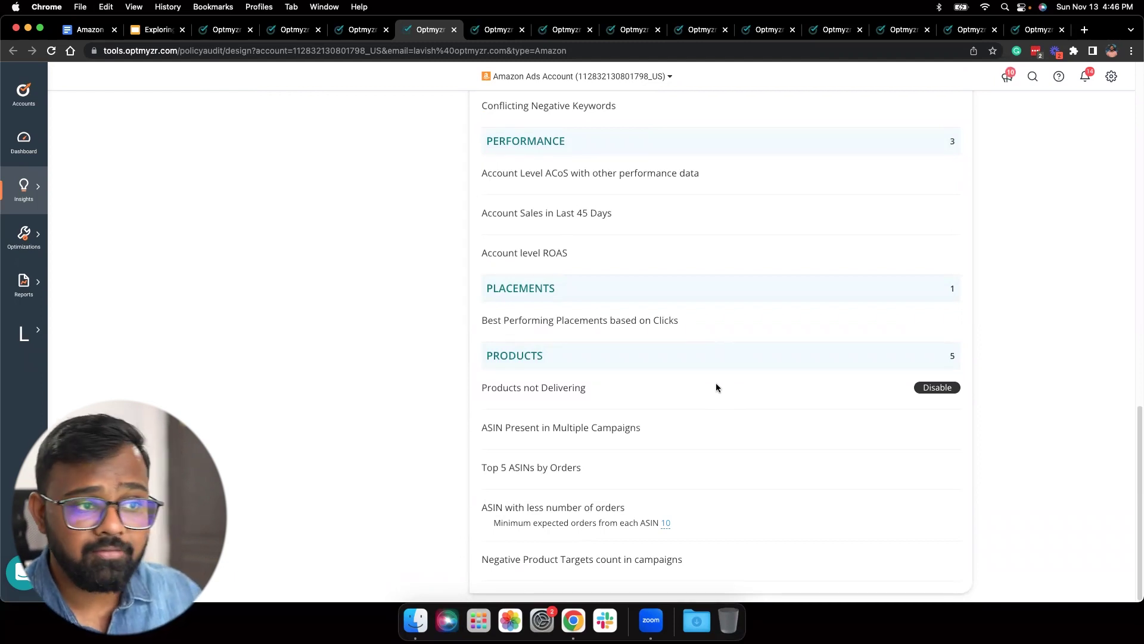
{"action": "scroll", "coordinate": [717, 387], "scroll_direction": "up", "scroll_amount": 10}
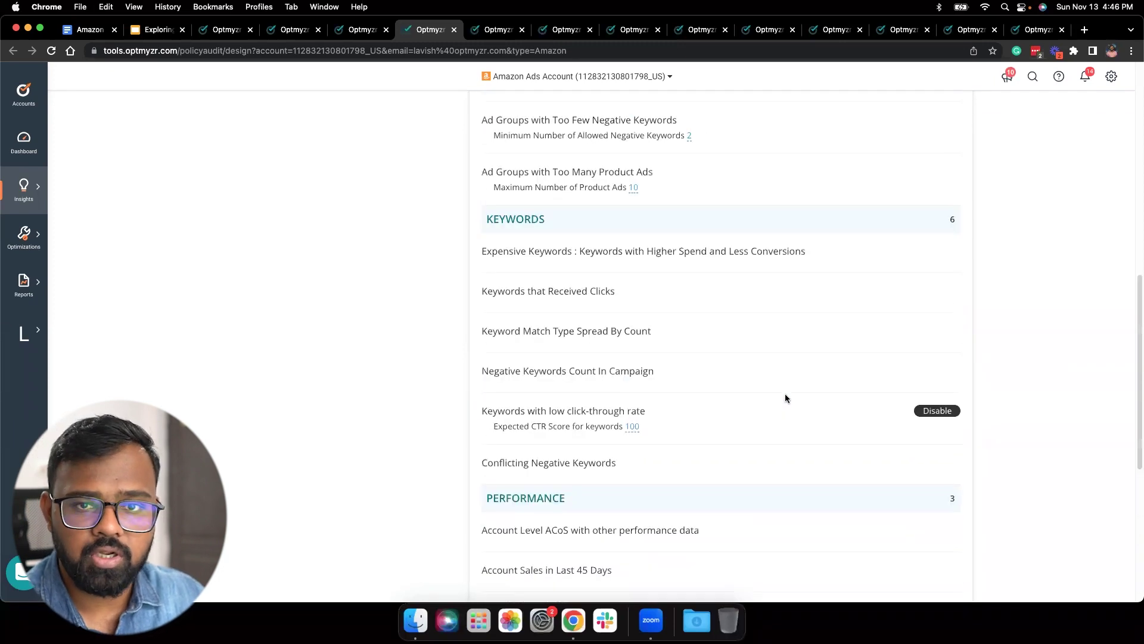
Open the Minimum required ROAS(%) value of the Campaigns with low ROAS check for editing and cancel the edit
{"action": "scroll", "coordinate": [785, 398], "scroll_direction": "up", "scroll_amount": 10}
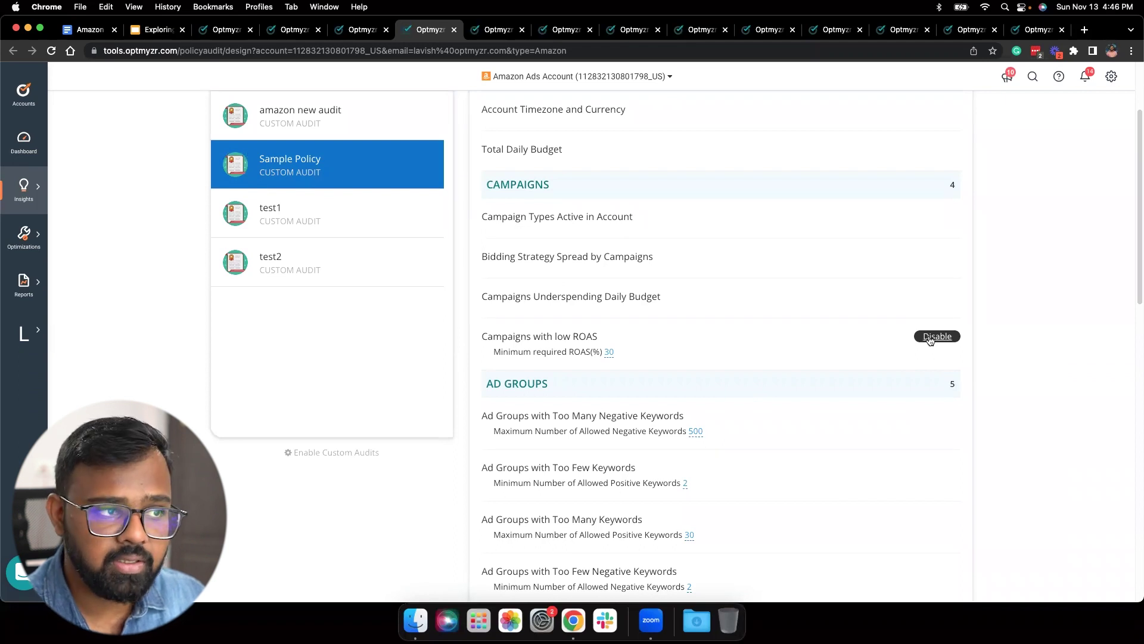
{"action": "scroll", "coordinate": [929, 339], "scroll_direction": "up", "scroll_amount": 3}
{"action": "scroll", "coordinate": [636, 435], "scroll_direction": "down", "scroll_amount": 3}
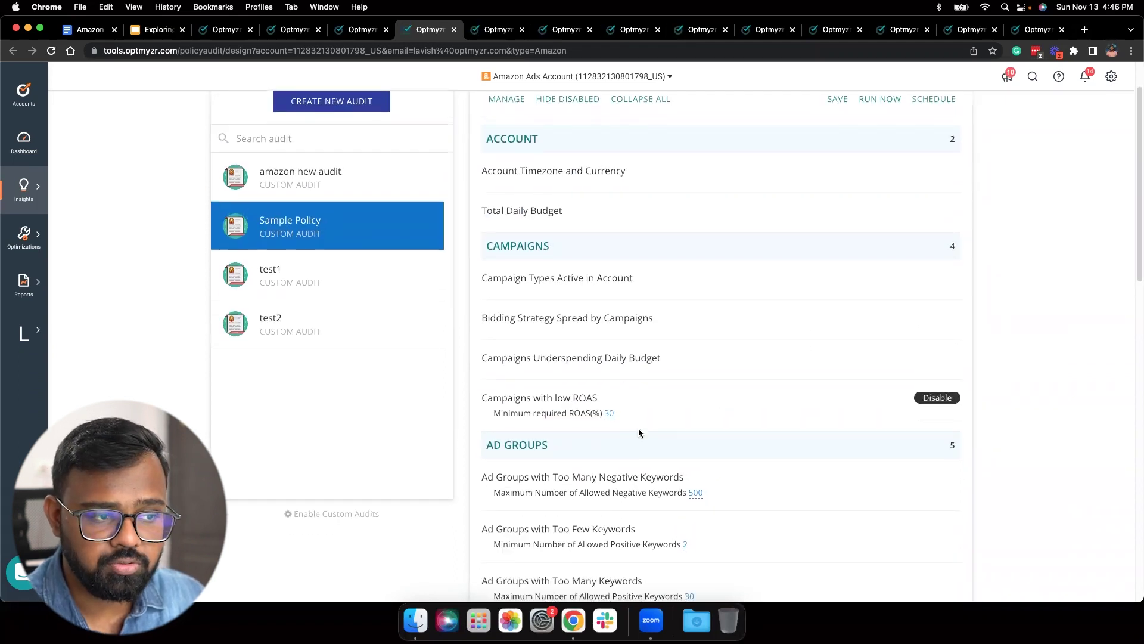
{"action": "scroll", "coordinate": [660, 441], "scroll_direction": "down", "scroll_amount": 1}
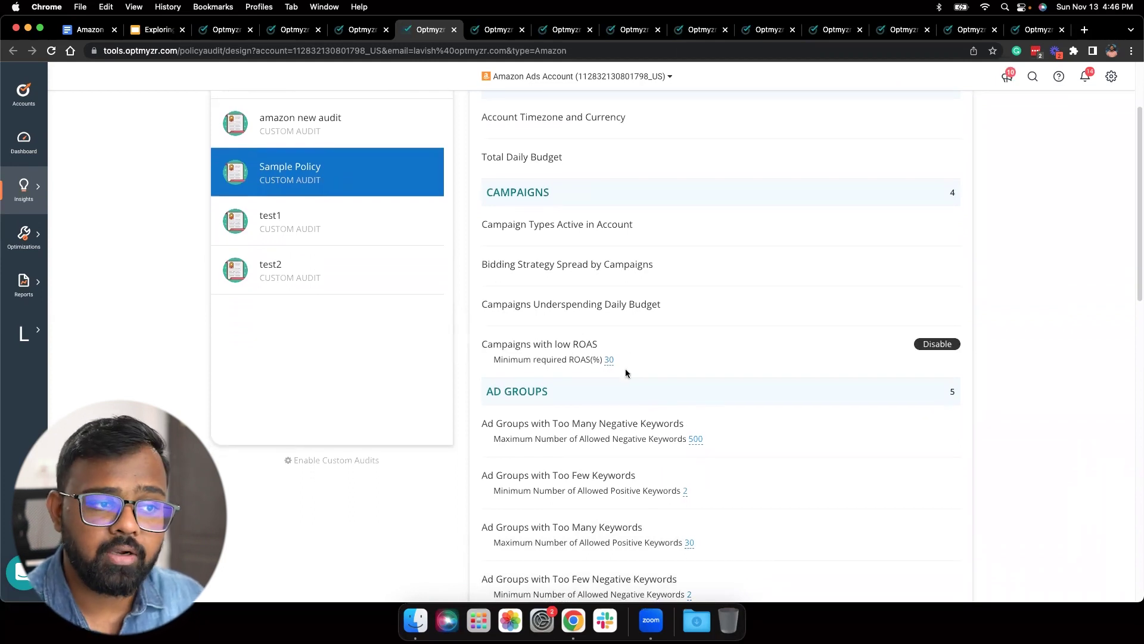
{"action": "left_click", "coordinate": [609, 360]}
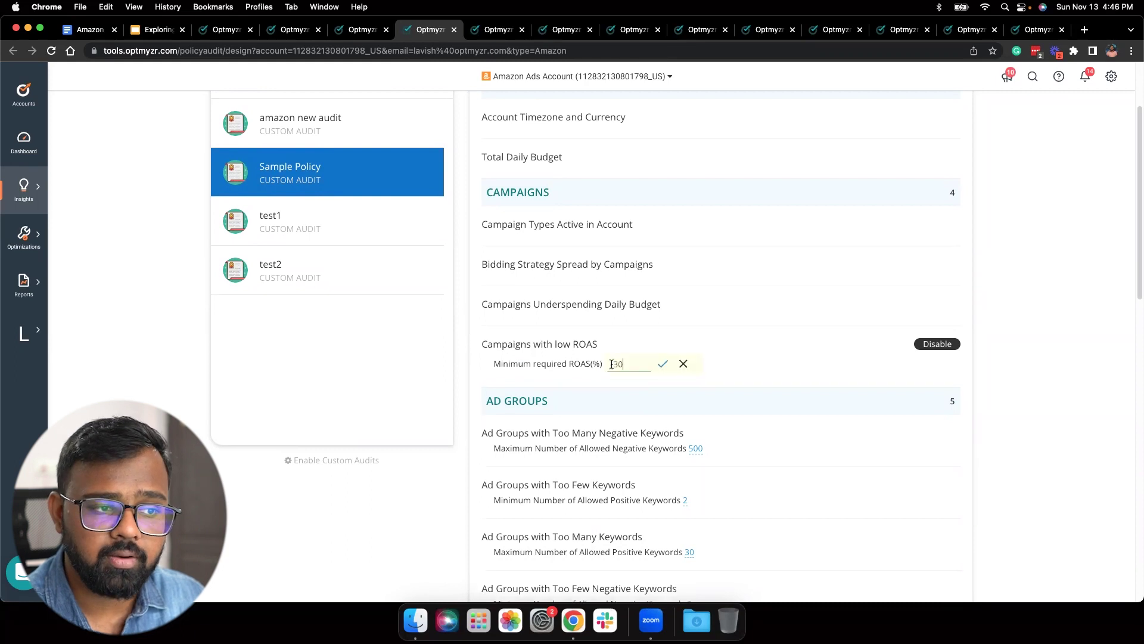
{"action": "left_click", "coordinate": [683, 365]}
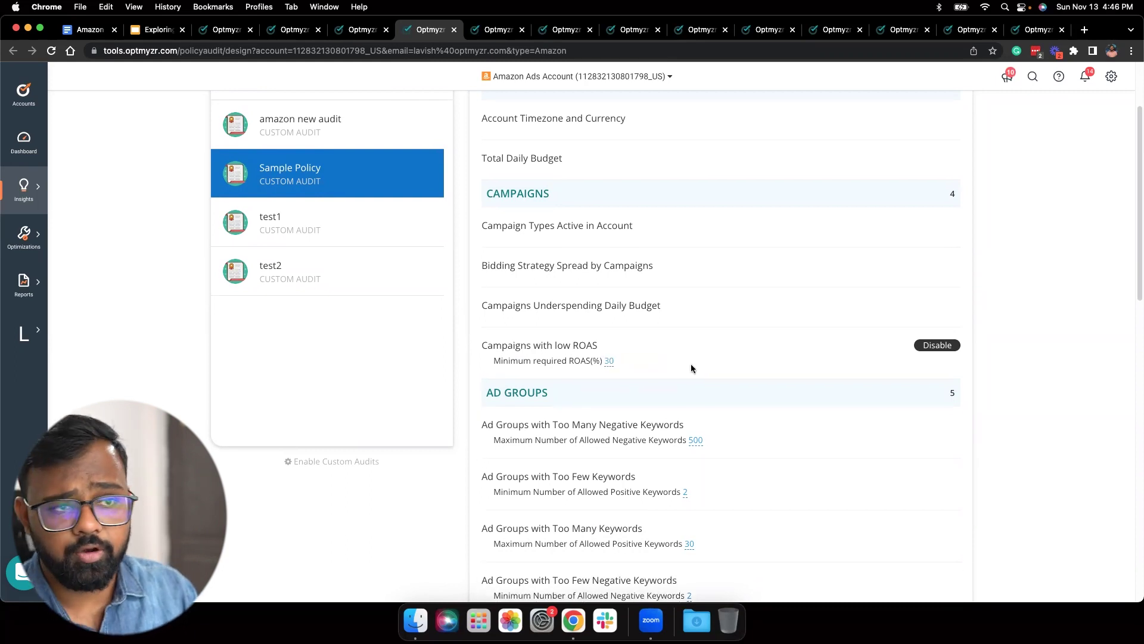
Run the Sample Policy audit, switch to its Audits report, and close the extra browser tab
{"action": "scroll", "coordinate": [698, 370], "scroll_direction": "up", "scroll_amount": 3}
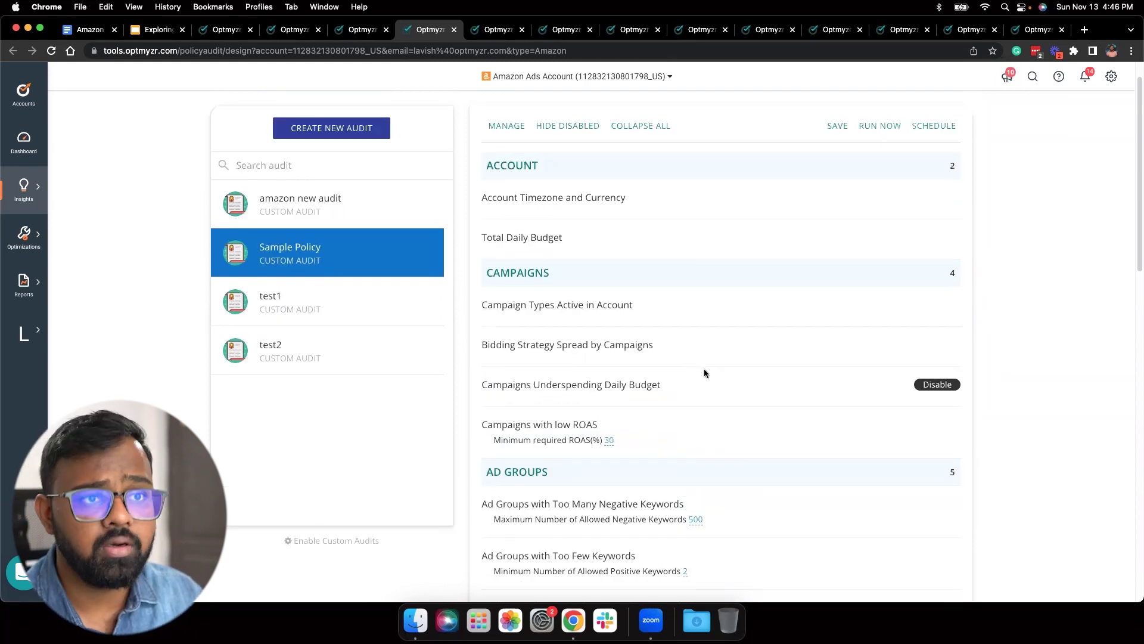
{"action": "scroll", "coordinate": [707, 370], "scroll_direction": "up", "scroll_amount": 2}
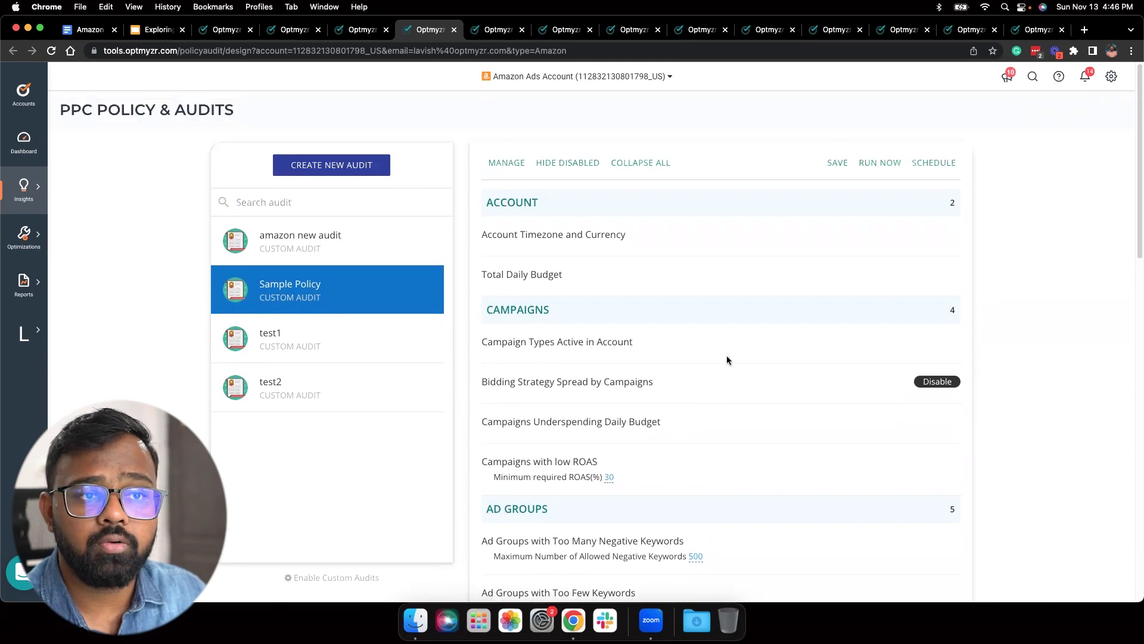
{"action": "left_click", "coordinate": [886, 164]}
{"action": "left_click", "coordinate": [520, 33]}
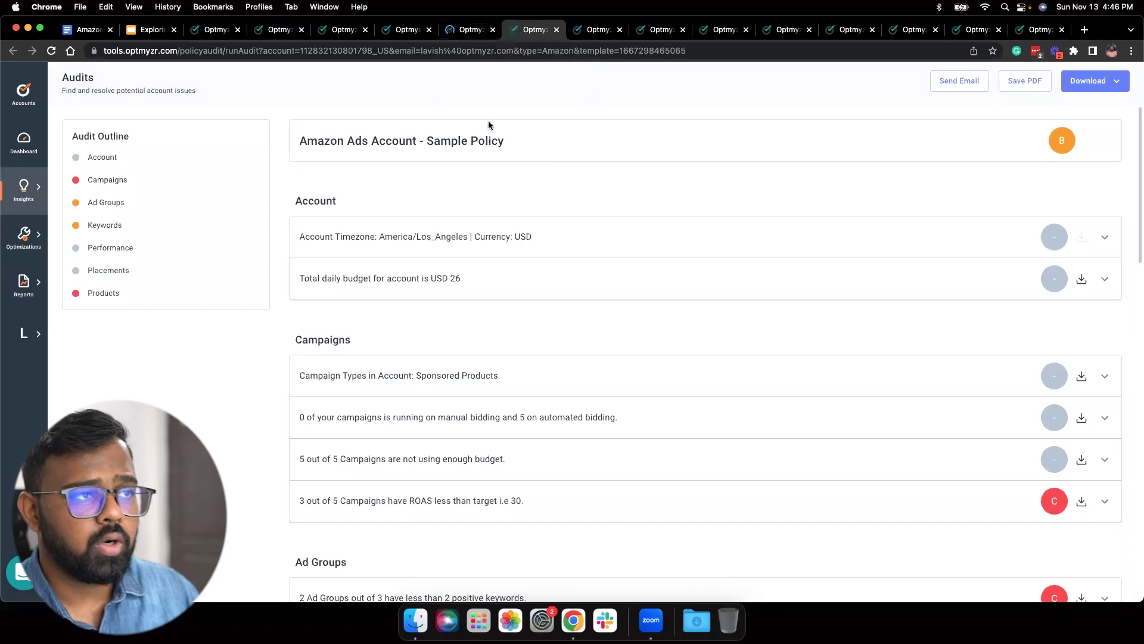
{"action": "key", "text": "super+w"}
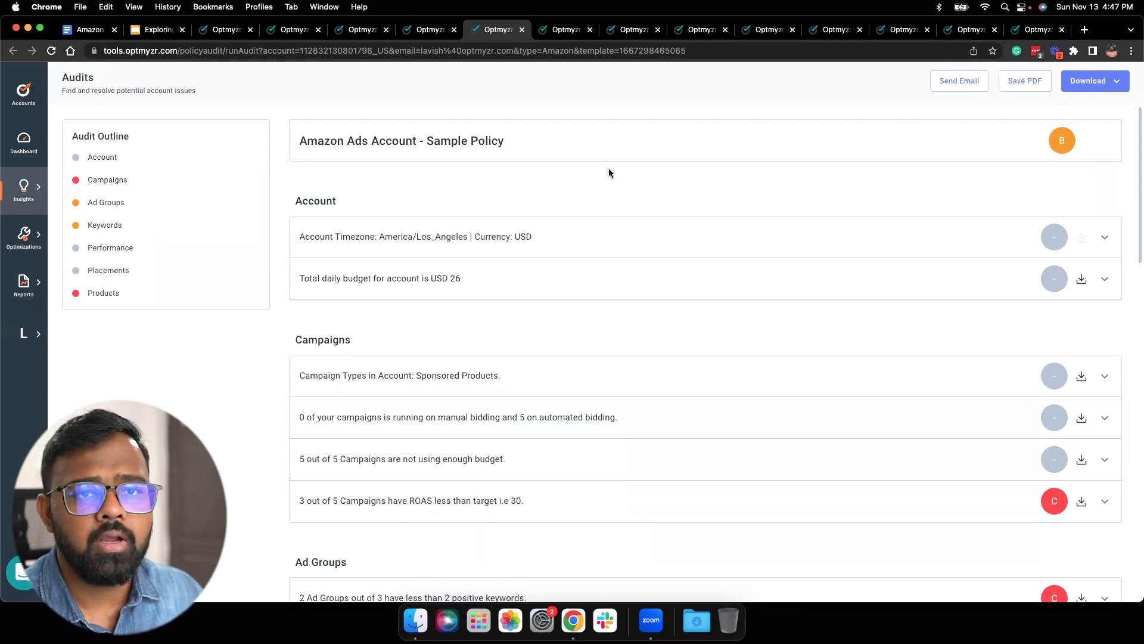
Examine the graded findings in the Sample Policy audit report from the Account section through Products
{"action": "left_click_drag", "start_coordinate": [1136, 180], "coordinate": [1136, 307]}
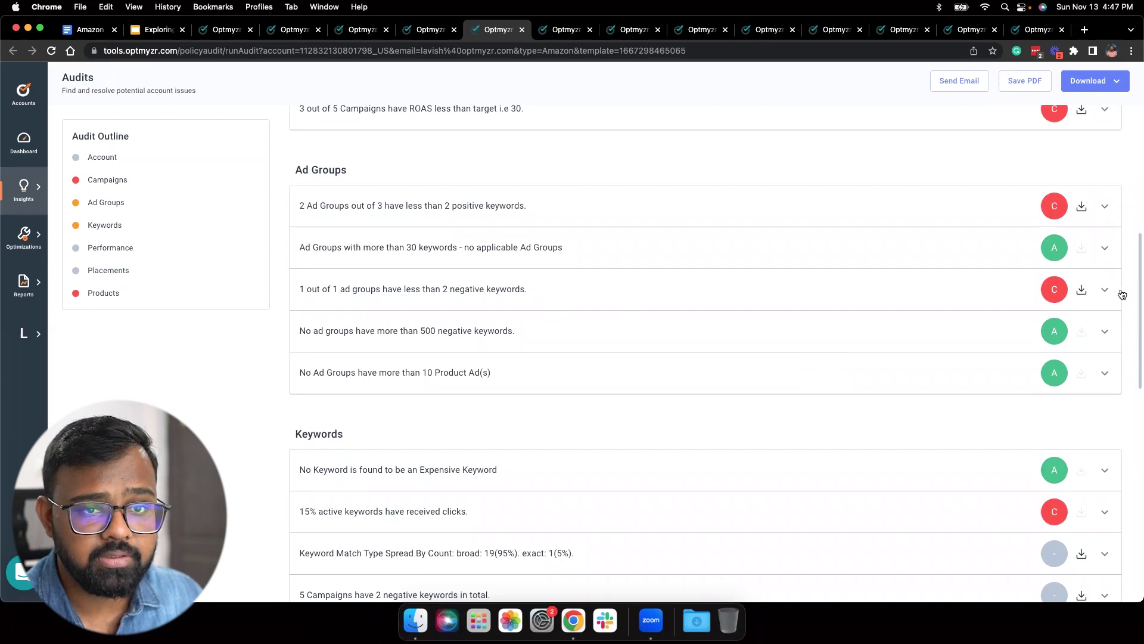
{"action": "left_click_drag", "start_coordinate": [1135, 290], "coordinate": [1136, 507]}
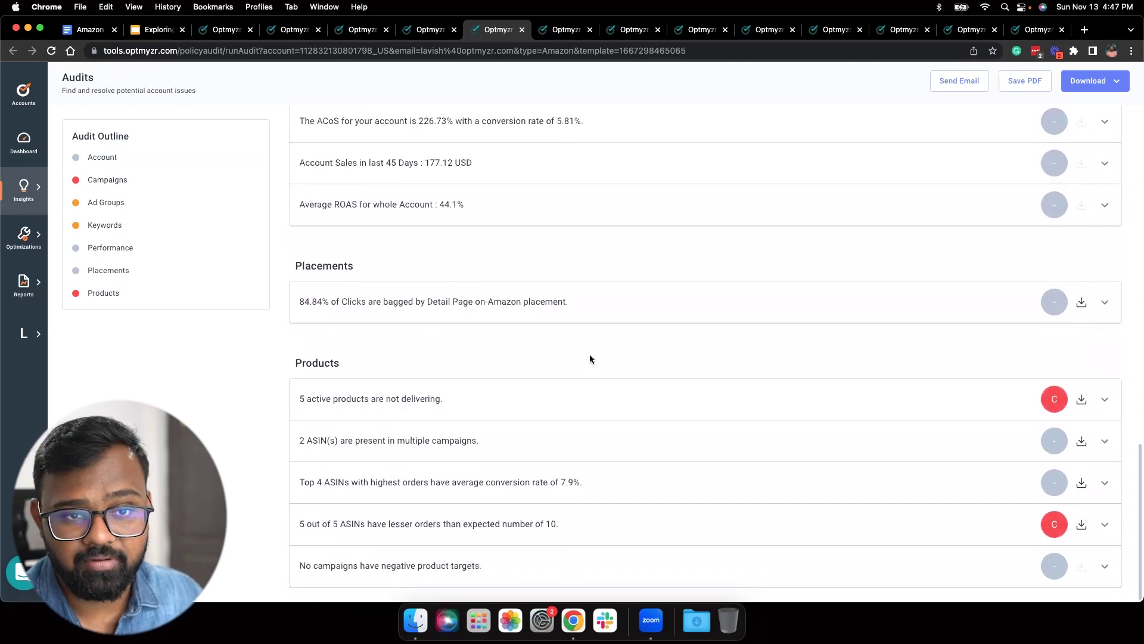
{"action": "scroll", "coordinate": [590, 358], "scroll_direction": "up", "scroll_amount": 20}
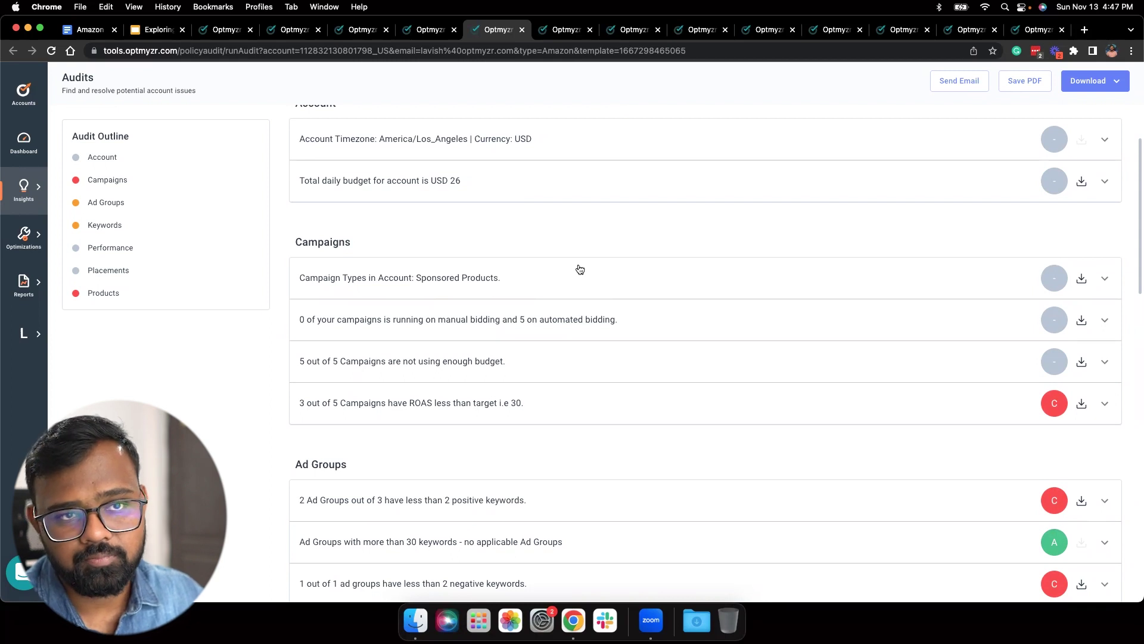
{"action": "scroll", "coordinate": [1136, 384], "scroll_direction": "down", "scroll_amount": 1}
{"action": "scroll", "coordinate": [1135, 384], "scroll_direction": "down", "scroll_amount": 15}
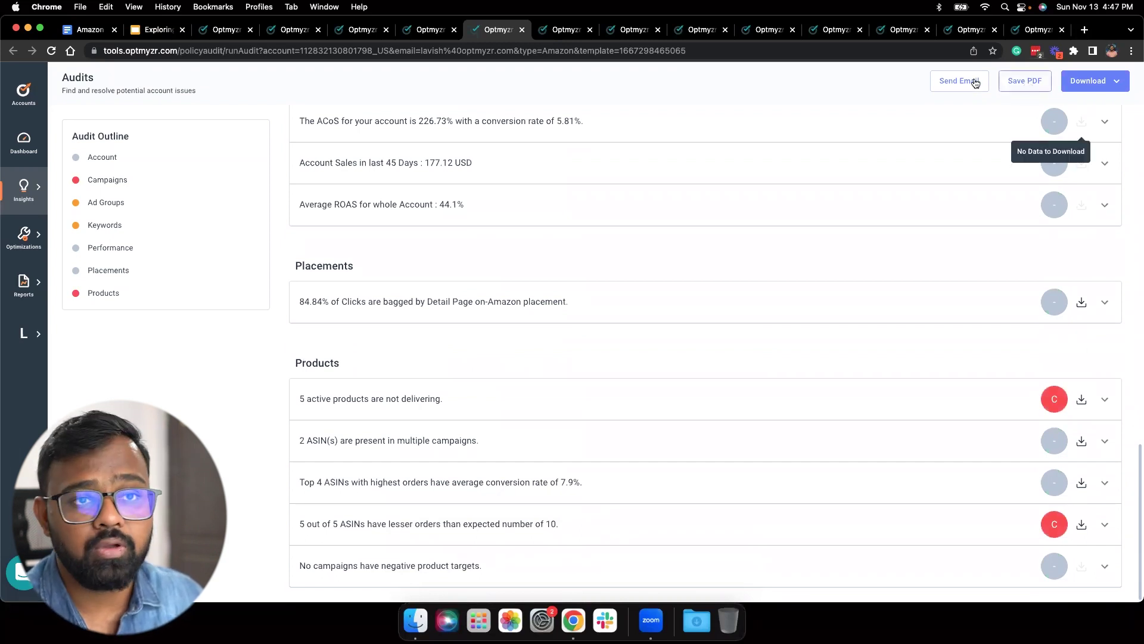
Return to the Sample Policy template in PPC Policy & Audits and save it so it can be scheduled
{"action": "scroll", "coordinate": [891, 283], "scroll_direction": "up", "scroll_amount": 10}
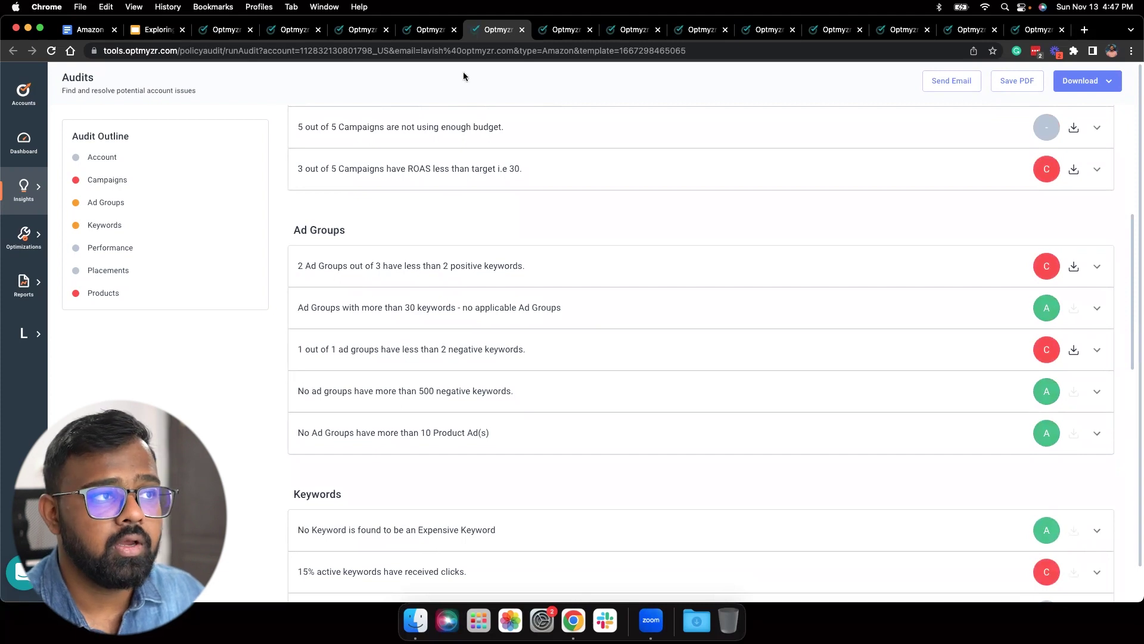
{"action": "left_click", "coordinate": [427, 30]}
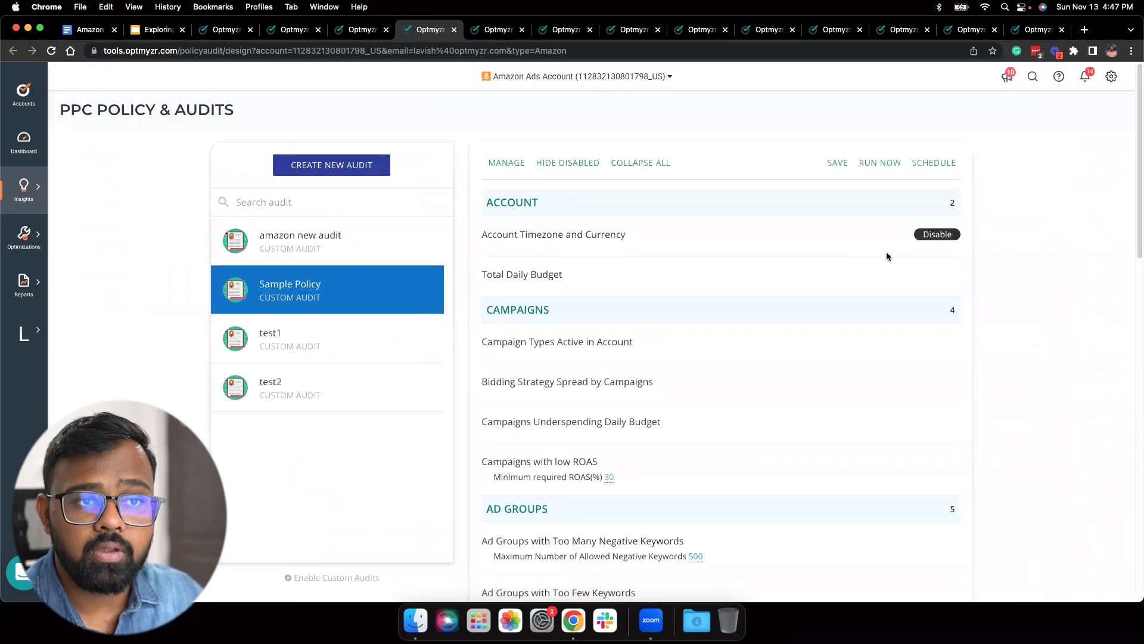
{"action": "left_click", "coordinate": [932, 164]}
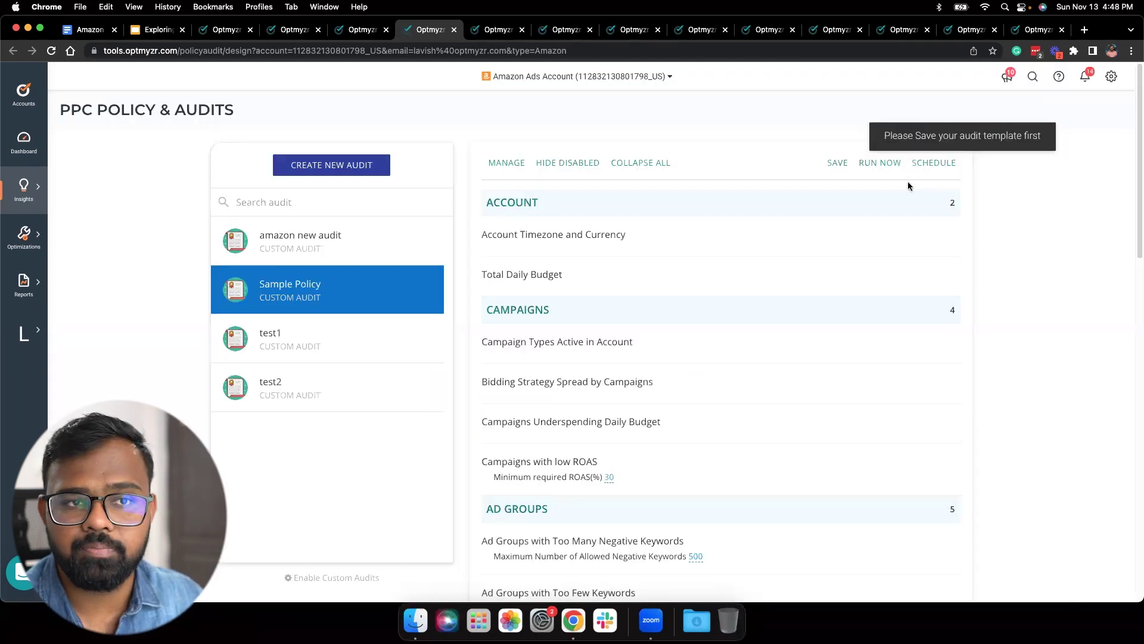
{"action": "left_click", "coordinate": [837, 165]}
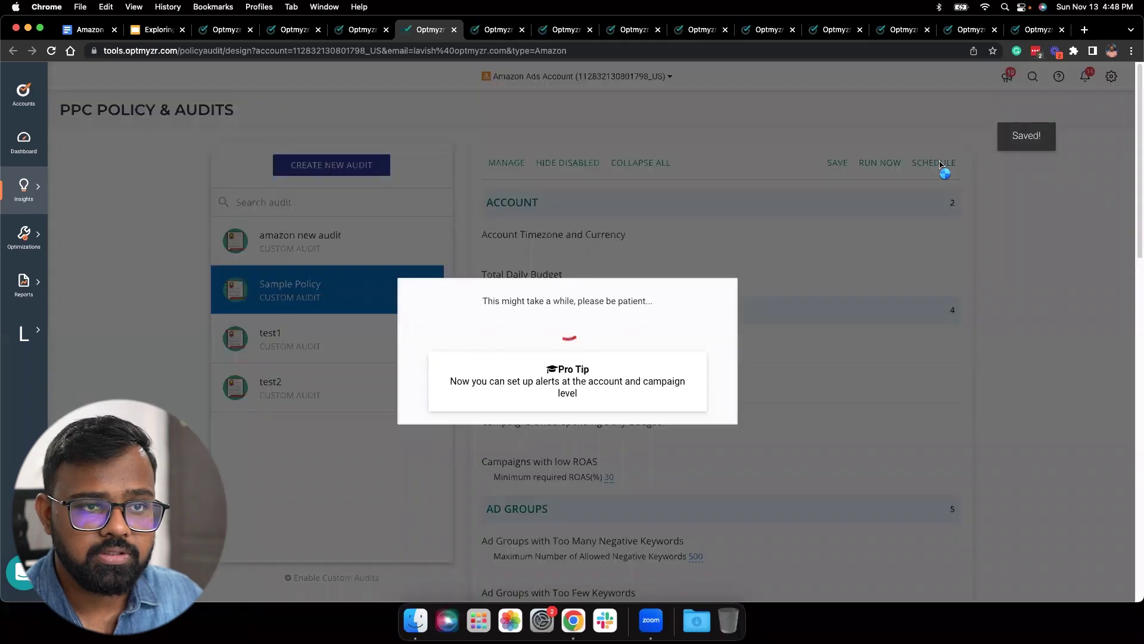
Review the frequency choices and email address field of the Sample Policy's audit schedule, and close it without scheduling
{"action": "left_click", "coordinate": [935, 164]}
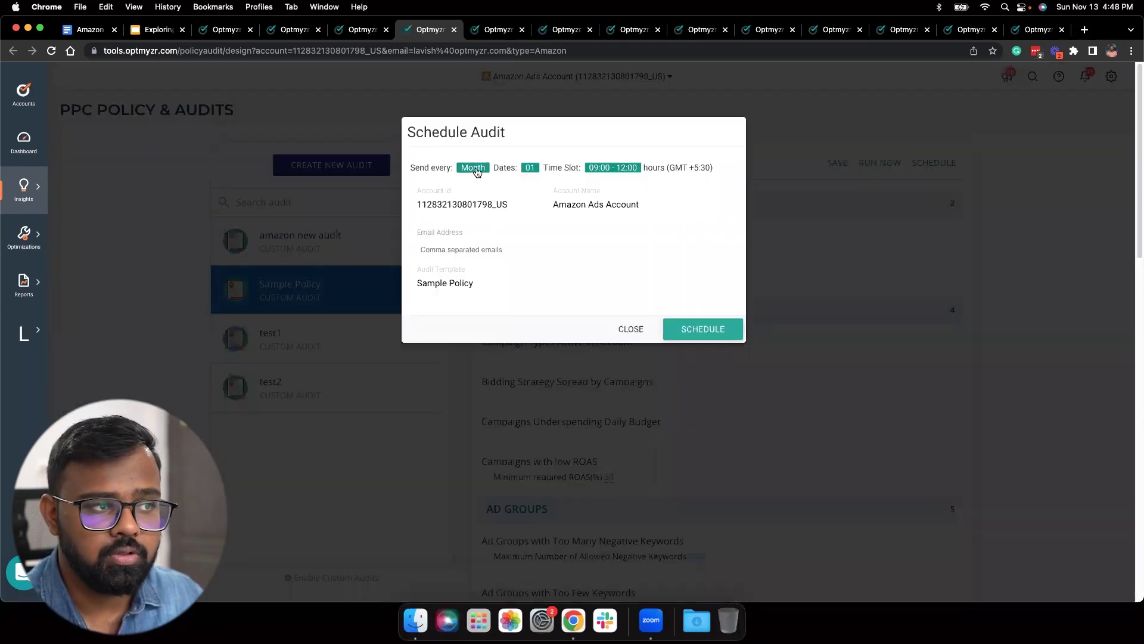
{"action": "left_click", "coordinate": [477, 170]}
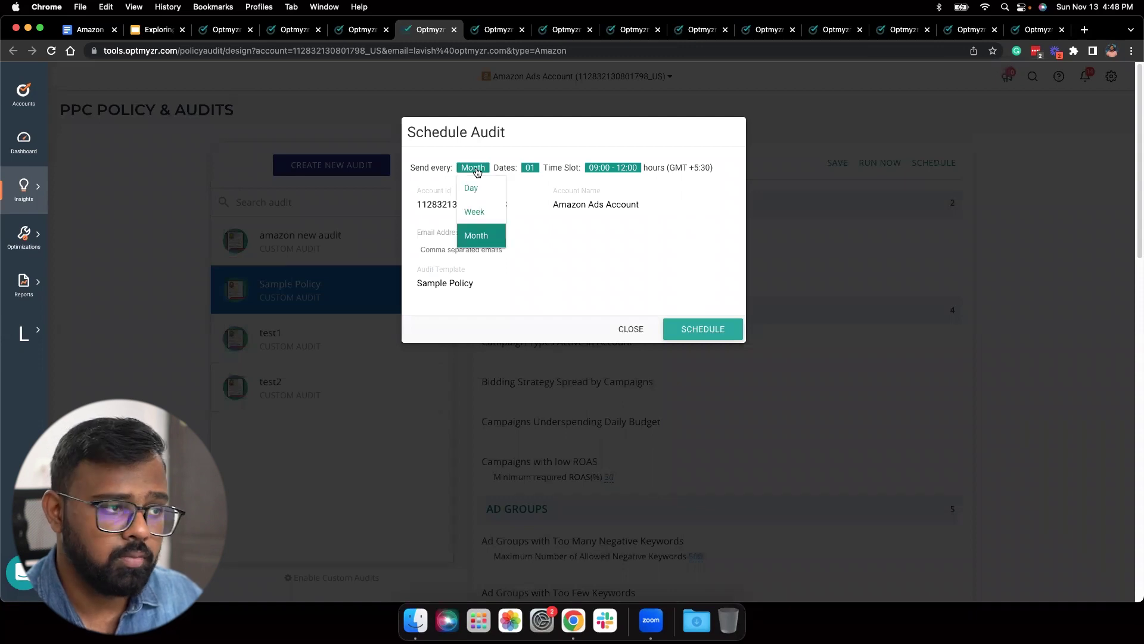
{"action": "left_click", "coordinate": [579, 293]}
{"action": "left_click", "coordinate": [466, 248]}
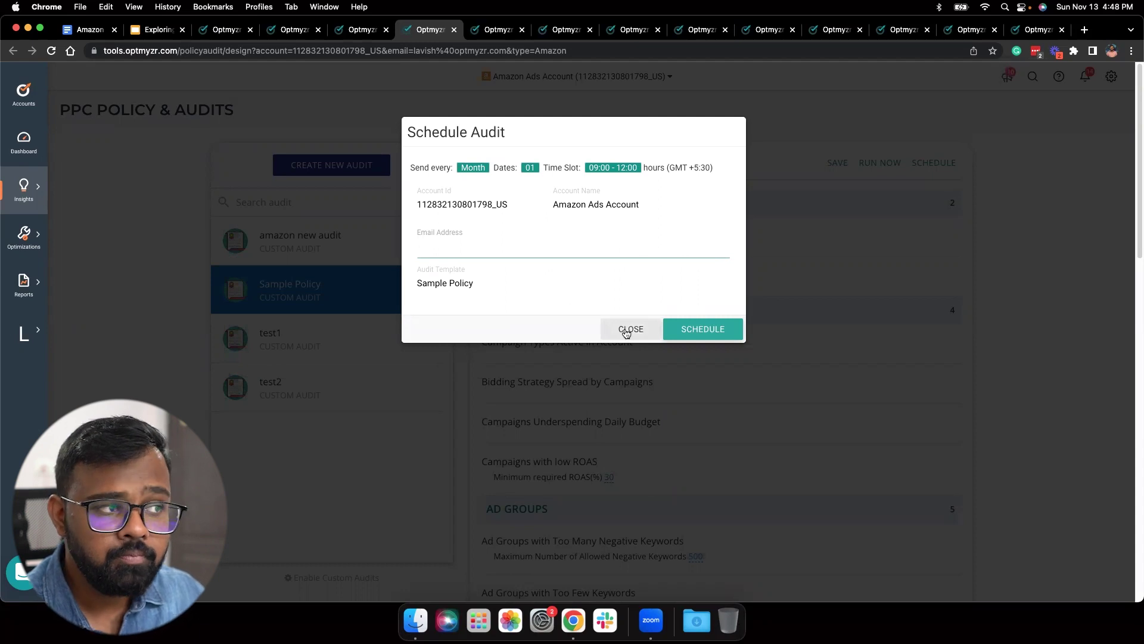
{"action": "left_click", "coordinate": [627, 331]}
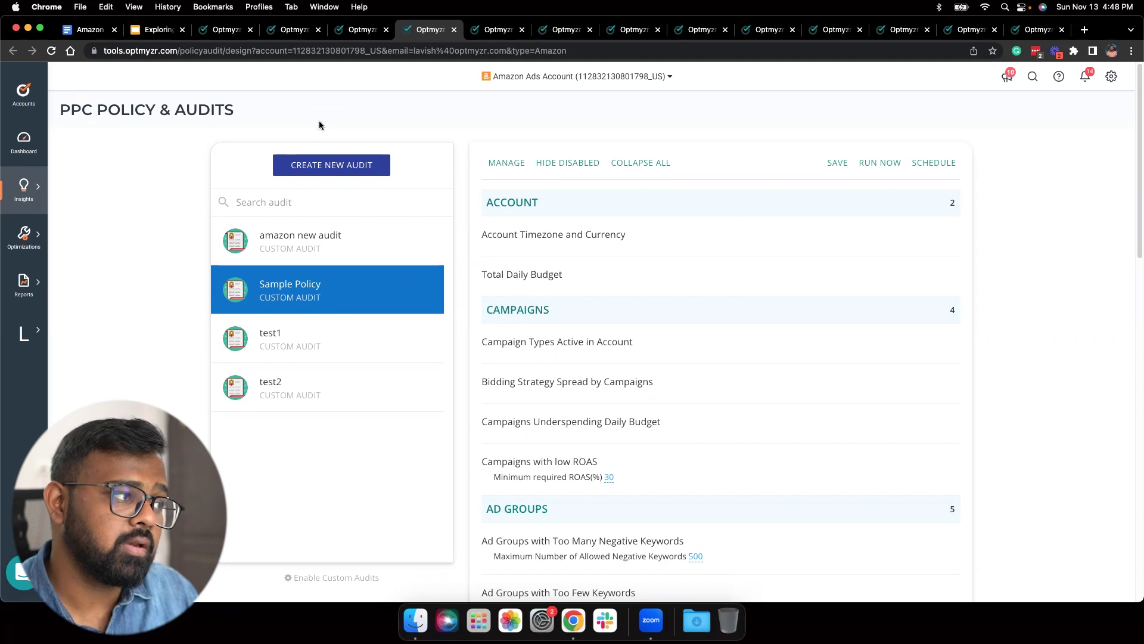
Switch to the PPC Investigator and review its choices of metrics and date ranges without changing them
{"action": "left_click", "coordinate": [38, 191]}
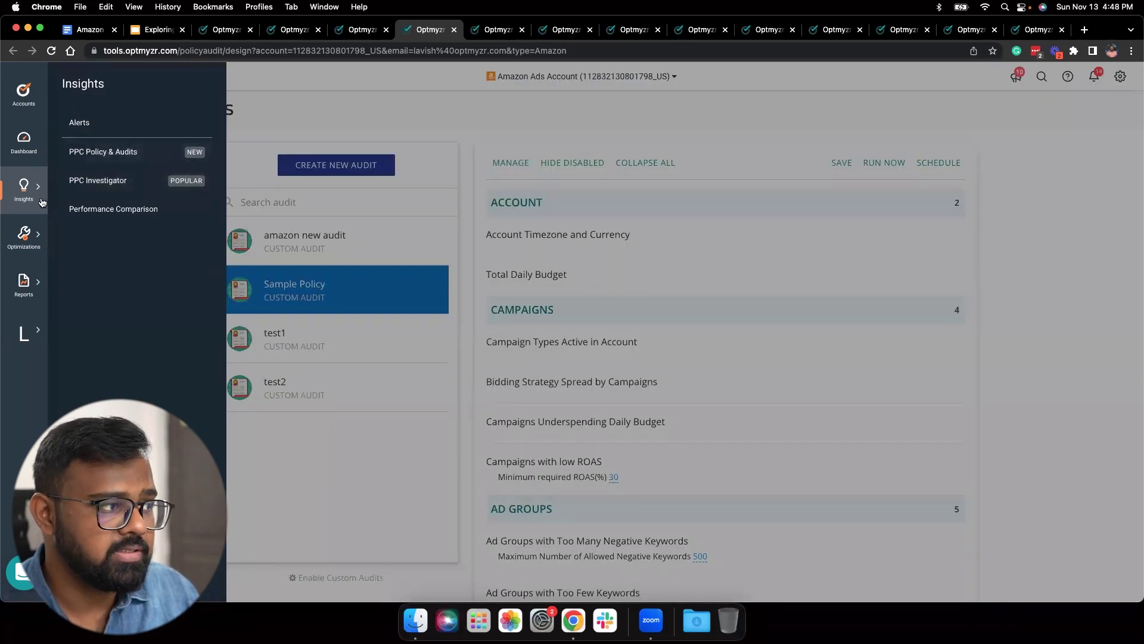
{"action": "left_click", "coordinate": [498, 29]}
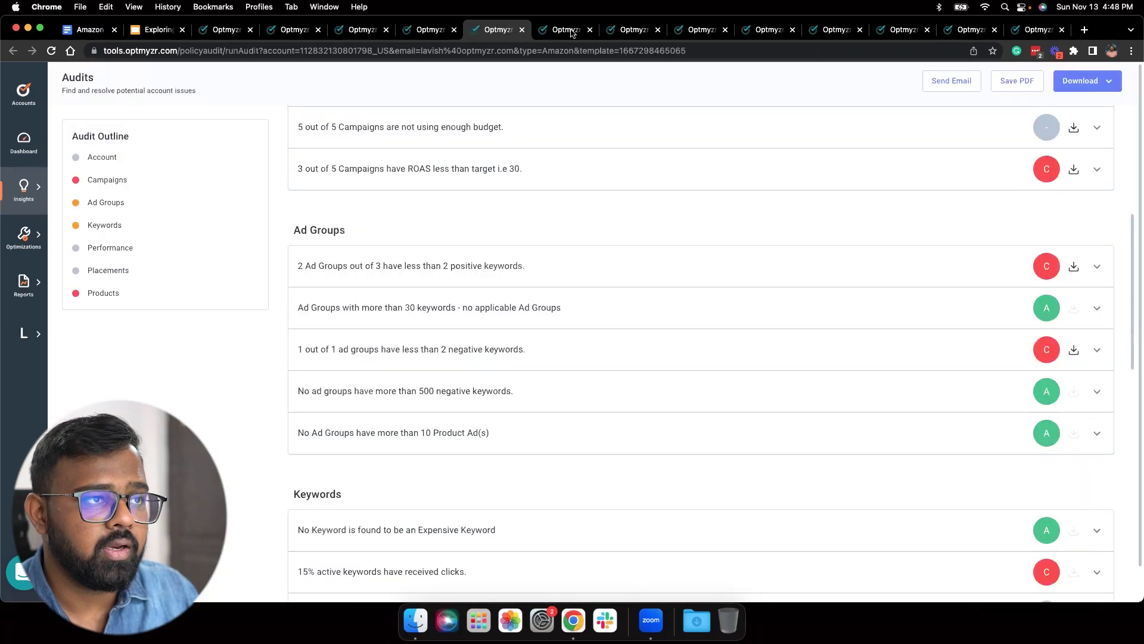
{"action": "left_click", "coordinate": [566, 30]}
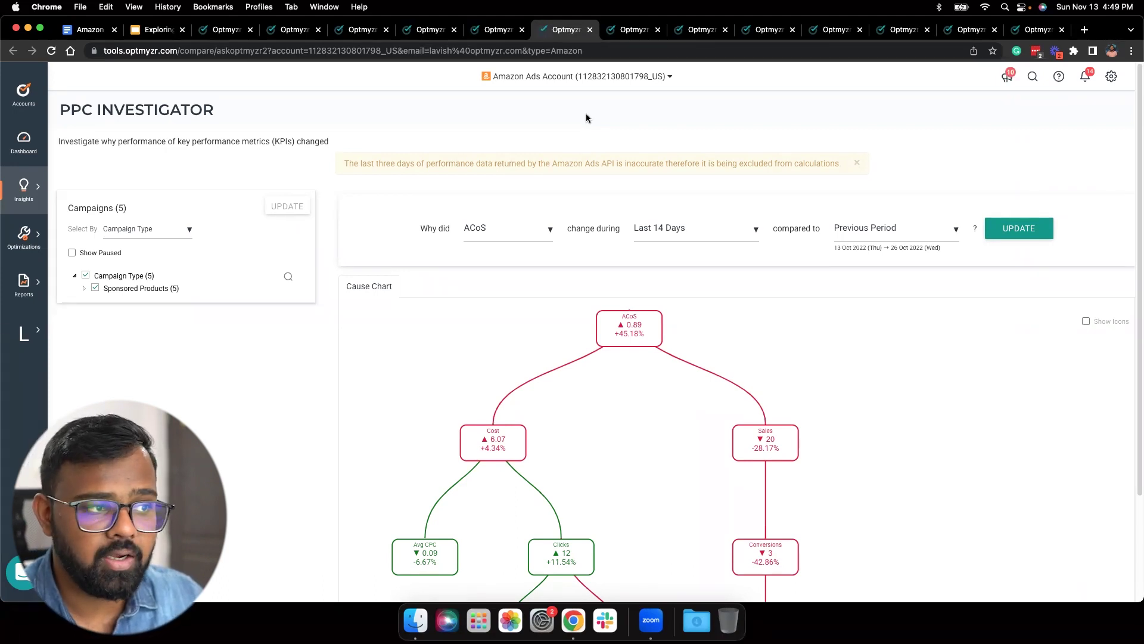
{"action": "scroll", "coordinate": [584, 137], "scroll_direction": "down", "scroll_amount": 1}
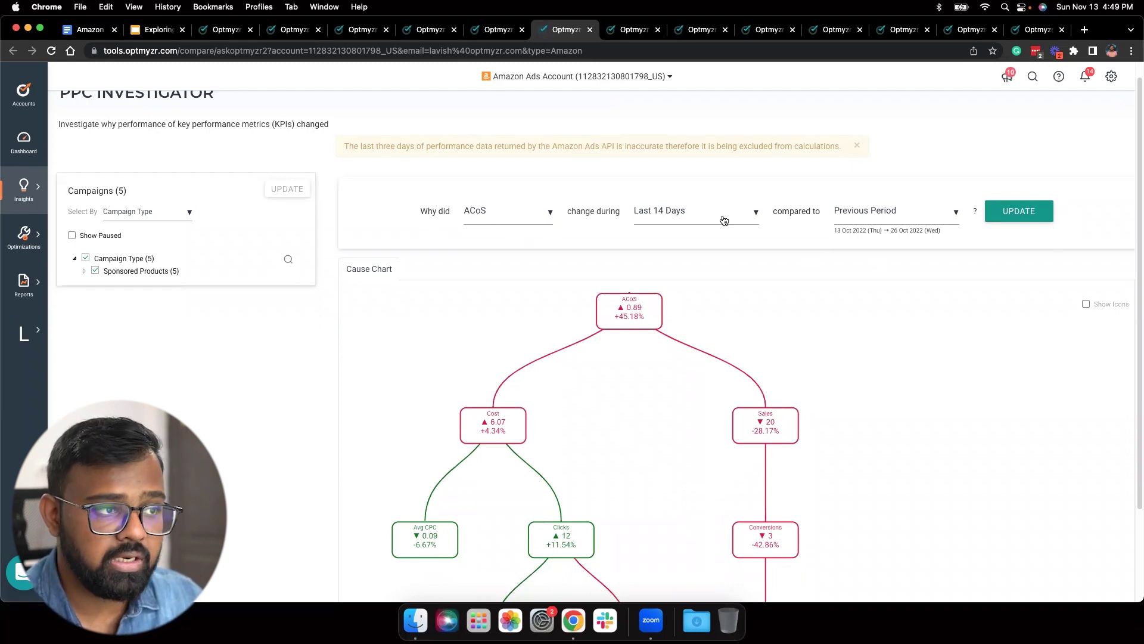
{"action": "left_click", "coordinate": [513, 220]}
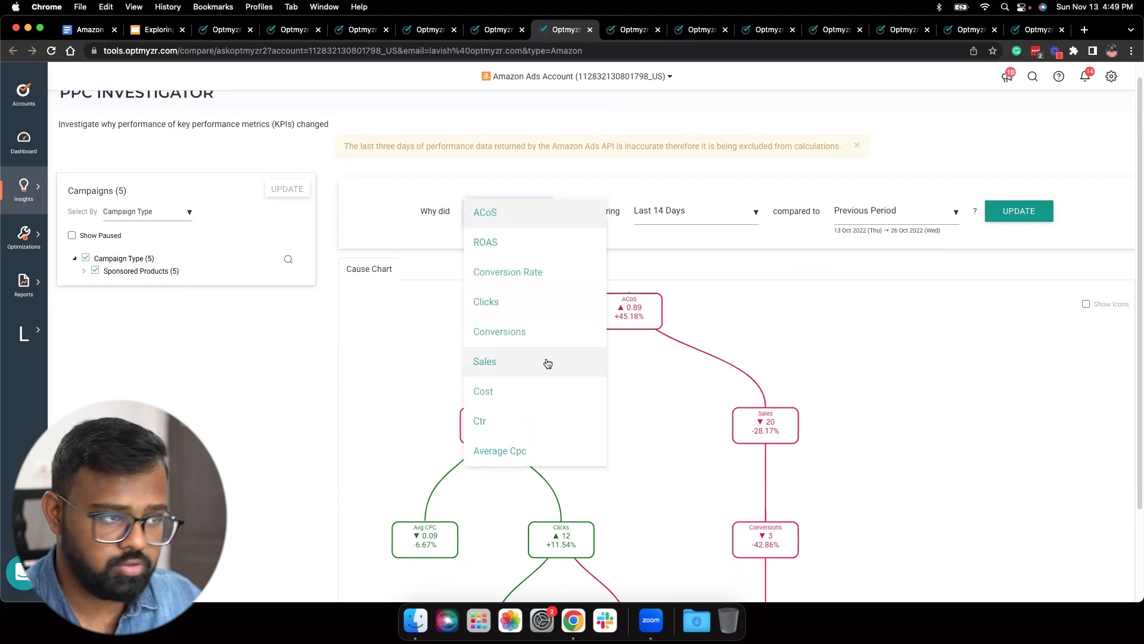
{"action": "left_click", "coordinate": [715, 218]}
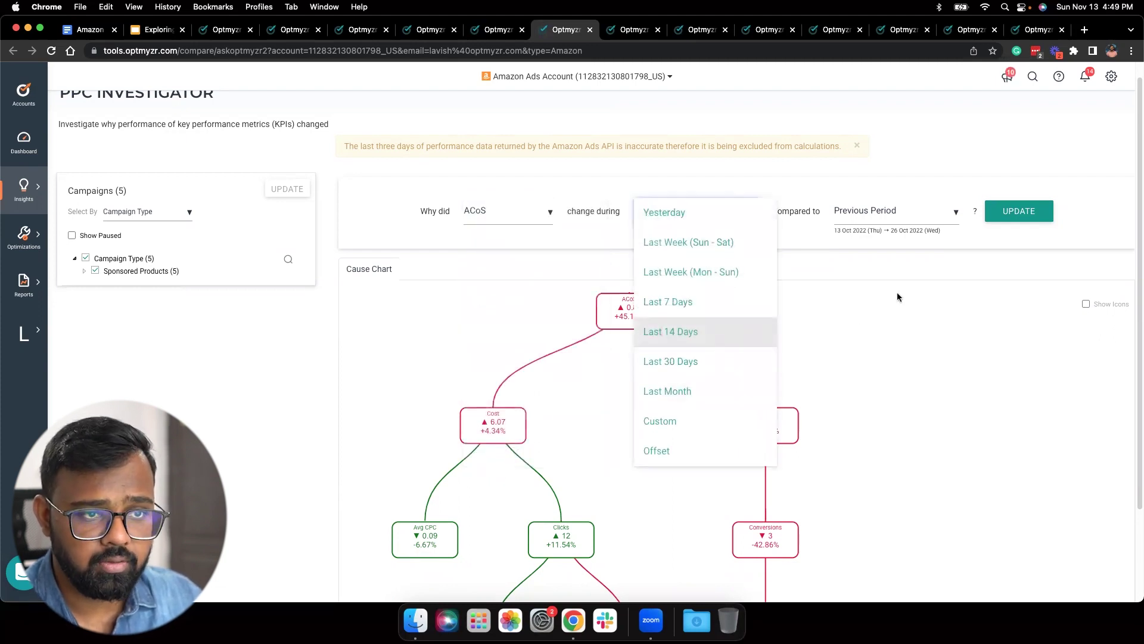
{"action": "left_click", "coordinate": [942, 271]}
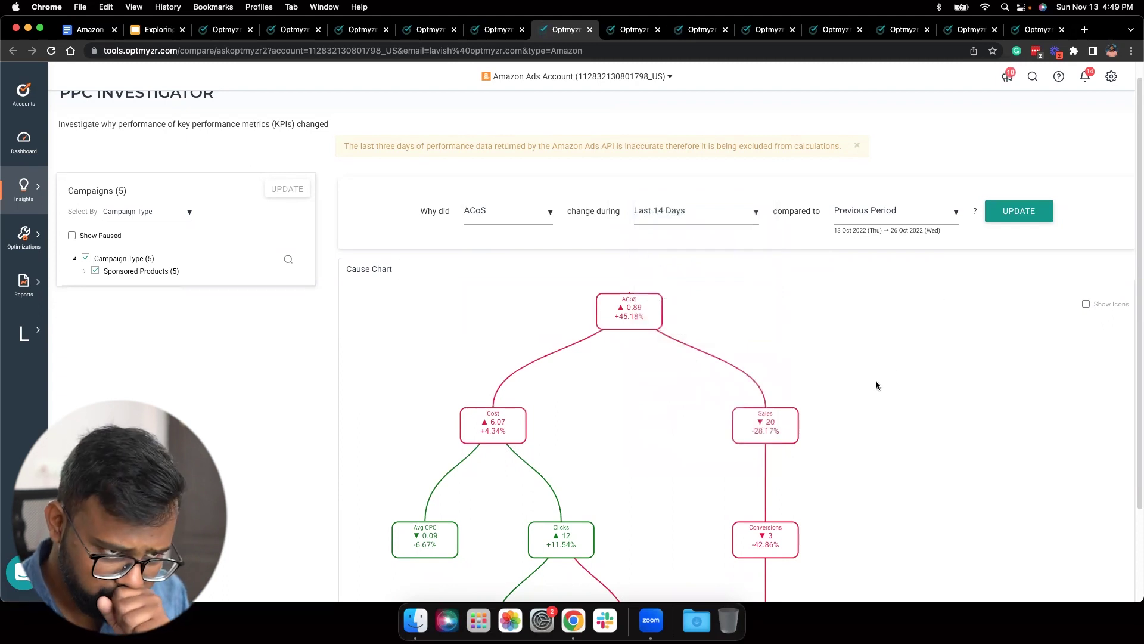
Examine the ACoS cause chart from cost and sales down to CTR, impressions and conversion rate
{"action": "scroll", "coordinate": [968, 262], "scroll_direction": "down", "scroll_amount": 1}
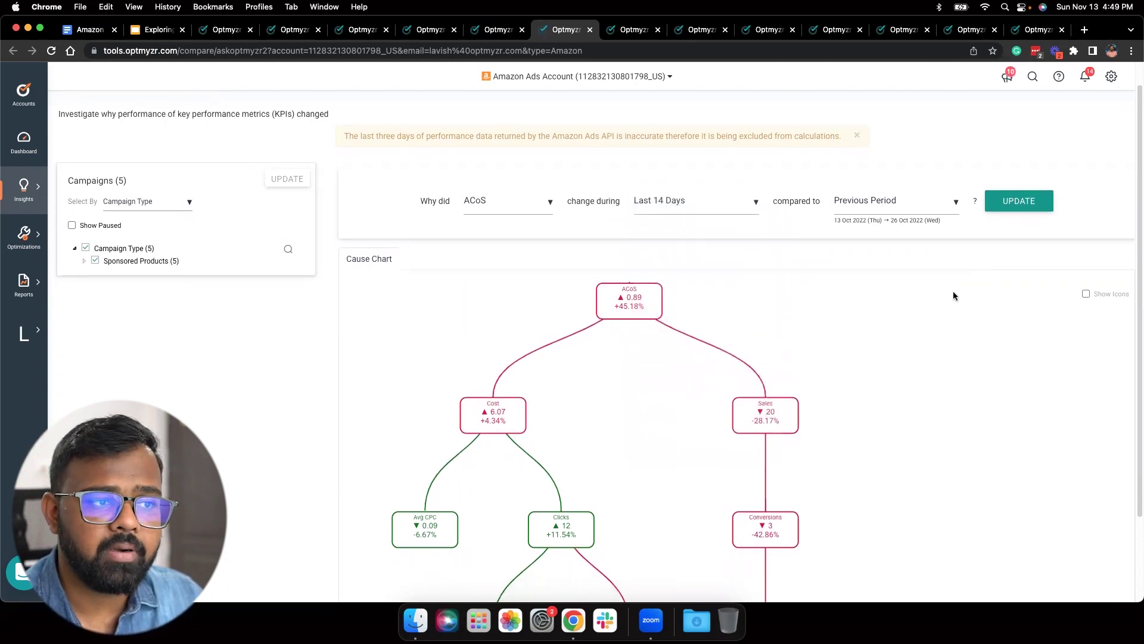
{"action": "scroll", "coordinate": [952, 296], "scroll_direction": "down", "scroll_amount": 3}
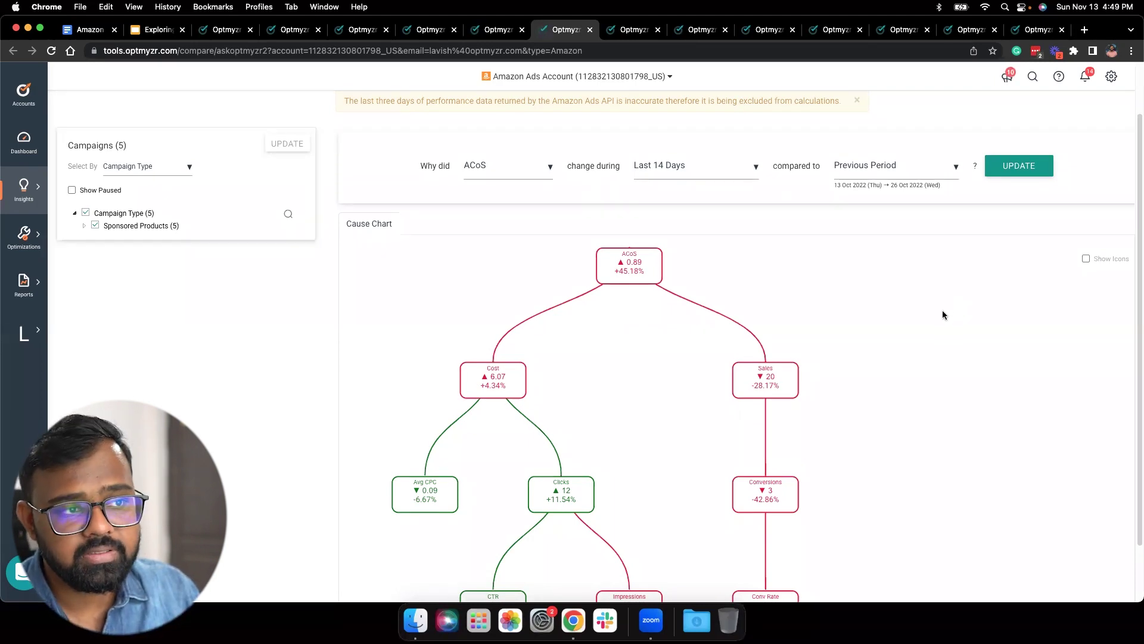
{"action": "scroll", "coordinate": [791, 349], "scroll_direction": "down", "scroll_amount": 1}
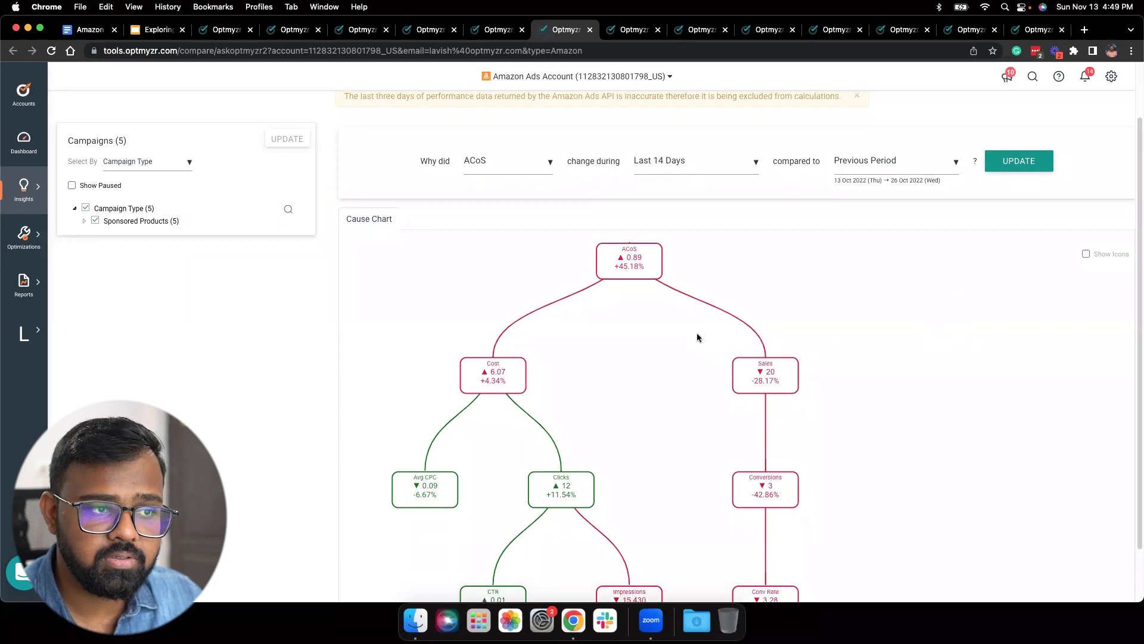
{"action": "scroll", "coordinate": [691, 328], "scroll_direction": "down", "scroll_amount": 1}
{"action": "scroll", "coordinate": [657, 281], "scroll_direction": "down", "scroll_amount": 2}
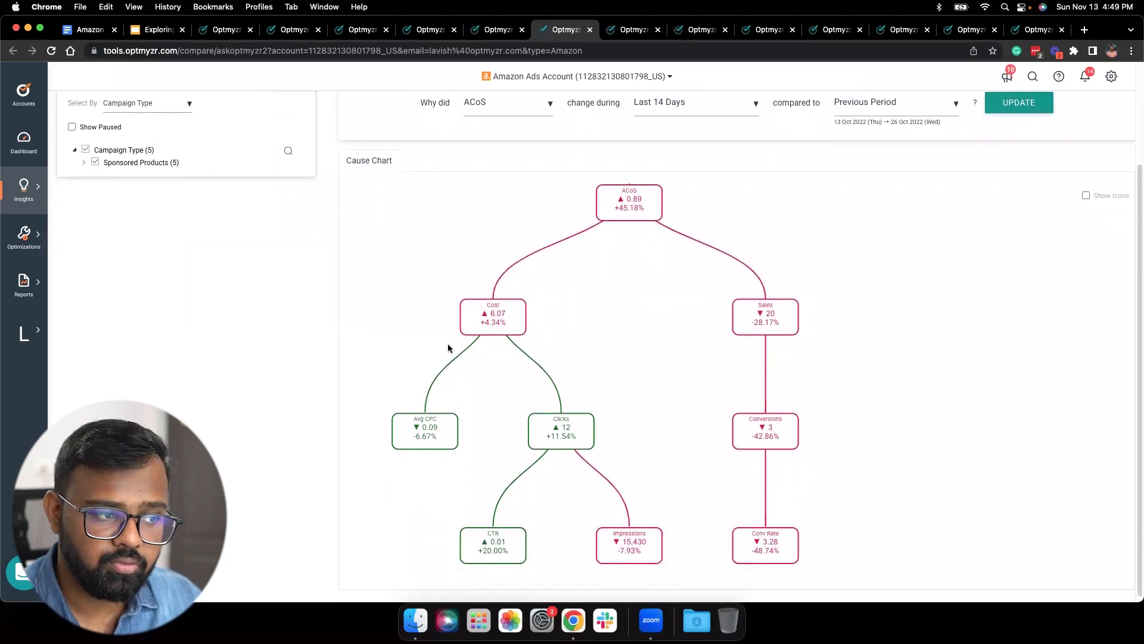
{"action": "scroll", "coordinate": [477, 343], "scroll_direction": "down", "scroll_amount": 1}
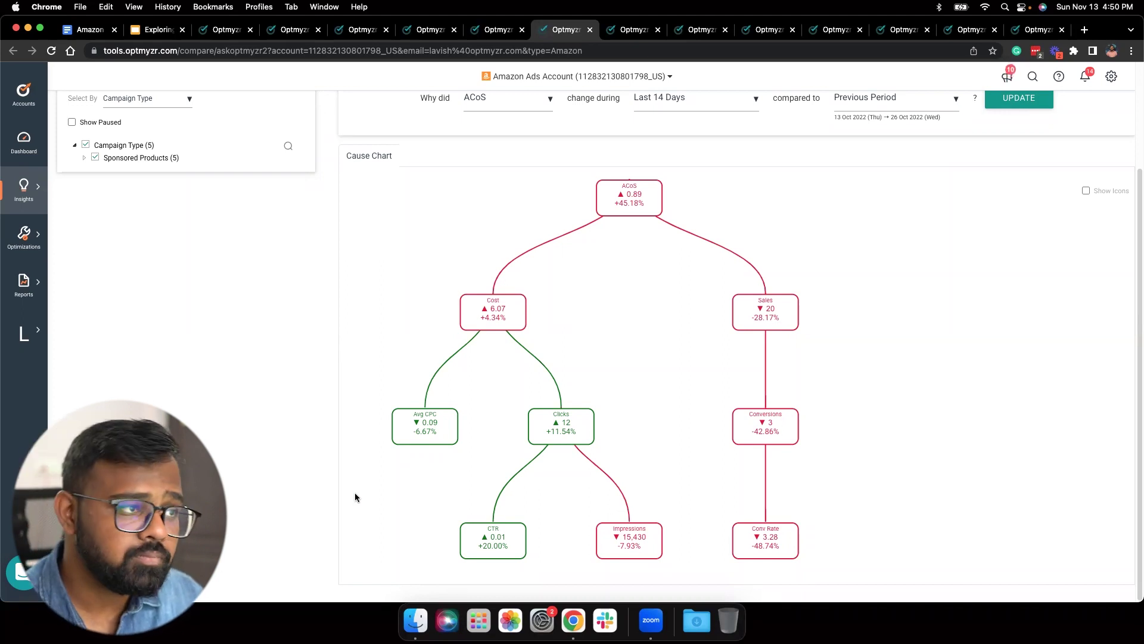
Locate Performance Comparison among the Insights tools and switch to its already open page
{"action": "scroll", "coordinate": [356, 494], "scroll_direction": "up", "scroll_amount": 3}
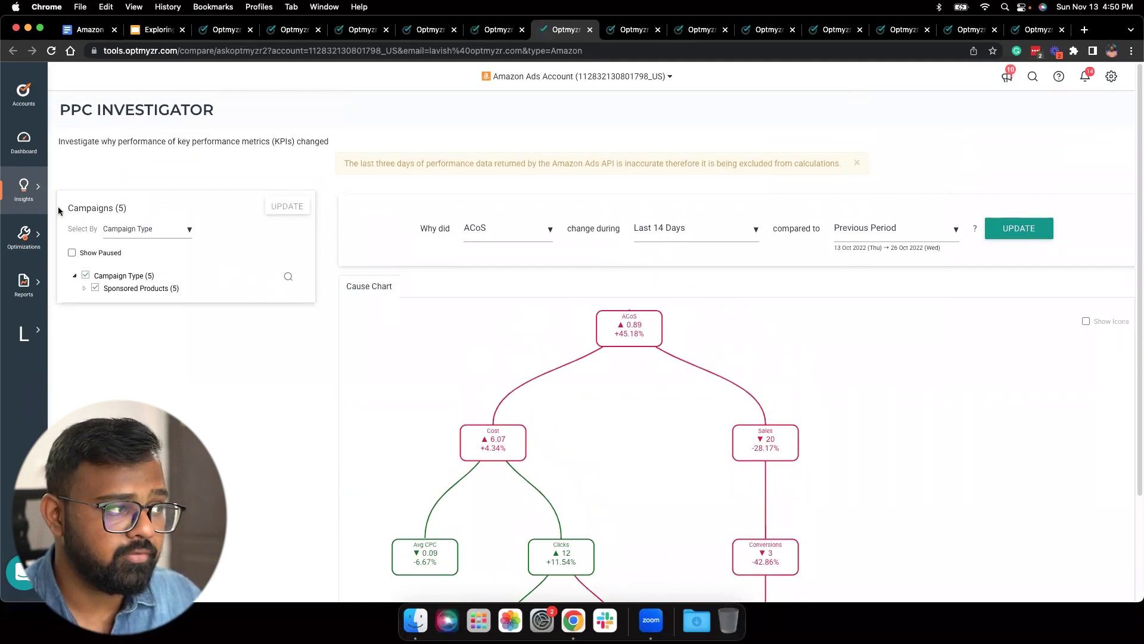
{"action": "left_click", "coordinate": [31, 201]}
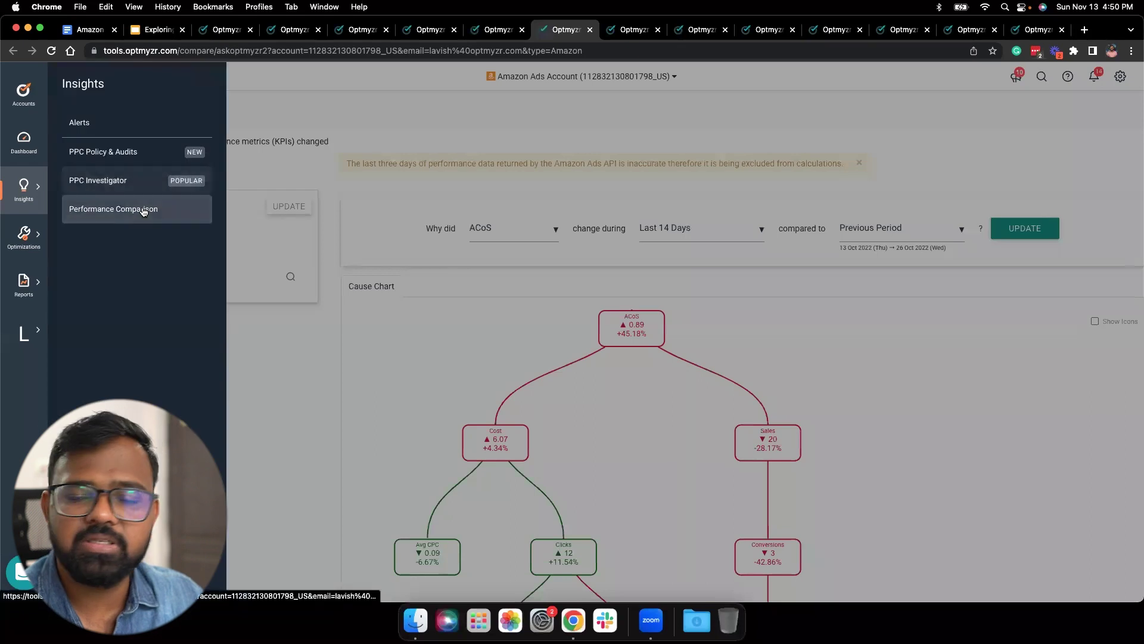
{"action": "left_click", "coordinate": [571, 131]}
{"action": "left_click", "coordinate": [631, 31]}
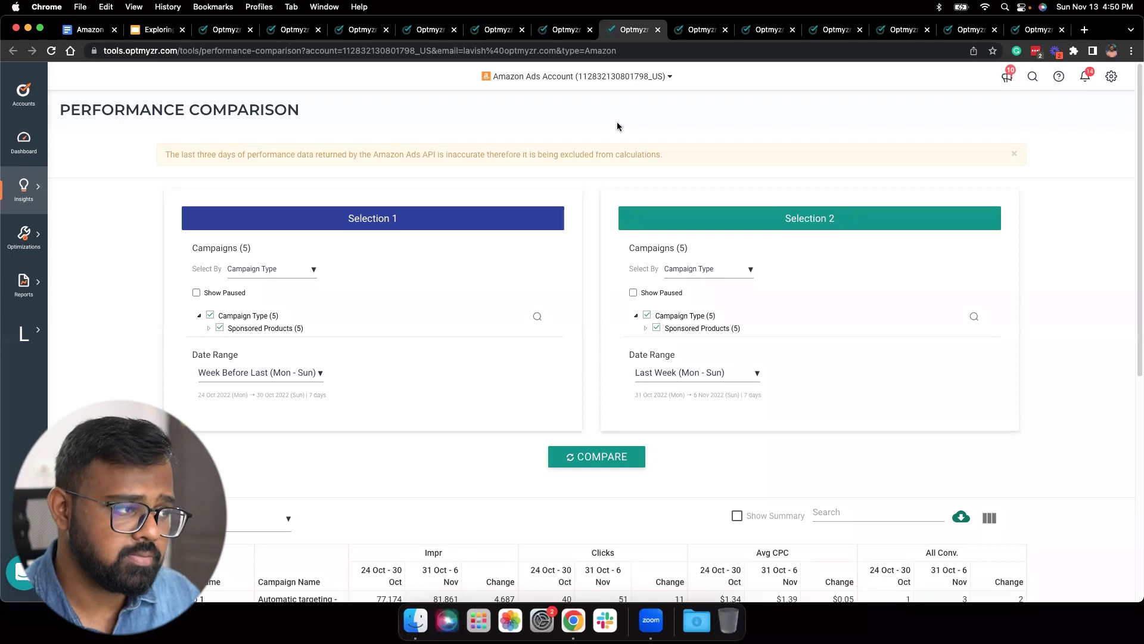
Set the campaign grouping to None for both Selection 1 and Selection 2 of the performance comparison
{"action": "scroll", "coordinate": [503, 251], "scroll_direction": "down", "scroll_amount": 1}
{"action": "left_click", "coordinate": [265, 249]}
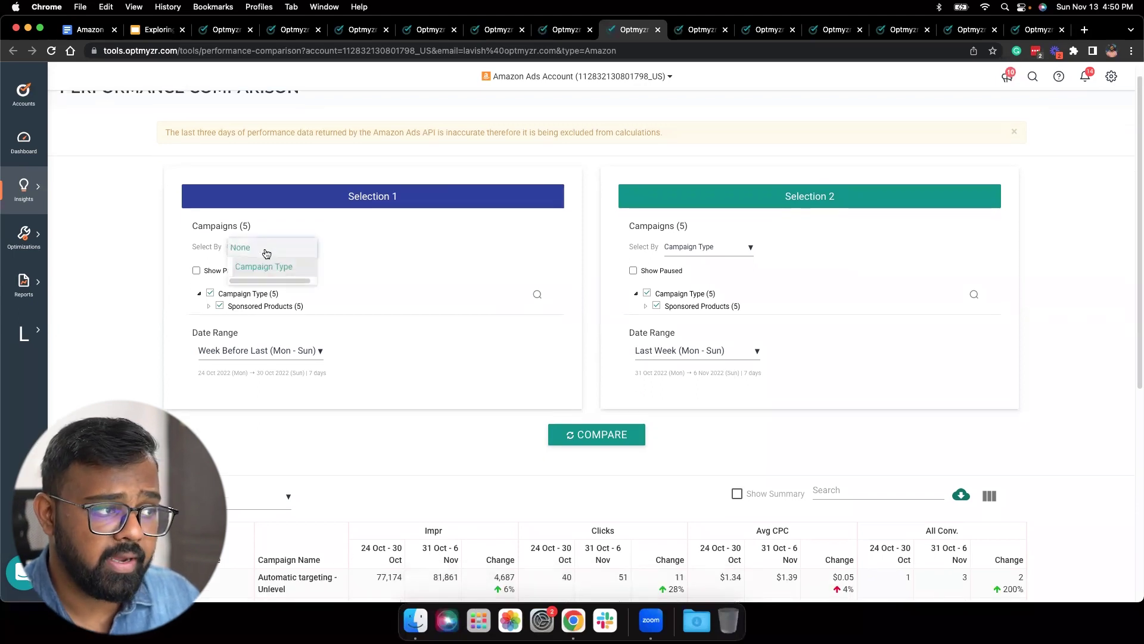
{"action": "left_click", "coordinate": [276, 248]}
{"action": "left_click", "coordinate": [734, 253]}
{"action": "left_click", "coordinate": [718, 249]}
Group Selection 1's campaigns by Campaign Type and return the grouping to None
{"action": "left_click", "coordinate": [286, 251]}
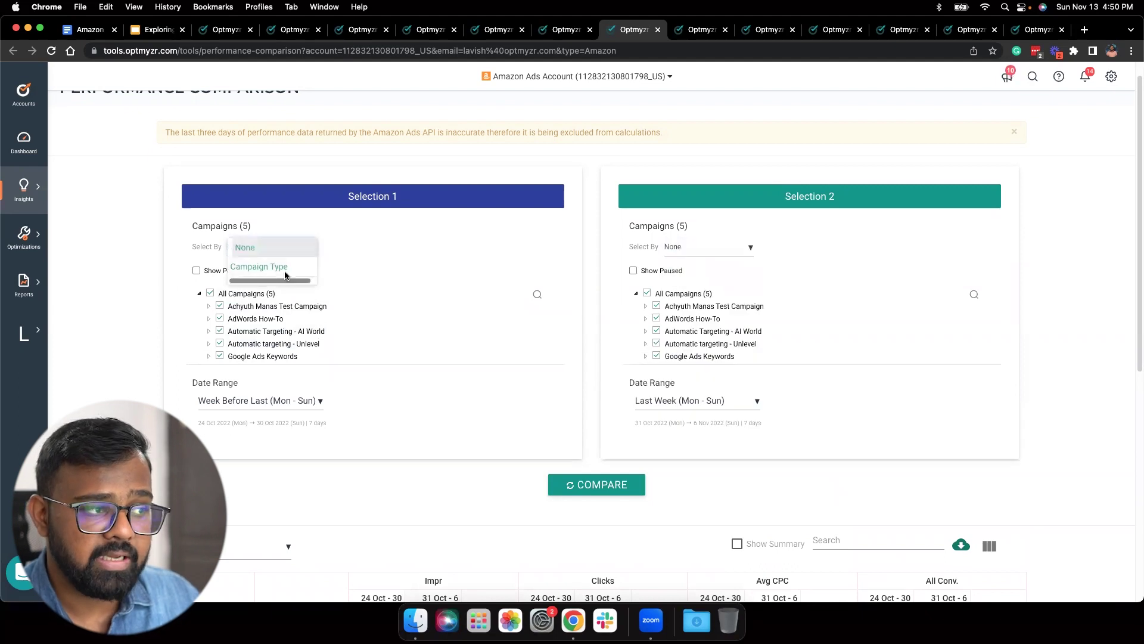
{"action": "left_click", "coordinate": [287, 268]}
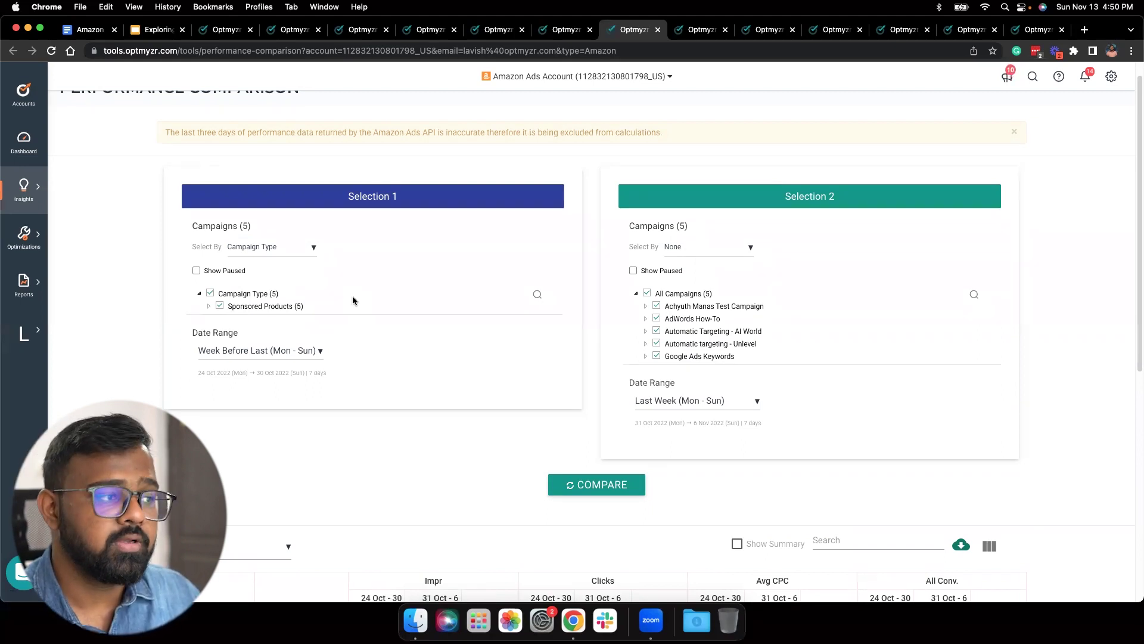
{"action": "left_click", "coordinate": [292, 247]}
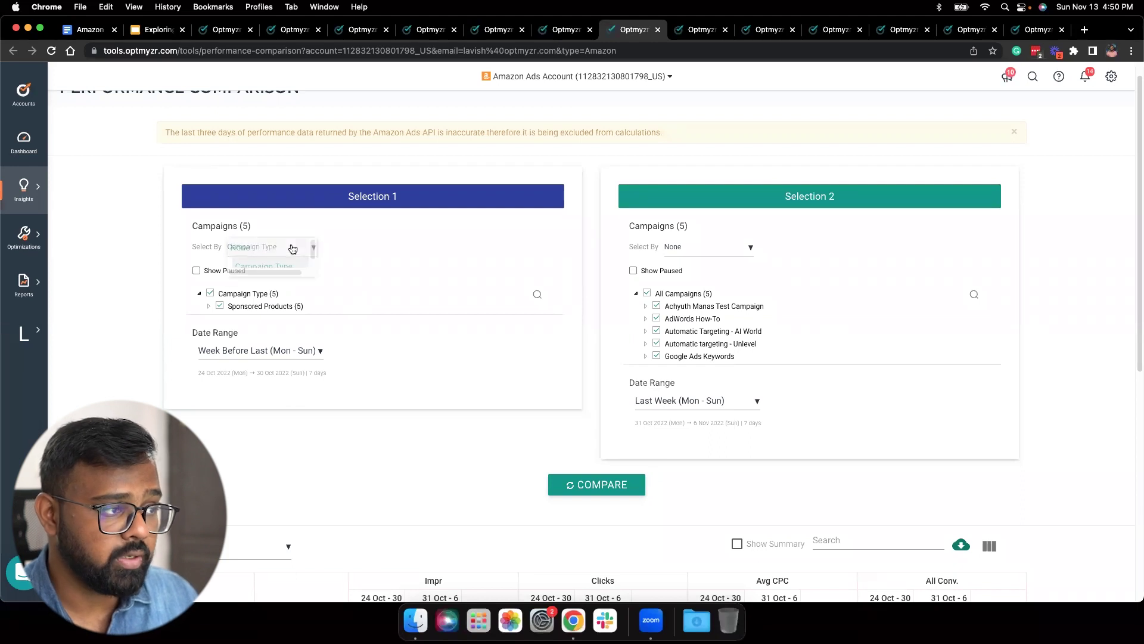
{"action": "left_click", "coordinate": [267, 250]}
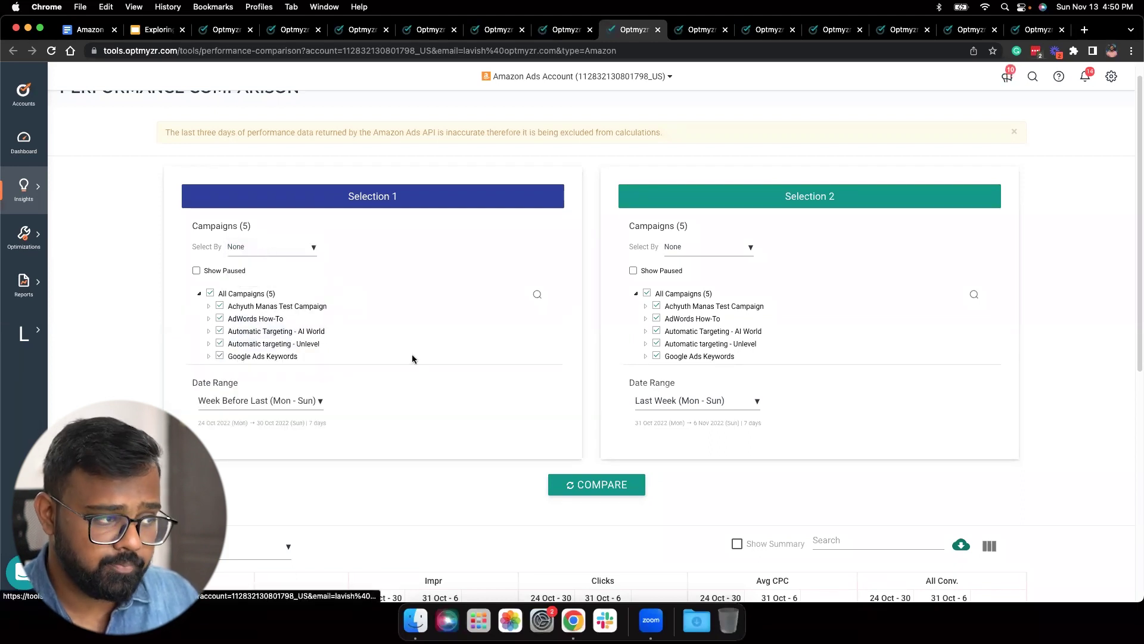
Replace the All Conv. column with Conv Rate in the performance comparison table
{"action": "scroll", "coordinate": [375, 345], "scroll_direction": "down", "scroll_amount": 1}
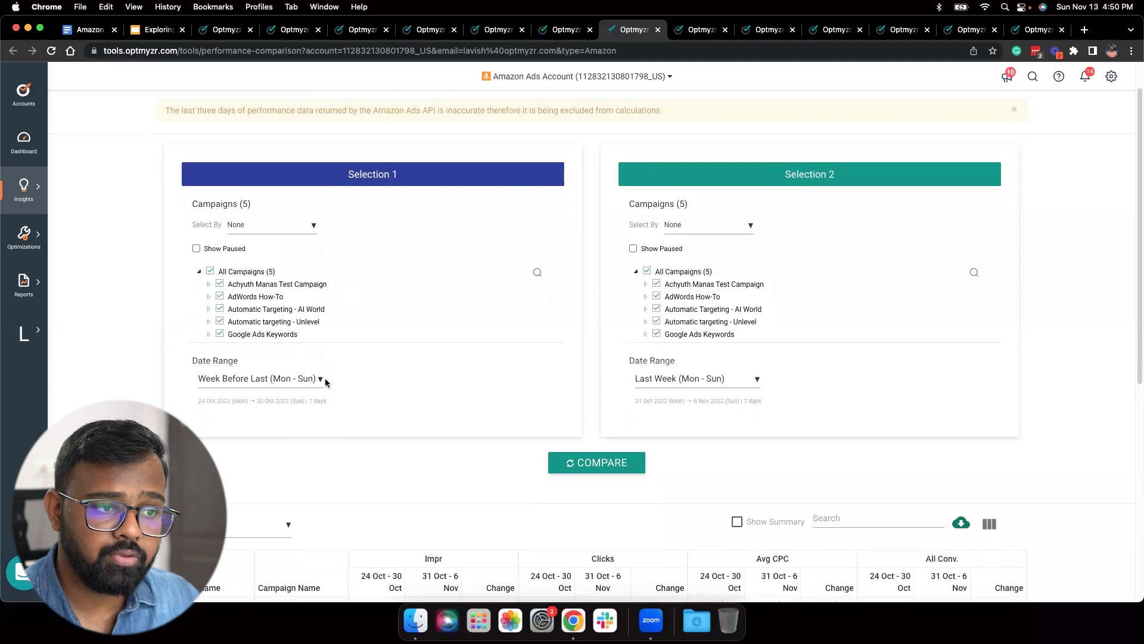
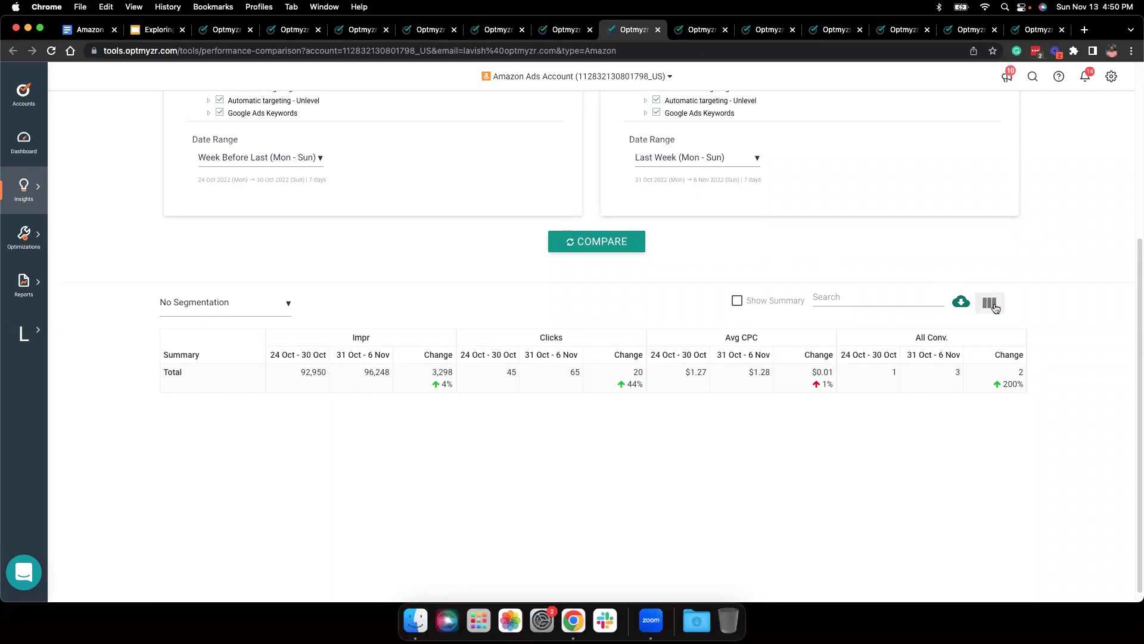
{"action": "left_click", "coordinate": [994, 306]}
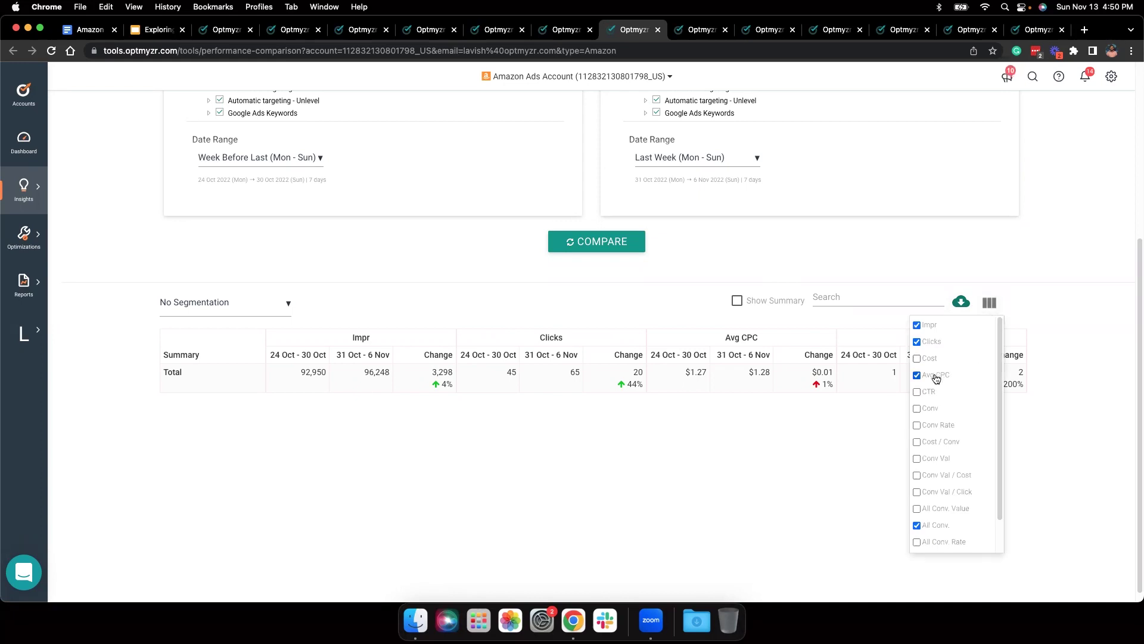
{"action": "left_click", "coordinate": [926, 527]}
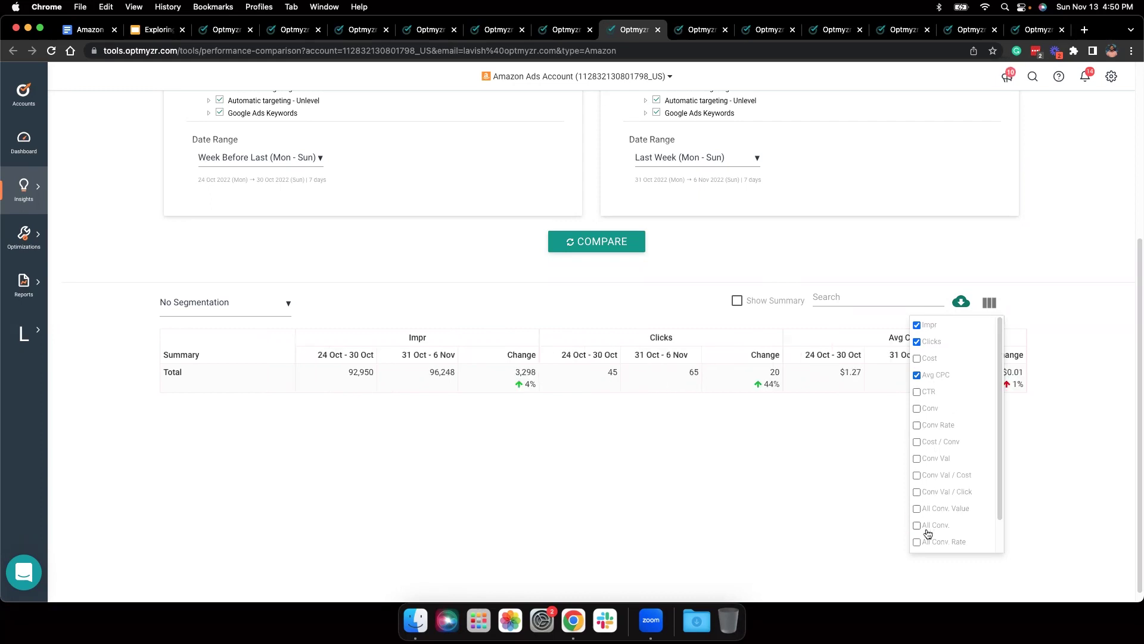
{"action": "left_click", "coordinate": [933, 426]}
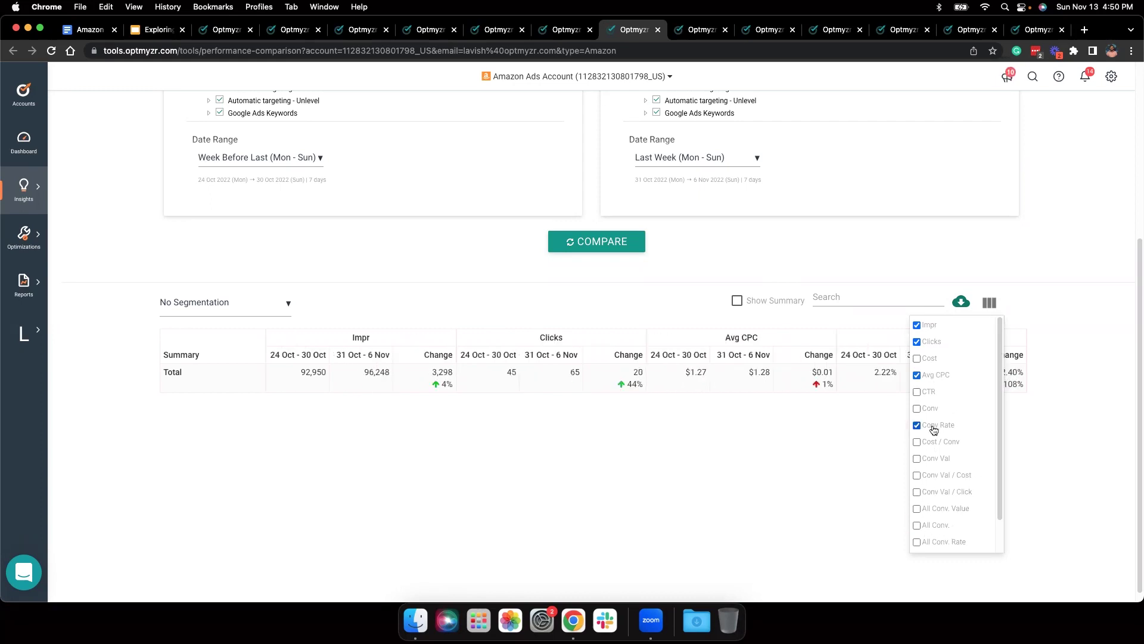
{"action": "left_click", "coordinate": [809, 460]}
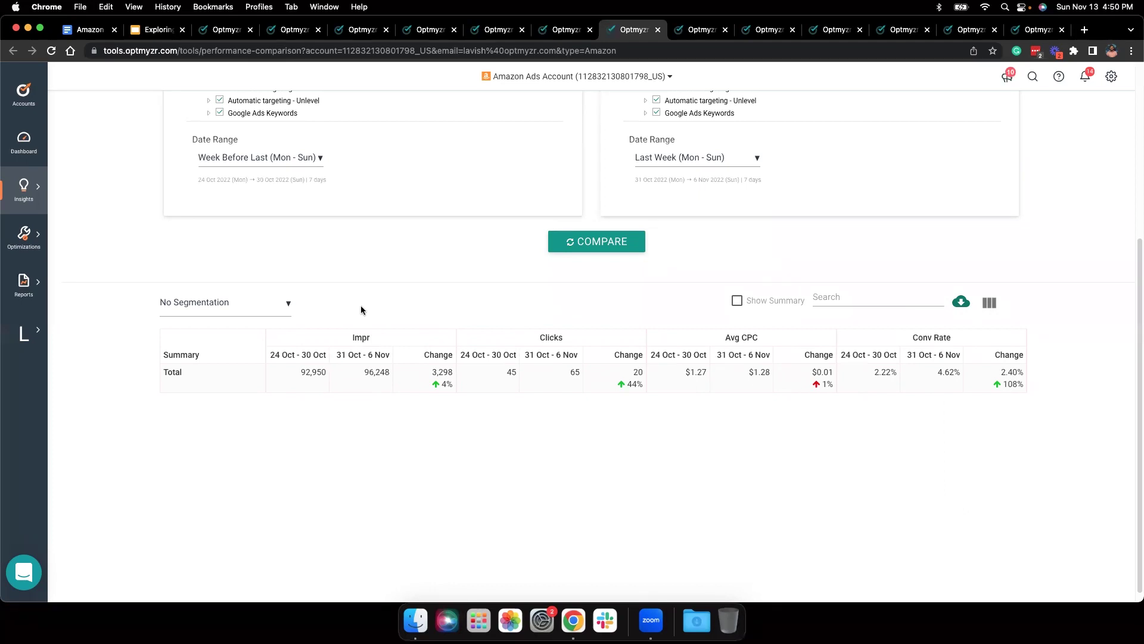
Segment the performance comparison table by Campaign, and switch the segmentation to Ad group
{"action": "left_click", "coordinate": [248, 309]}
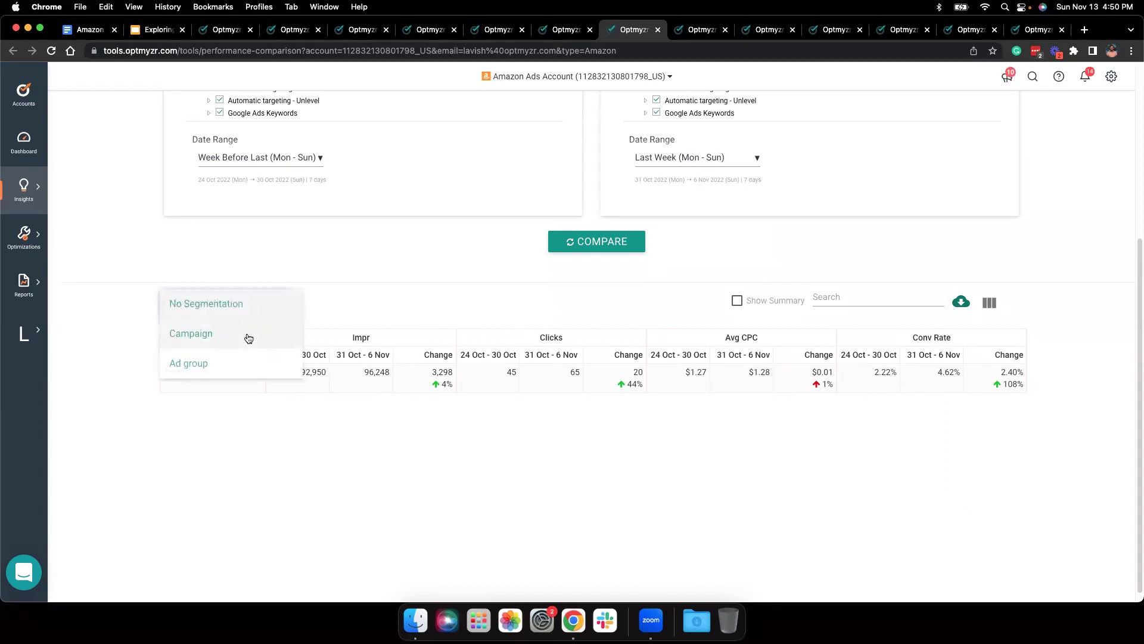
{"action": "left_click", "coordinate": [256, 335]}
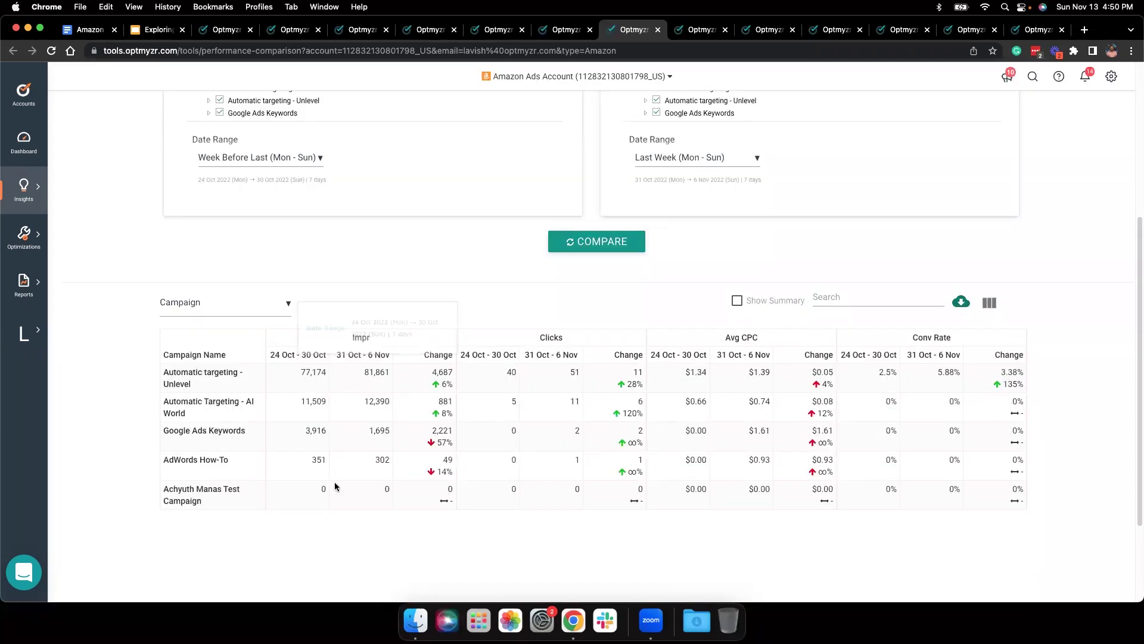
{"action": "left_click", "coordinate": [230, 307]}
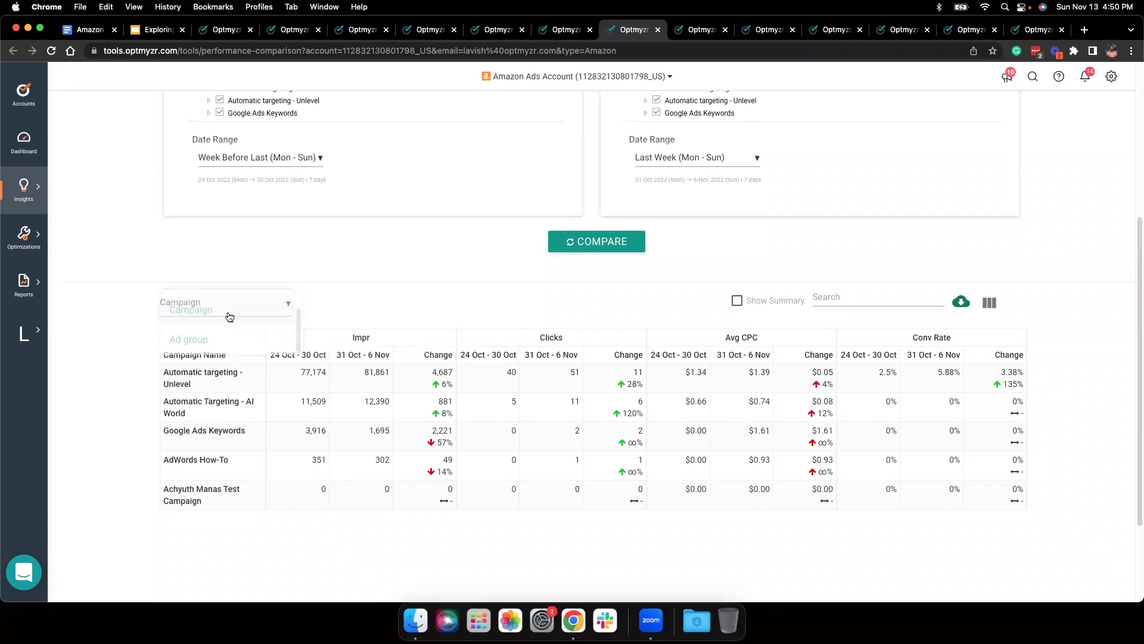
{"action": "left_click", "coordinate": [225, 366]}
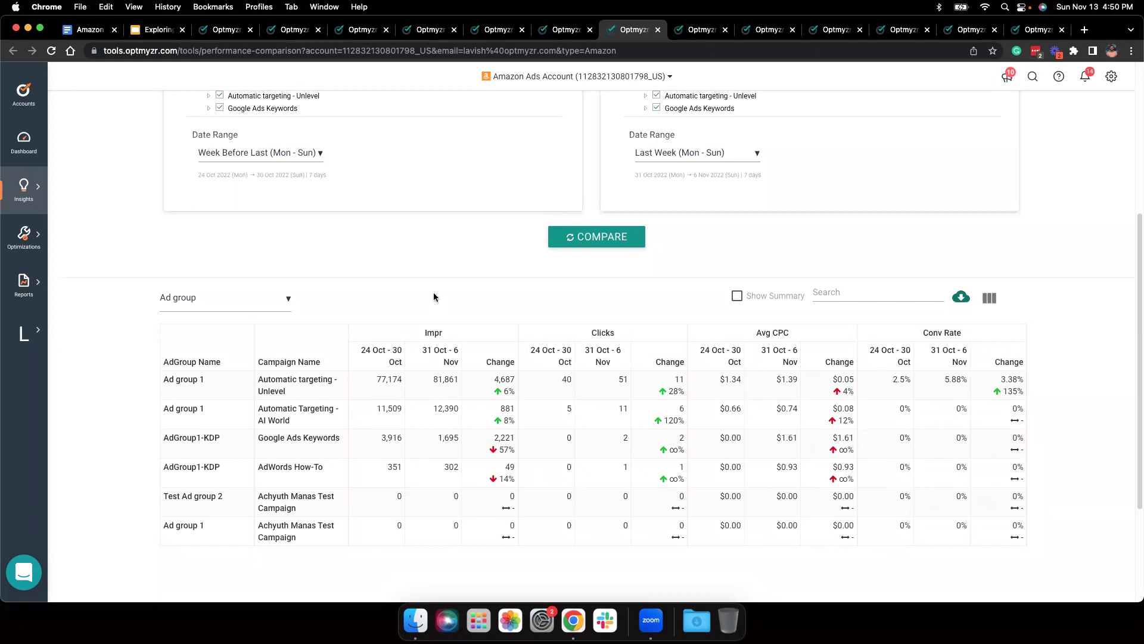
Look through the metric columns available for the performance comparison table and close the column list
{"action": "left_click", "coordinate": [989, 297]}
{"action": "scroll", "coordinate": [1000, 398], "scroll_direction": "down", "scroll_amount": 2}
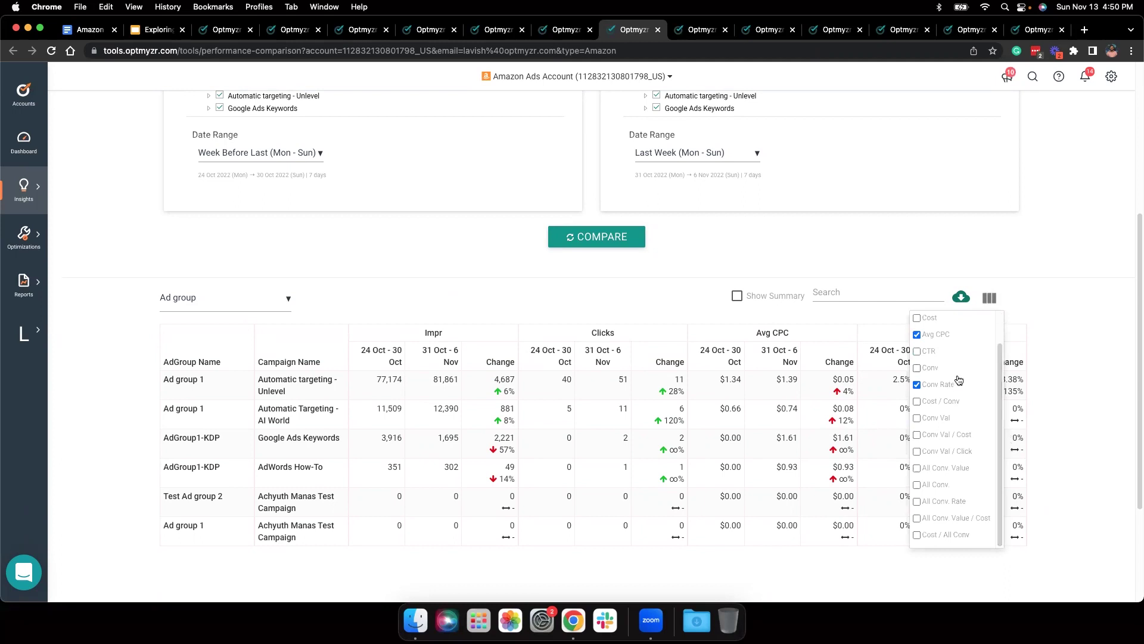
{"action": "left_click", "coordinate": [875, 265]}
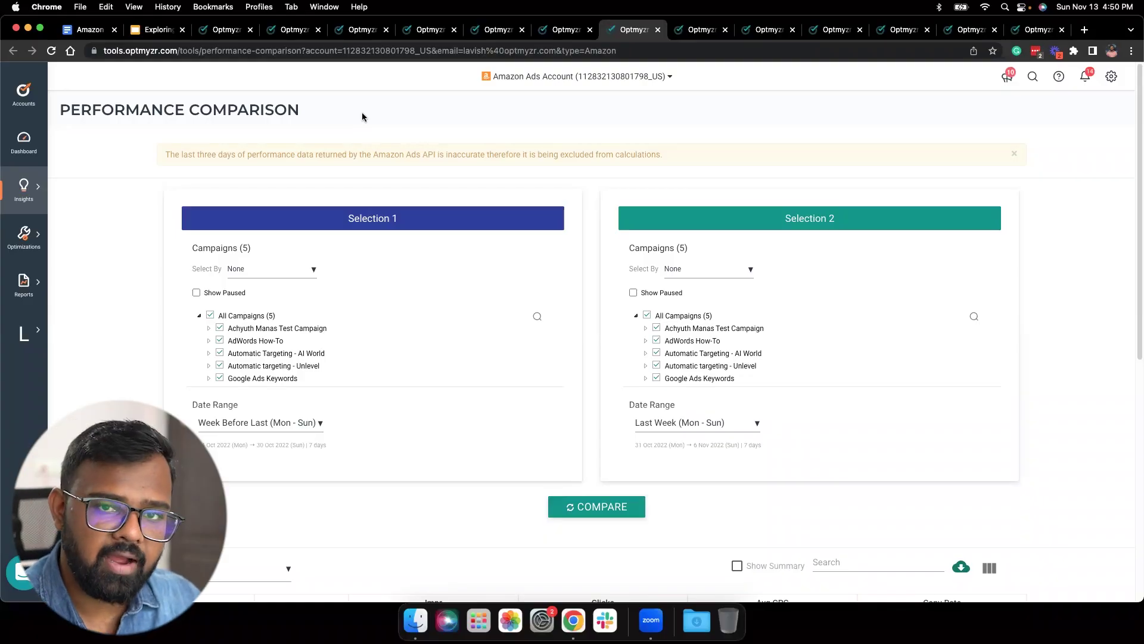
Locate Suggested Bids among the manual bidding optimizations and switch to its already open page
{"action": "left_click", "coordinate": [27, 238]}
{"action": "left_click", "coordinate": [119, 124]}
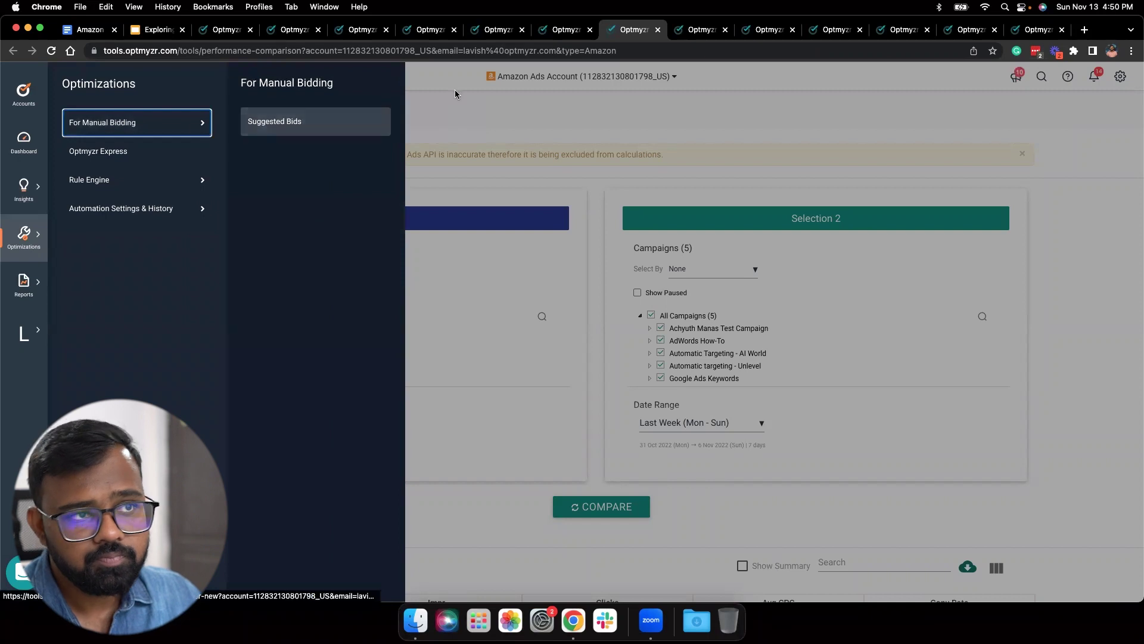
{"action": "left_click", "coordinate": [683, 33]}
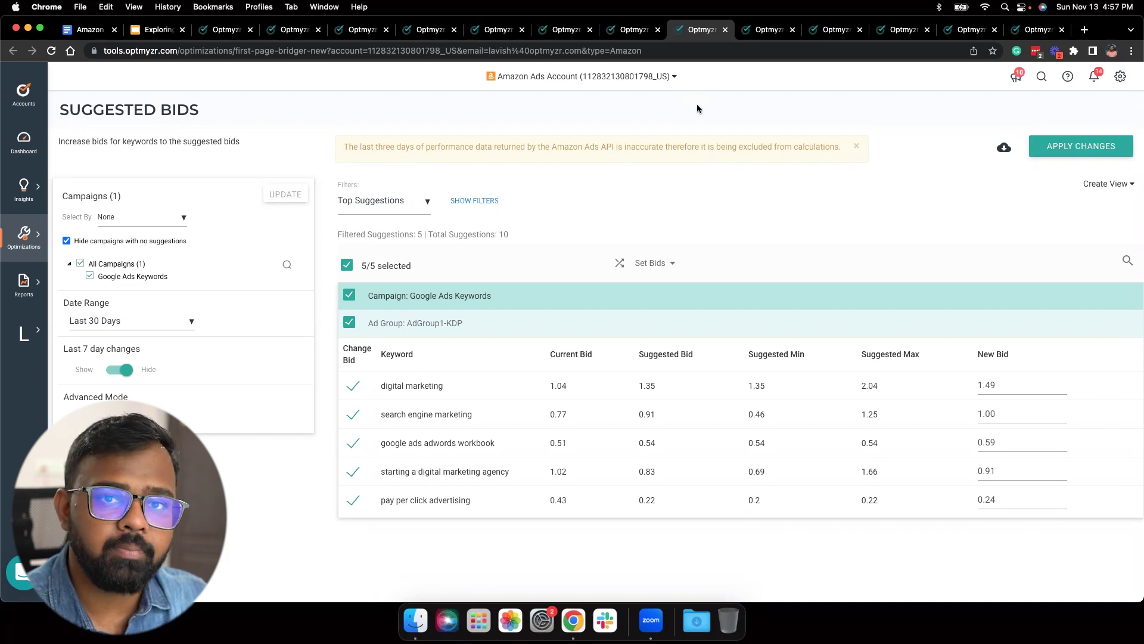
Try a bulk bid of Suggested Bid plus 20% for the selected keywords without updating, and show the suggestion filters
{"action": "left_click", "coordinate": [658, 266]}
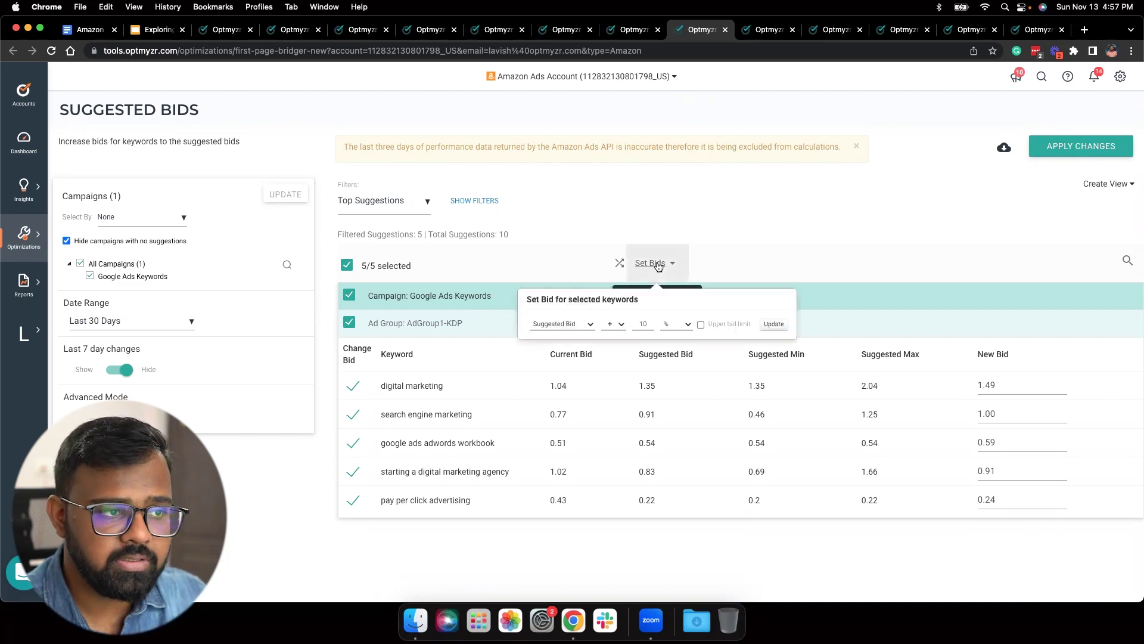
{"action": "left_click", "coordinate": [652, 324]}
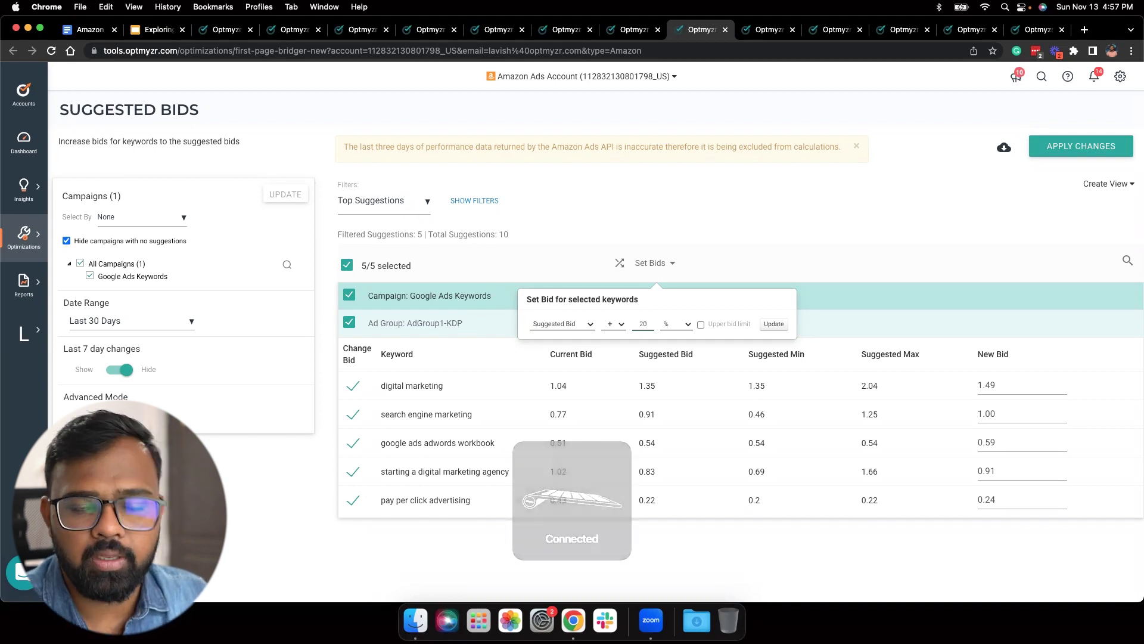
{"action": "type", "text": "0"}
{"action": "left_click", "coordinate": [663, 207]}
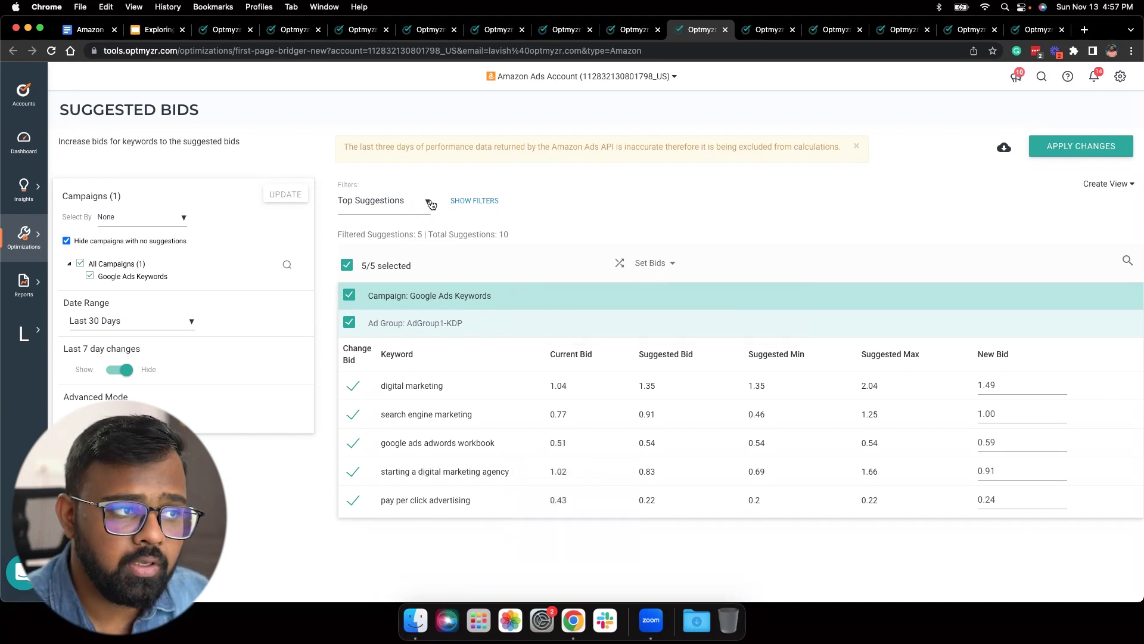
{"action": "left_click", "coordinate": [457, 204]}
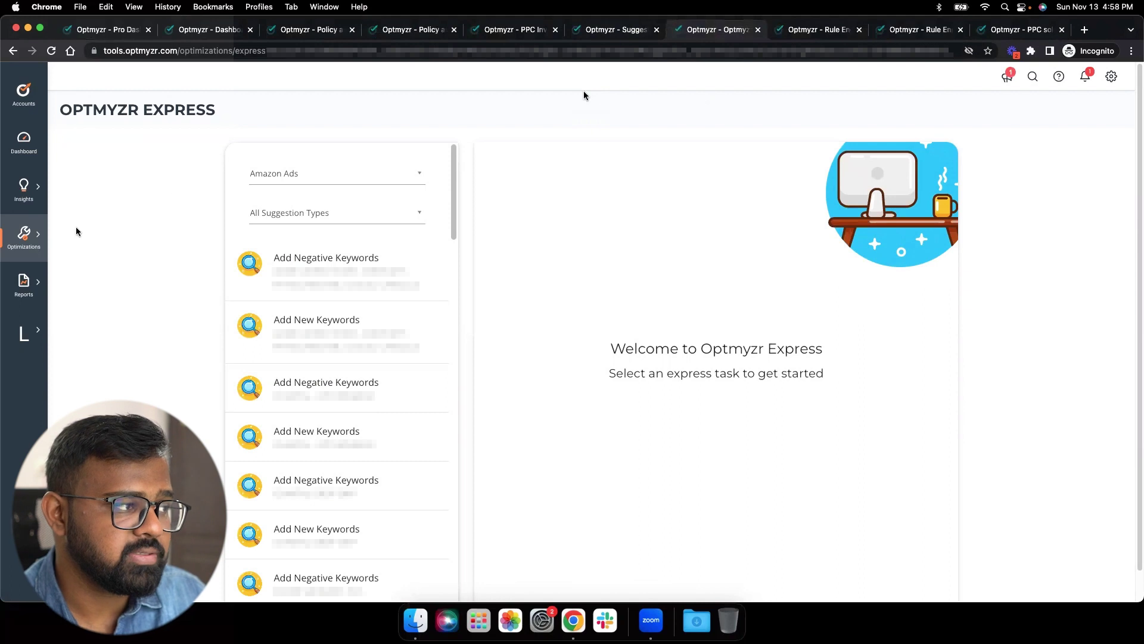
Check the account choices for filtering Optmyzr Express suggestions, keeping Amazon Ads selected
{"action": "left_click", "coordinate": [43, 228]}
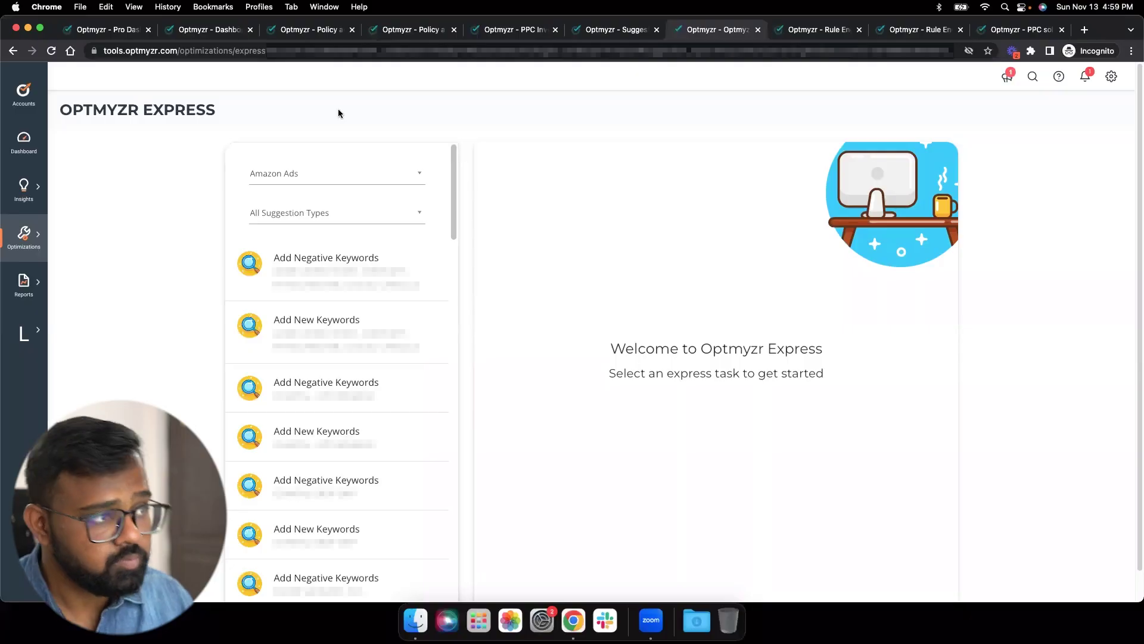
{"action": "left_click", "coordinate": [329, 176]}
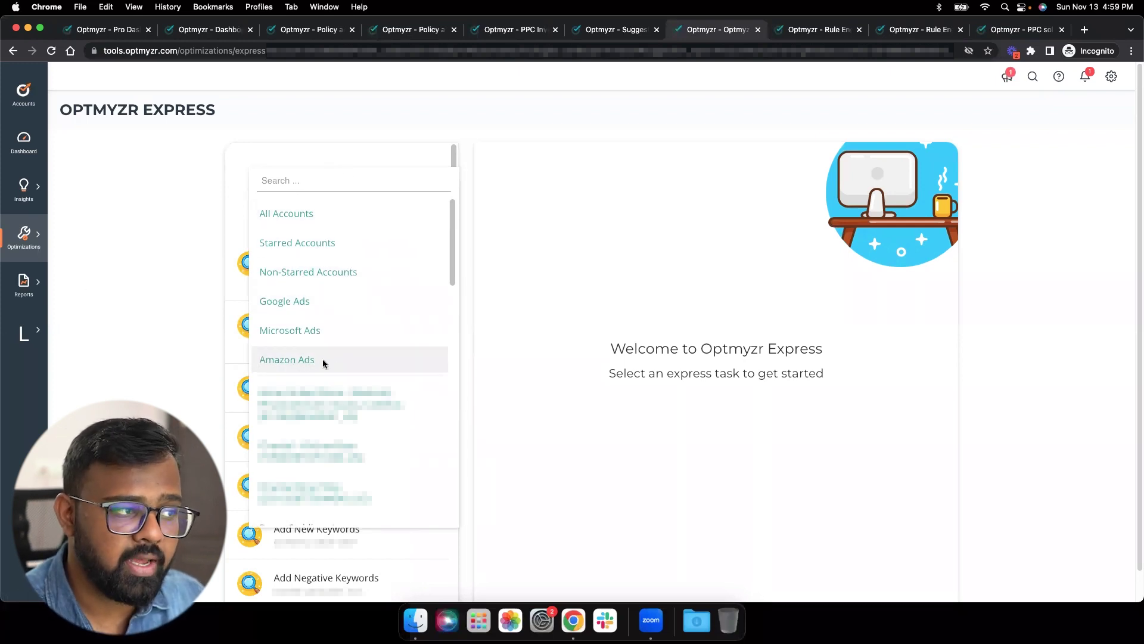
{"action": "left_click", "coordinate": [90, 285]}
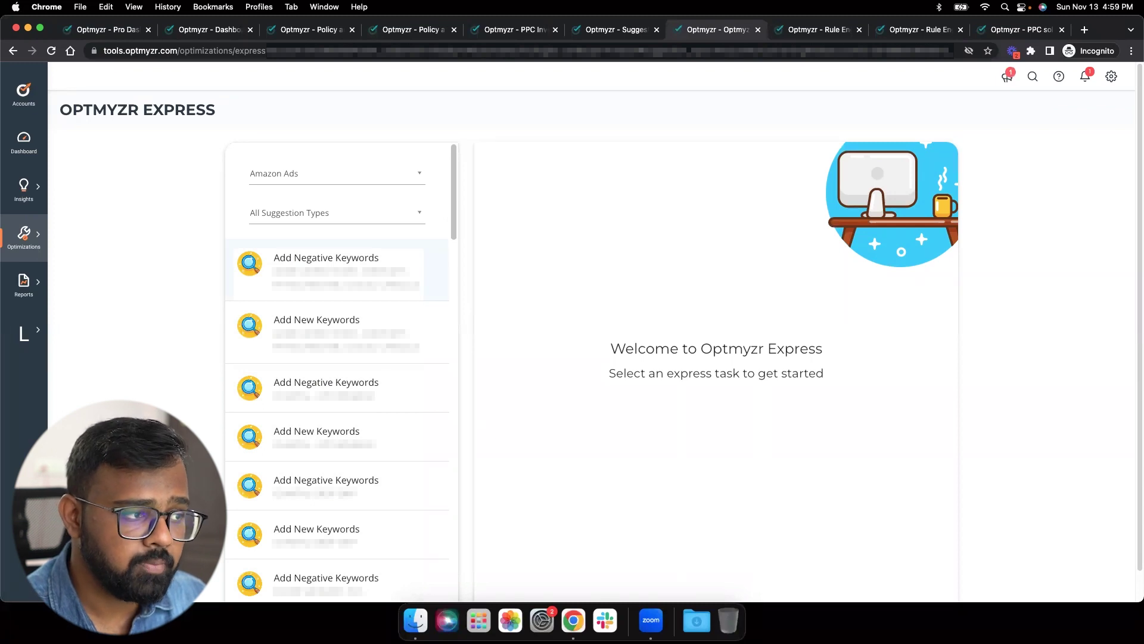
Examine an Add New Keywords suggestion's explanation and match type options, and review a Pause Non Converting Keywords suggestion
{"action": "left_click", "coordinate": [357, 331]}
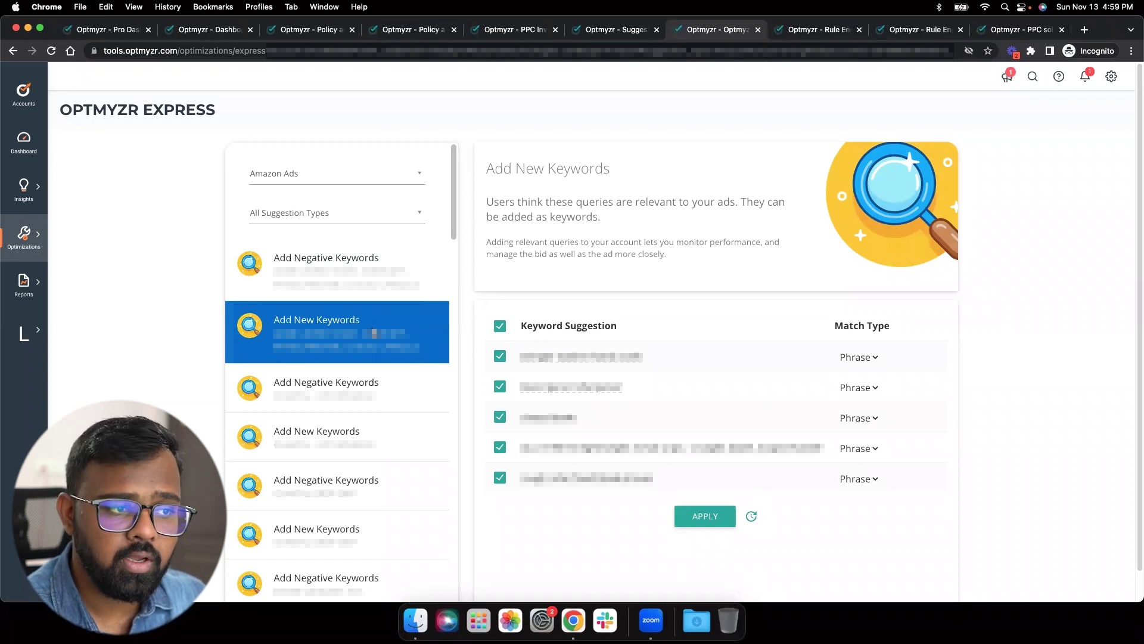
{"action": "mouse_move", "coordinate": [581, 356]}
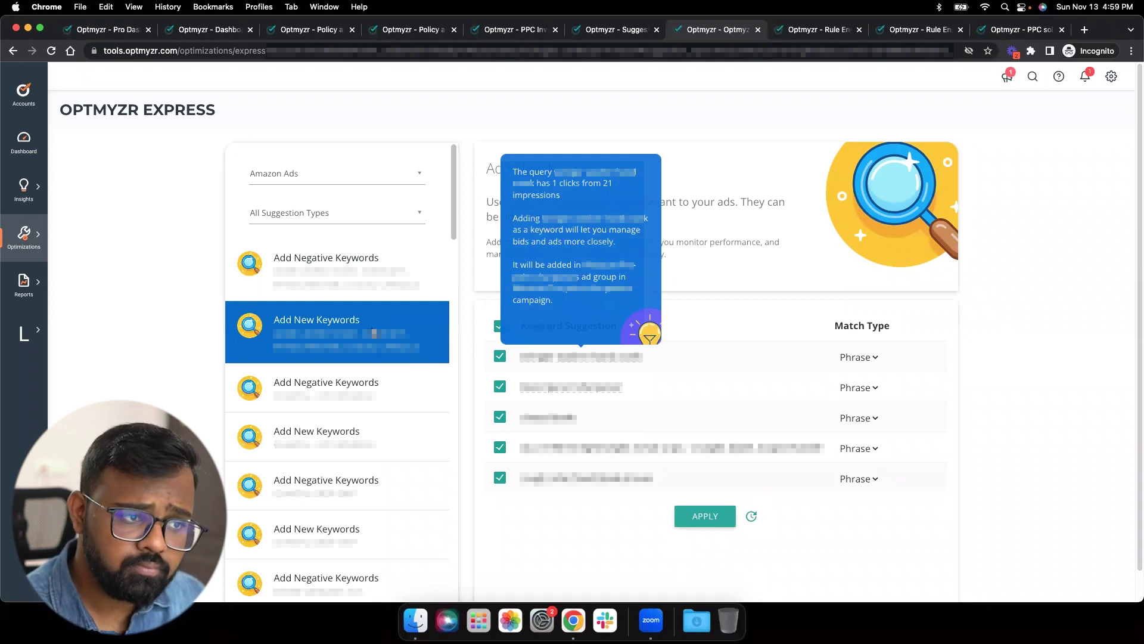
{"action": "left_click", "coordinate": [856, 358]}
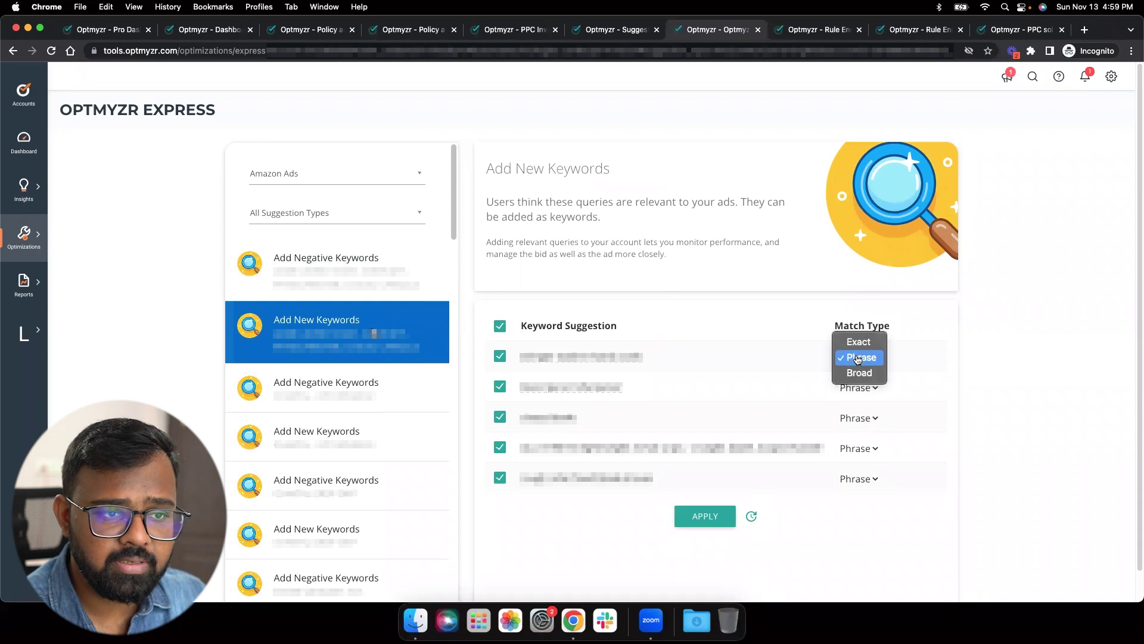
{"action": "left_click", "coordinate": [999, 367]}
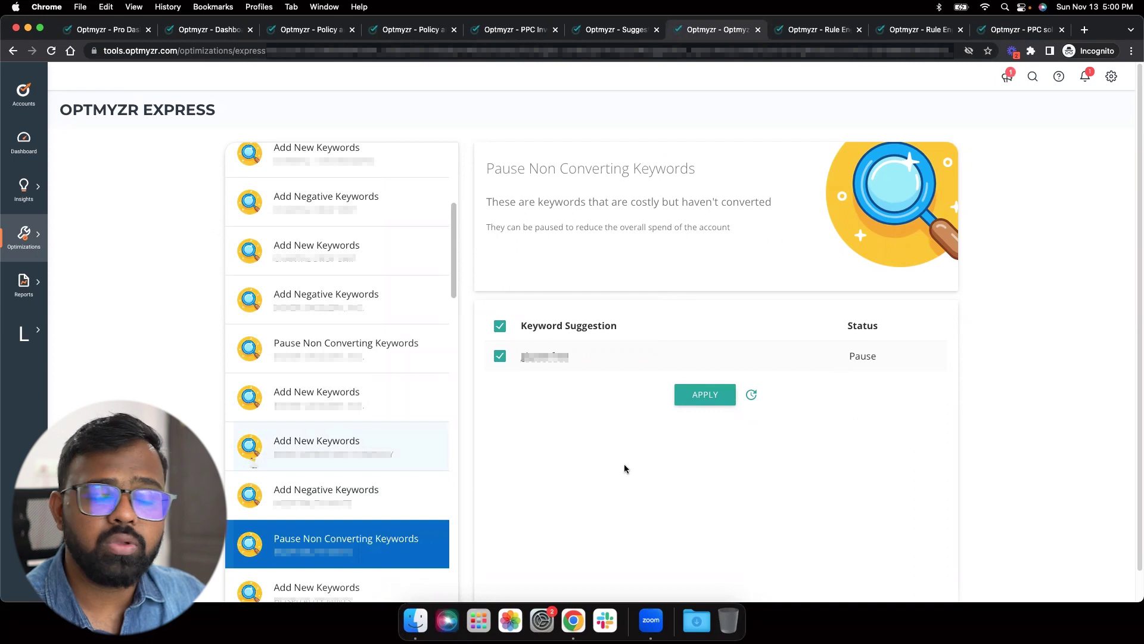
{"action": "mouse_move", "coordinate": [546, 356]}
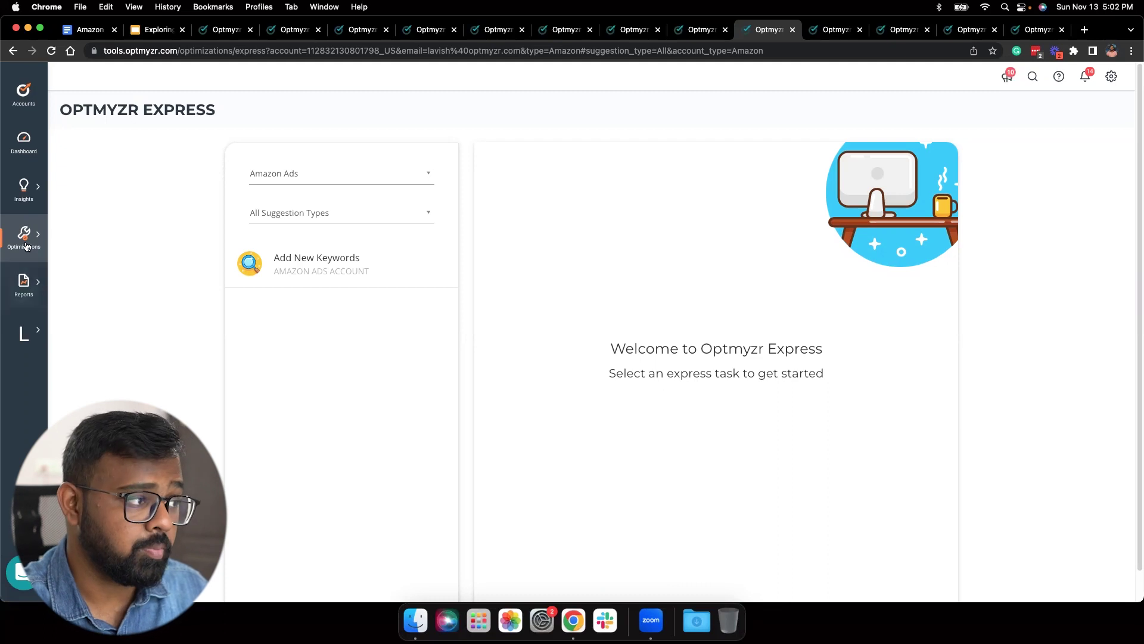
Open the Rule Engine's View & Create strategies page in a new browser tab and switch to it
{"action": "left_click", "coordinate": [25, 246]}
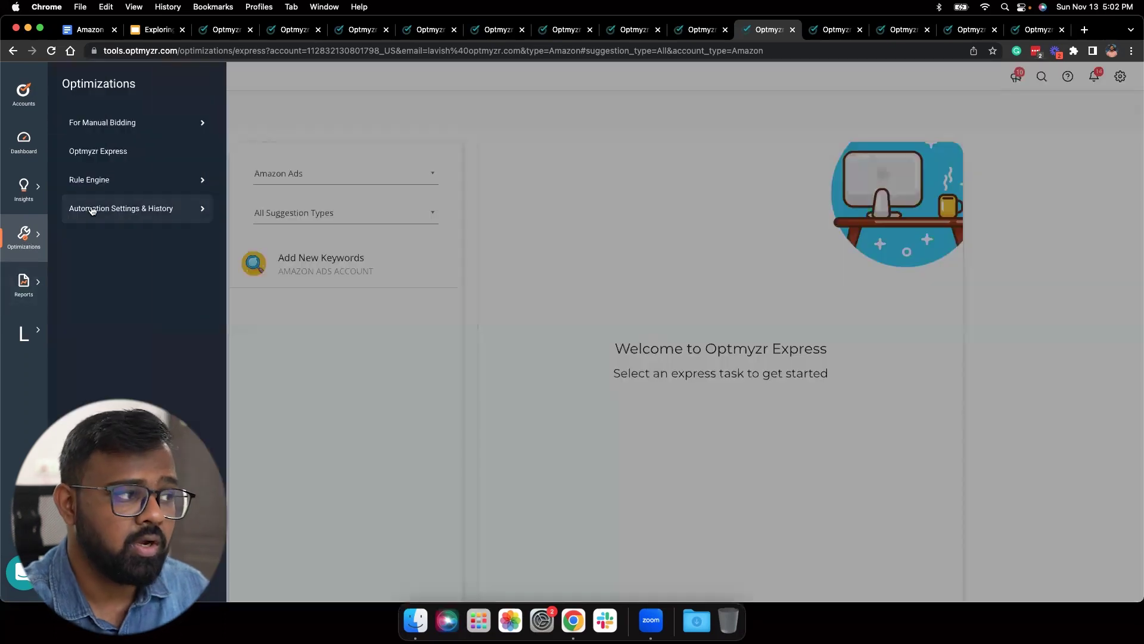
{"action": "left_click", "coordinate": [171, 183]}
{"action": "right_click", "coordinate": [317, 132]}
{"action": "left_click", "coordinate": [471, 129]}
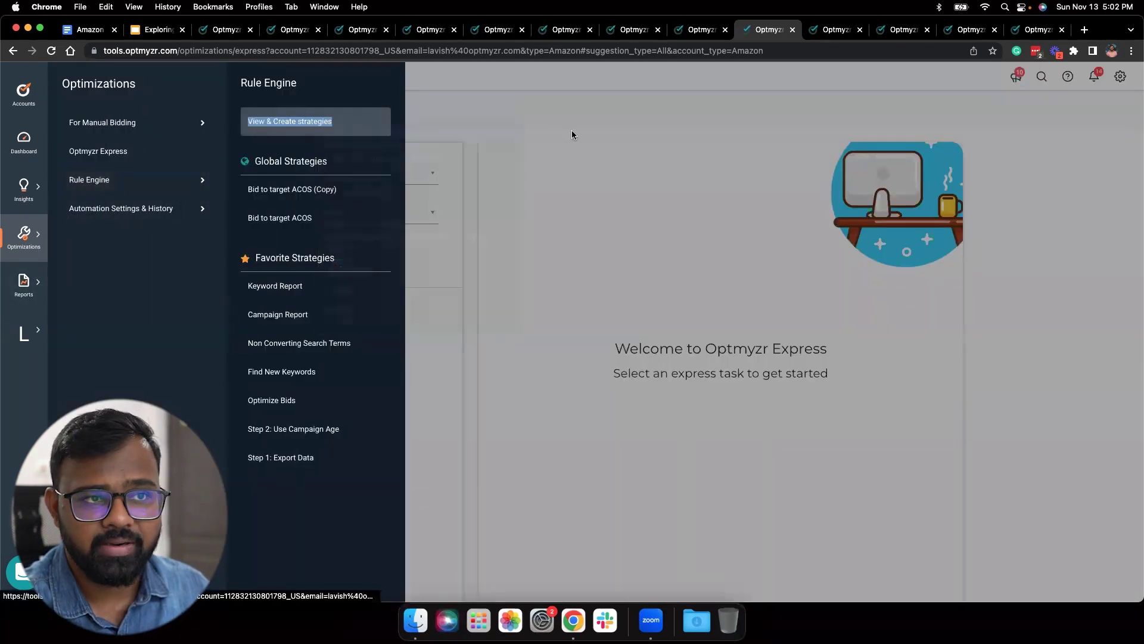
{"action": "left_click", "coordinate": [787, 33]}
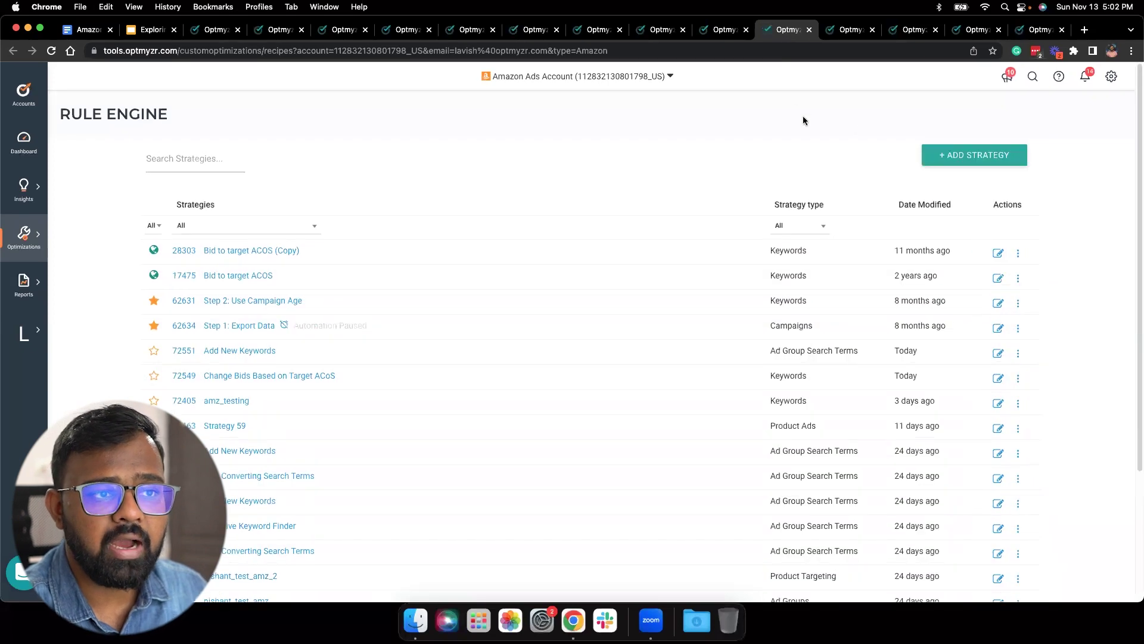
Start a new Rule Engine strategy based on an Optmyzr recommended strategy and continue to the goal selection
{"action": "left_click", "coordinate": [952, 156]}
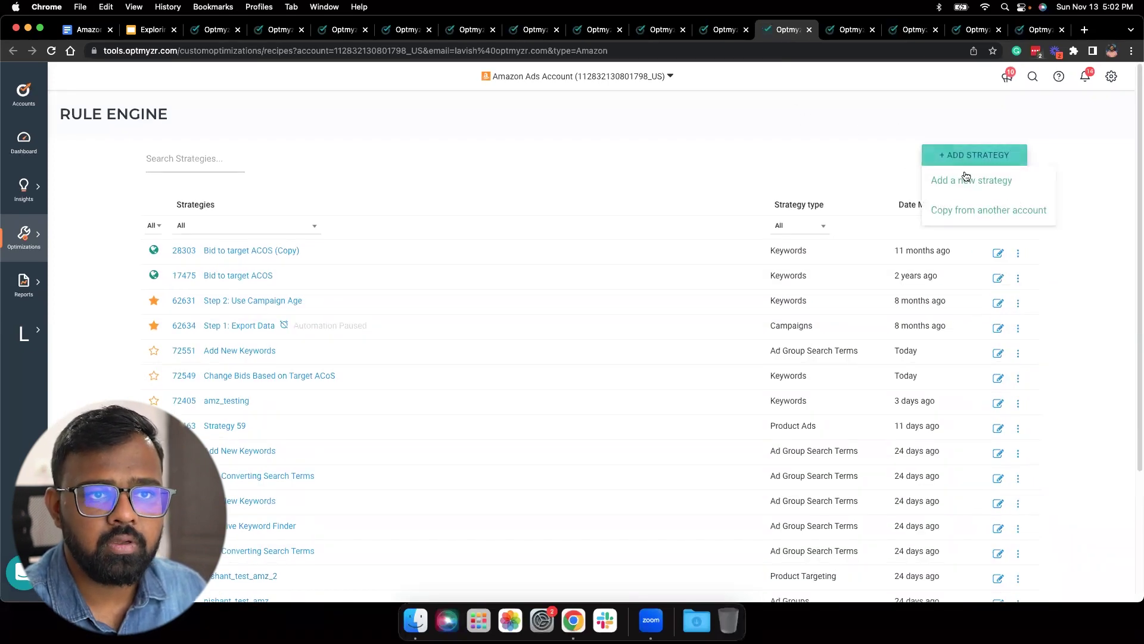
{"action": "left_click", "coordinate": [974, 181]}
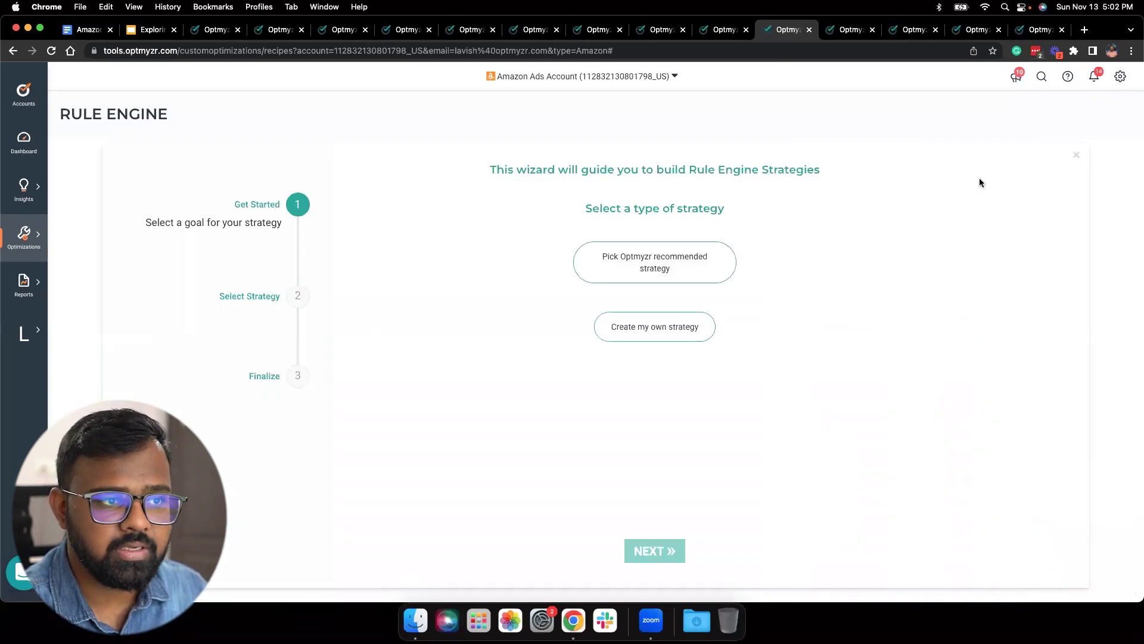
{"action": "left_click", "coordinate": [627, 258]}
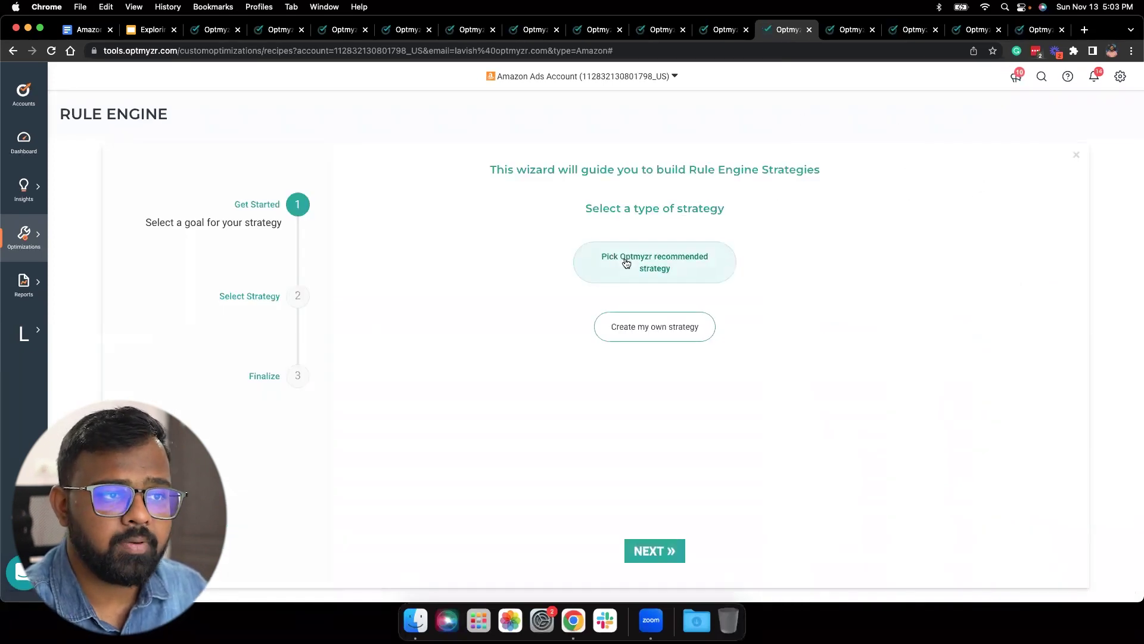
{"action": "left_click", "coordinate": [648, 326]}
{"action": "left_click", "coordinate": [677, 268]}
{"action": "left_click", "coordinate": [674, 546]}
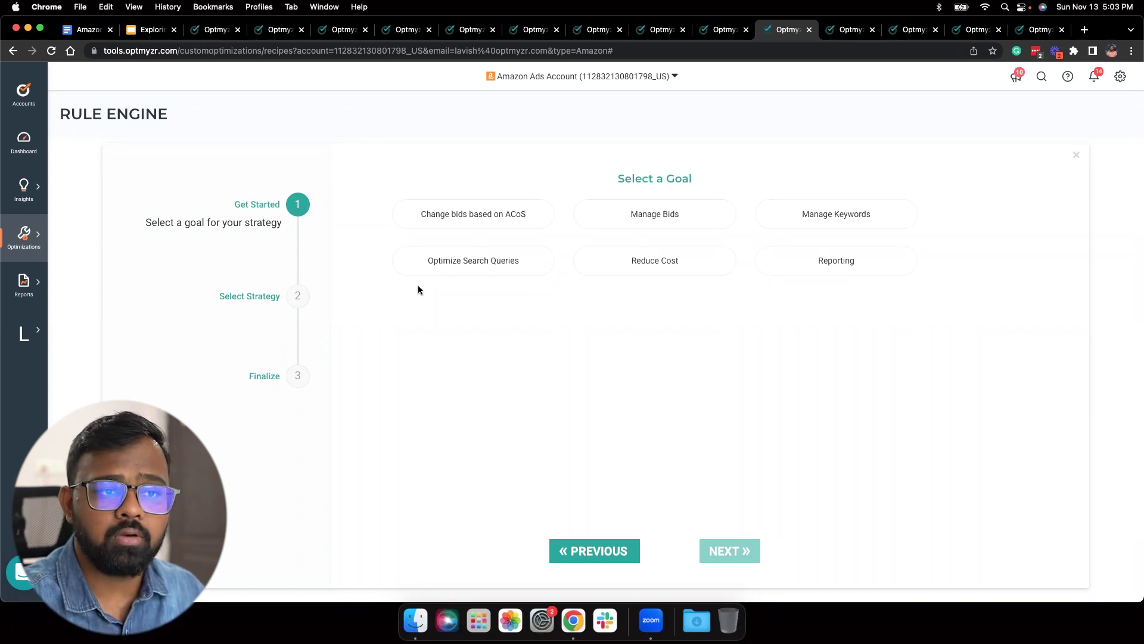
View the recommended strategies for the Reporting goal and return to the goal selection
{"action": "left_click", "coordinate": [743, 549]}
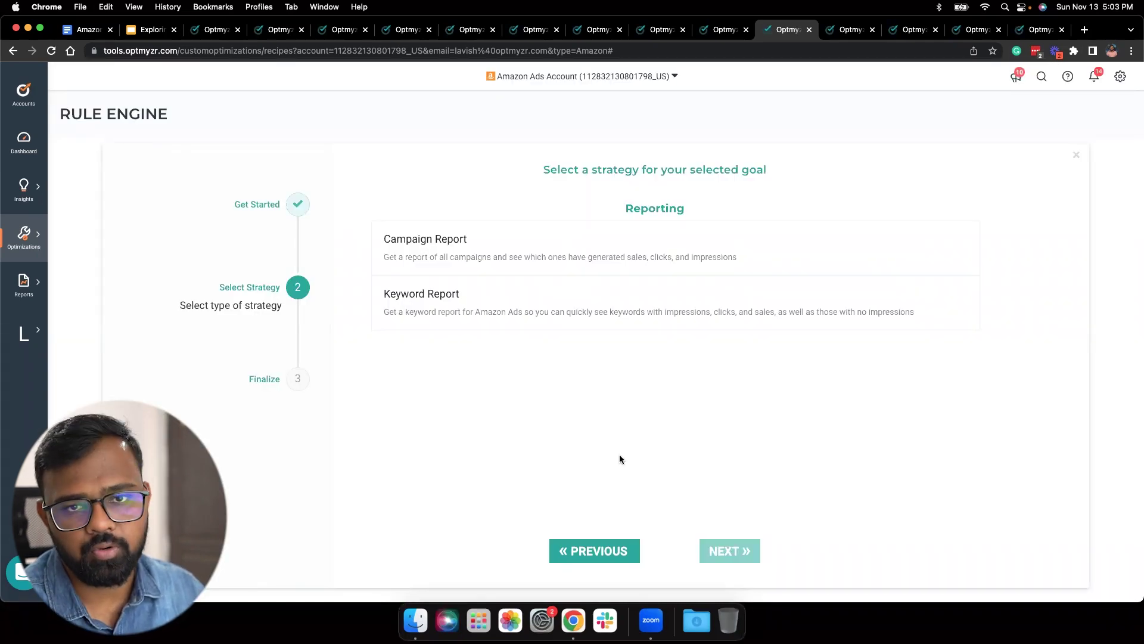
{"action": "left_click", "coordinate": [617, 549]}
Choose the Change bids based on ACoS goal with the Change Bids Based on Target ACoS strategy, and proceed with full control
{"action": "left_click", "coordinate": [500, 225]}
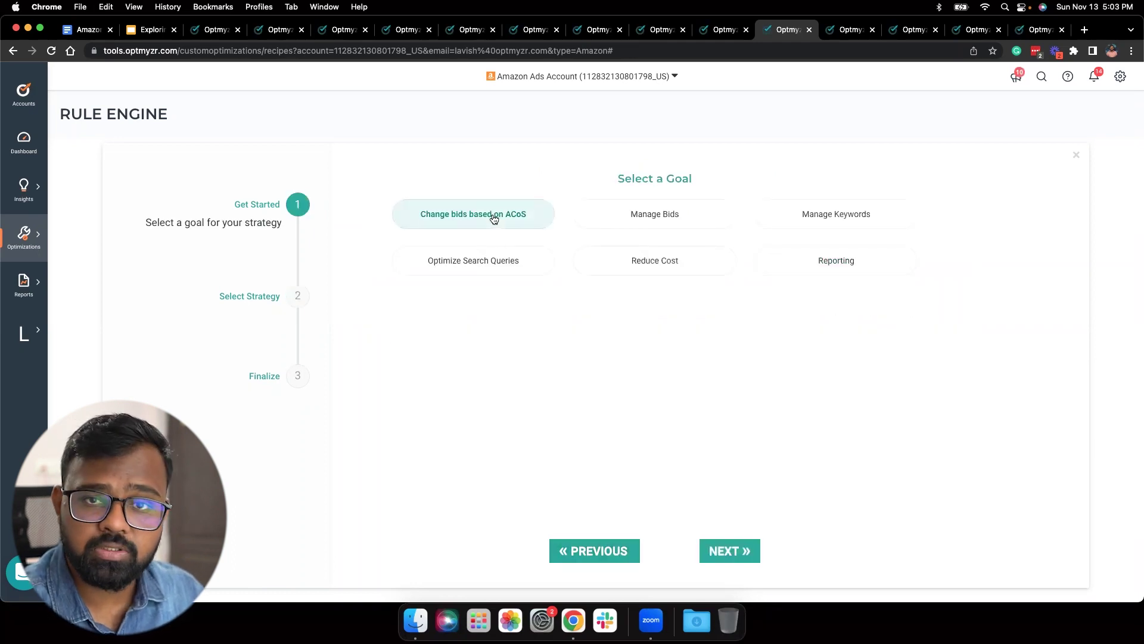
{"action": "left_click", "coordinate": [722, 549]}
{"action": "left_click", "coordinate": [448, 248]}
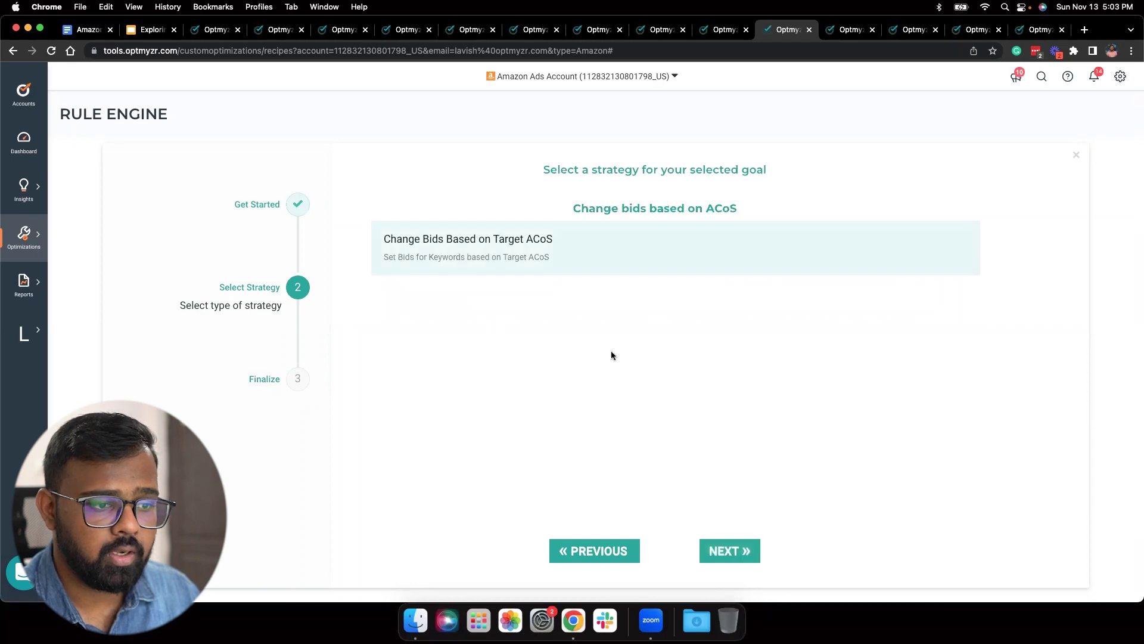
{"action": "left_click", "coordinate": [753, 549]}
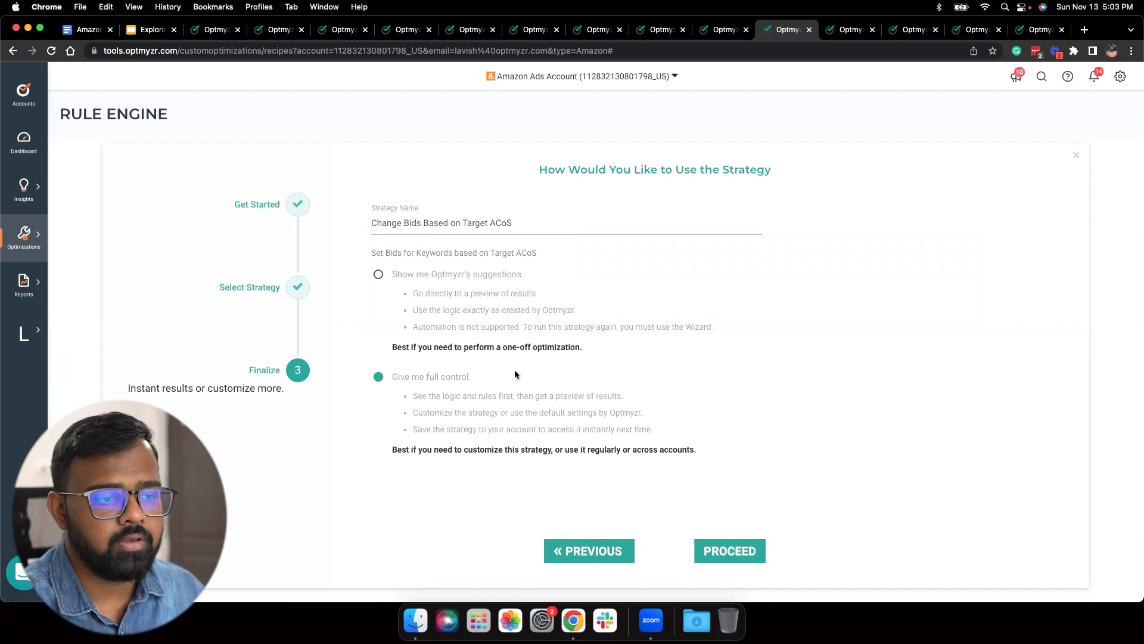
{"action": "left_click", "coordinate": [728, 550]}
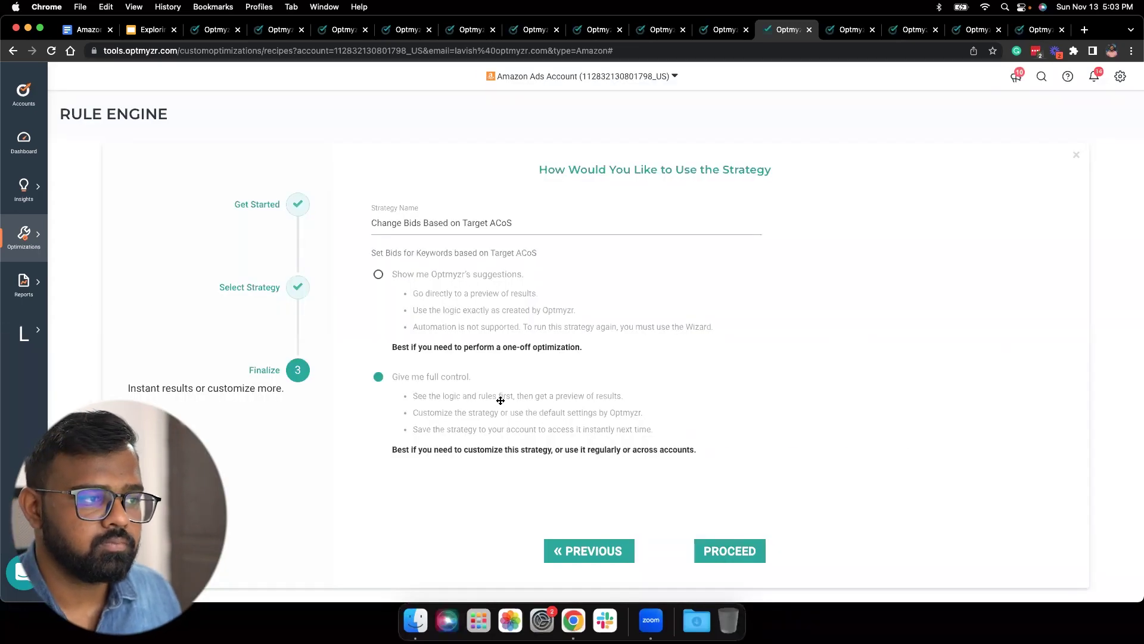
Examine the conditions and bid actions in the Target ACoS strategy's rules
{"action": "scroll", "coordinate": [913, 300], "scroll_direction": "down", "scroll_amount": 3}
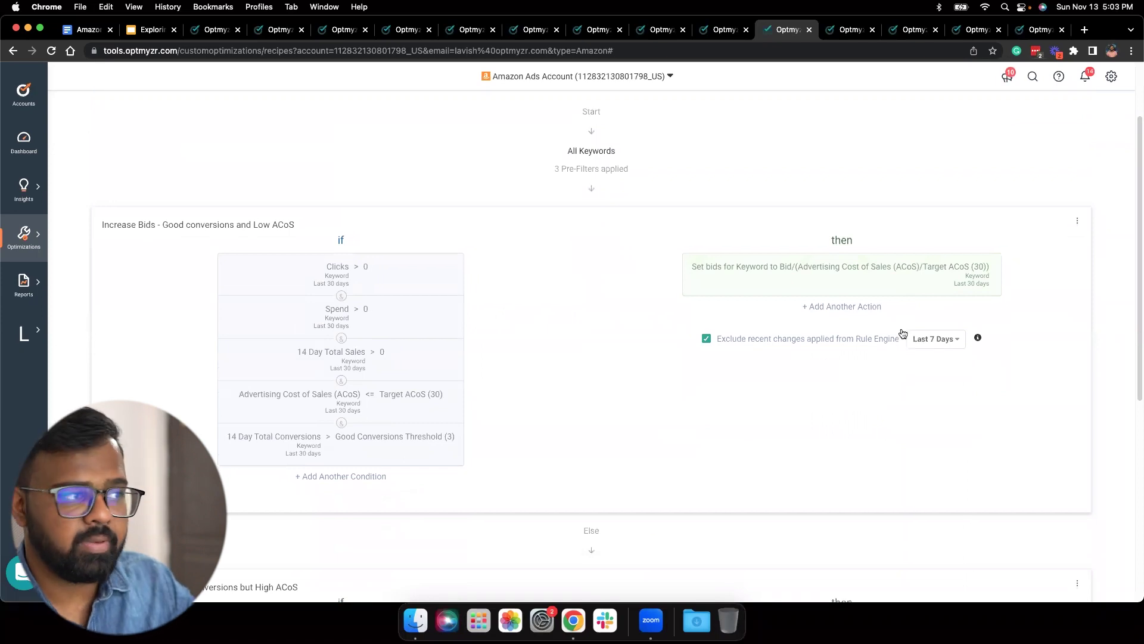
{"action": "scroll", "coordinate": [901, 335], "scroll_direction": "down", "scroll_amount": 3}
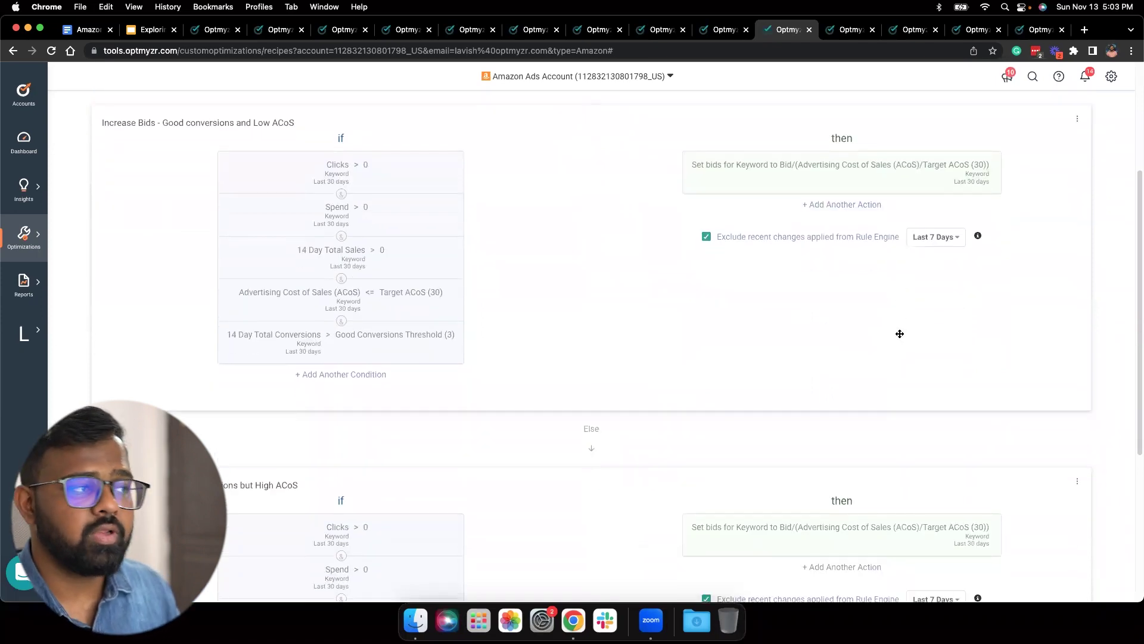
{"action": "scroll", "coordinate": [900, 333], "scroll_direction": "up", "scroll_amount": 1}
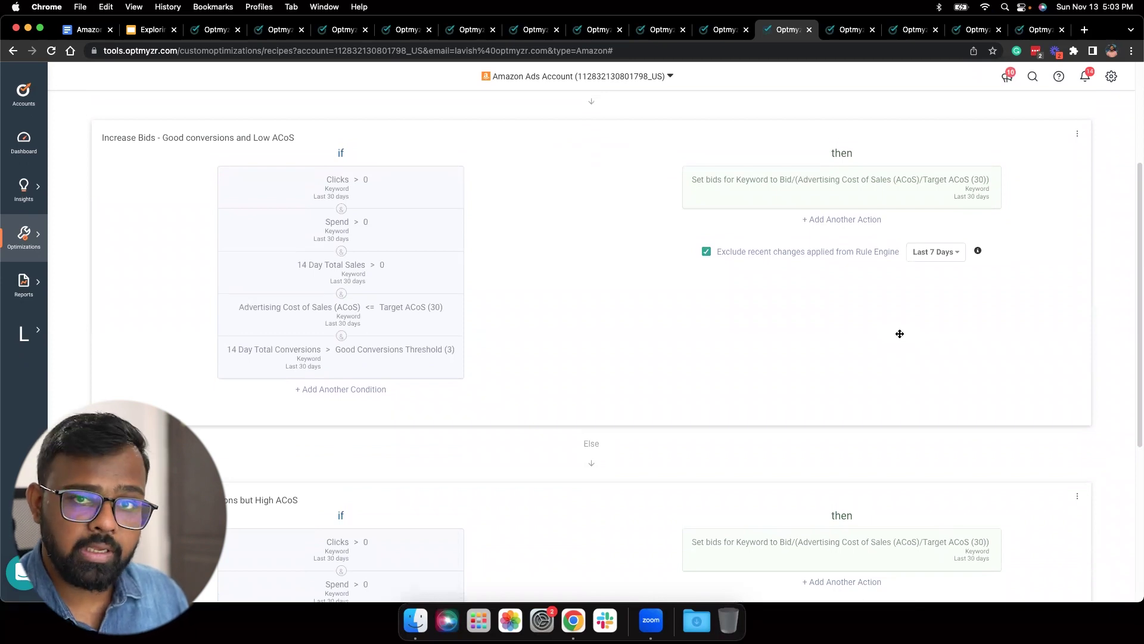
Compare the strategy's low-ACoS bid increase rule with its high-ACoS bid decrease rule
{"action": "scroll", "coordinate": [899, 334], "scroll_direction": "down", "scroll_amount": 8}
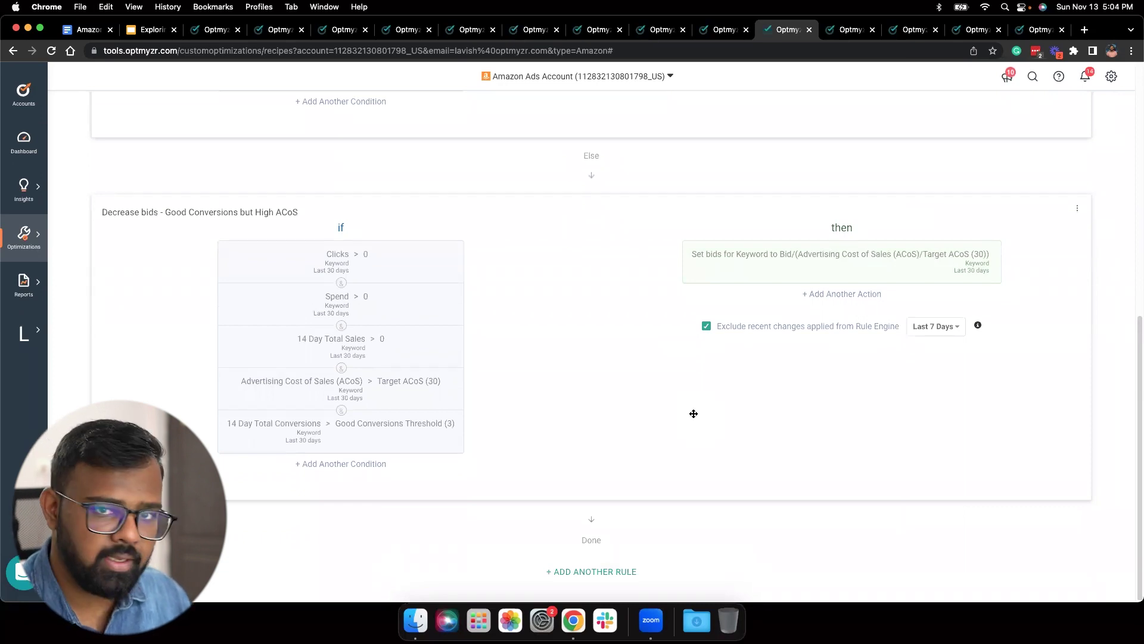
{"action": "scroll", "coordinate": [693, 398], "scroll_direction": "up", "scroll_amount": 7}
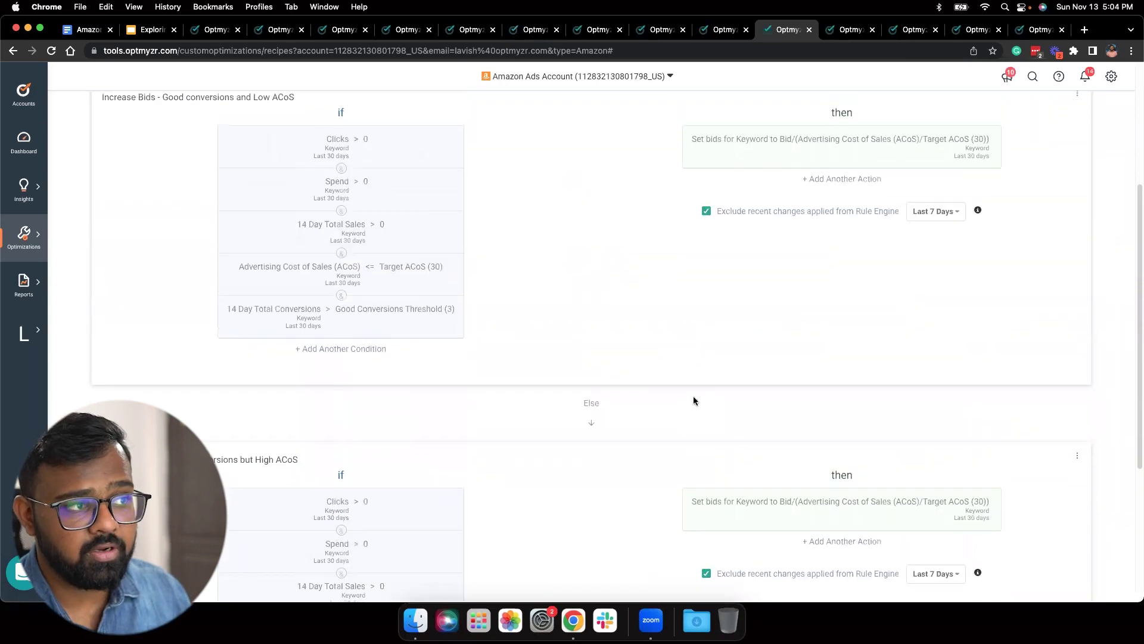
{"action": "scroll", "coordinate": [703, 397], "scroll_direction": "up", "scroll_amount": 2}
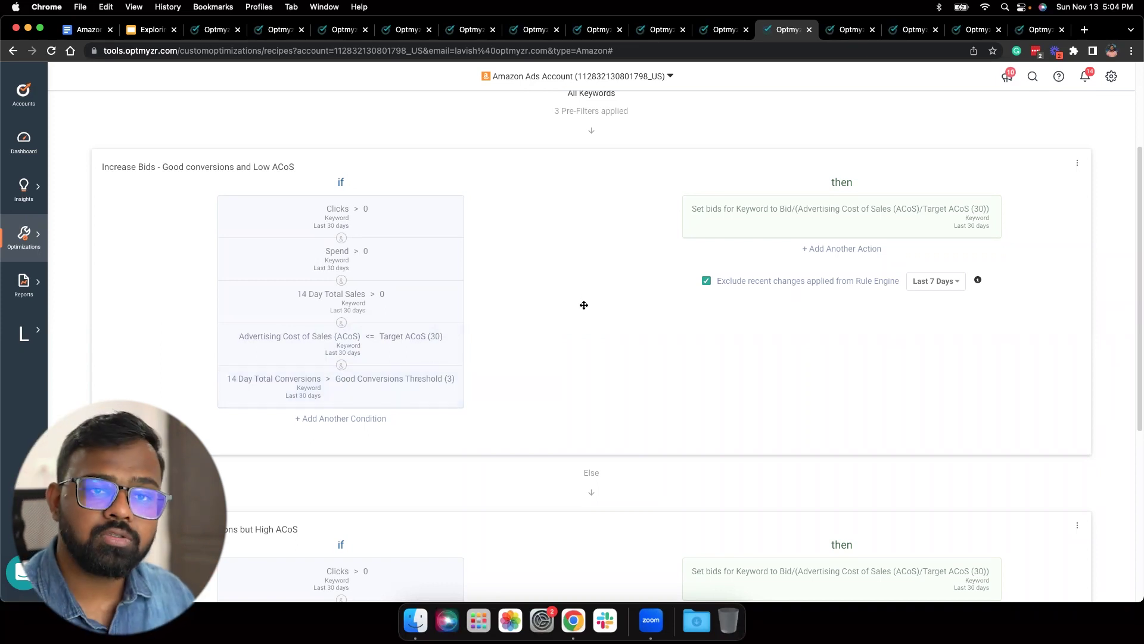
View the strategy's custom variables for target ACoS and good conversions threshold, and close them without changes
{"action": "scroll", "coordinate": [581, 315], "scroll_direction": "up", "scroll_amount": 3}
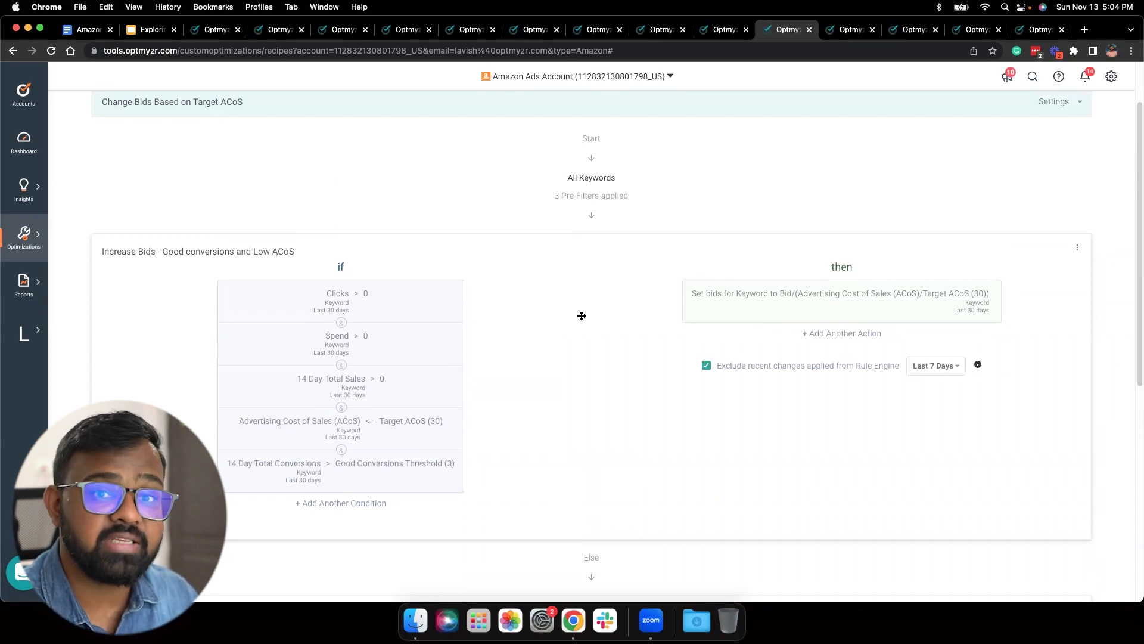
{"action": "scroll", "coordinate": [580, 316], "scroll_direction": "up", "scroll_amount": 1}
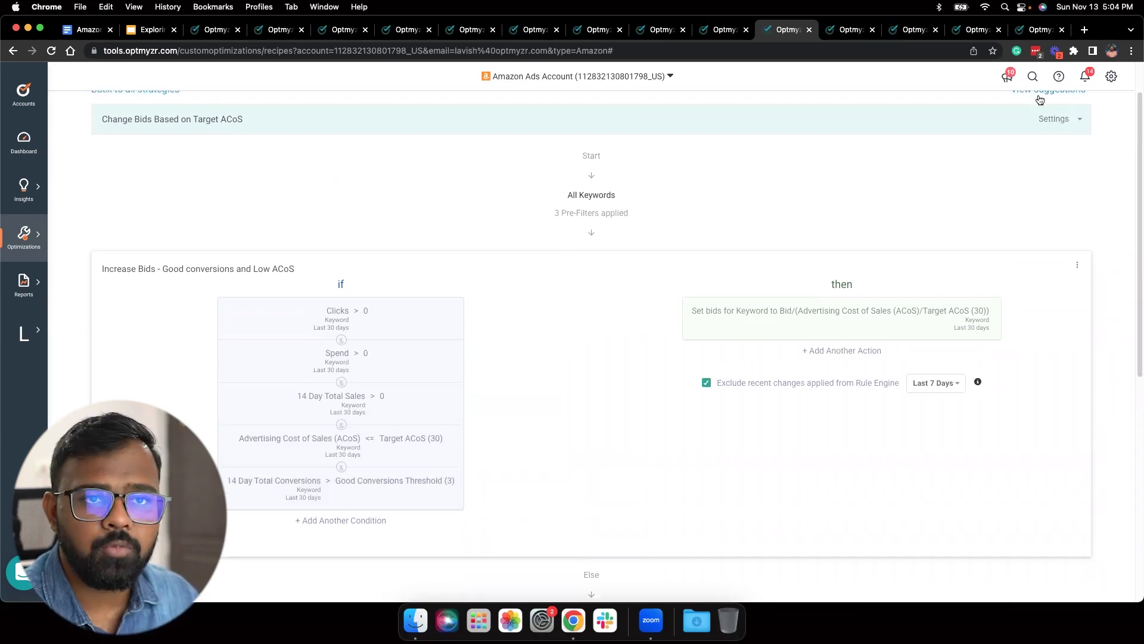
{"action": "left_click", "coordinate": [1051, 120]}
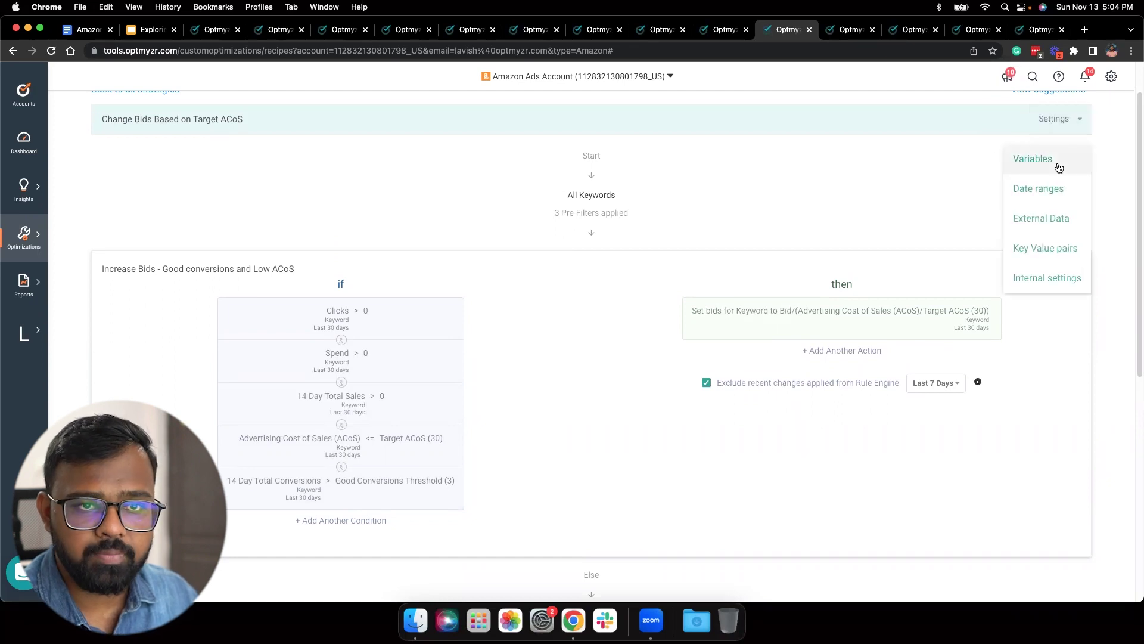
{"action": "left_click", "coordinate": [1054, 159]}
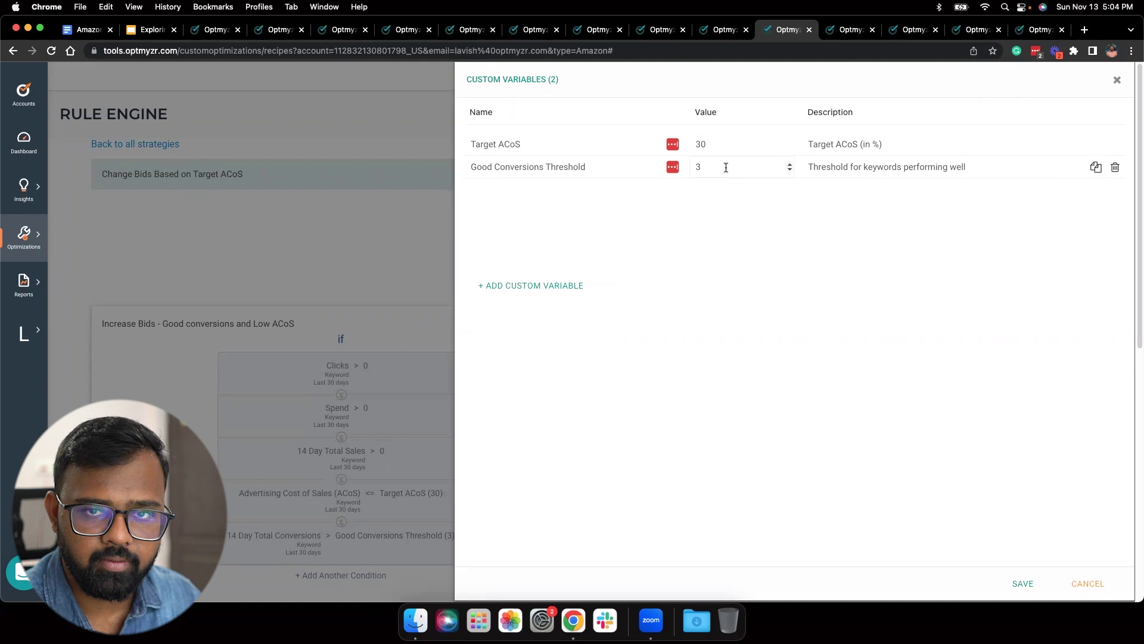
{"action": "left_click", "coordinate": [1117, 80]}
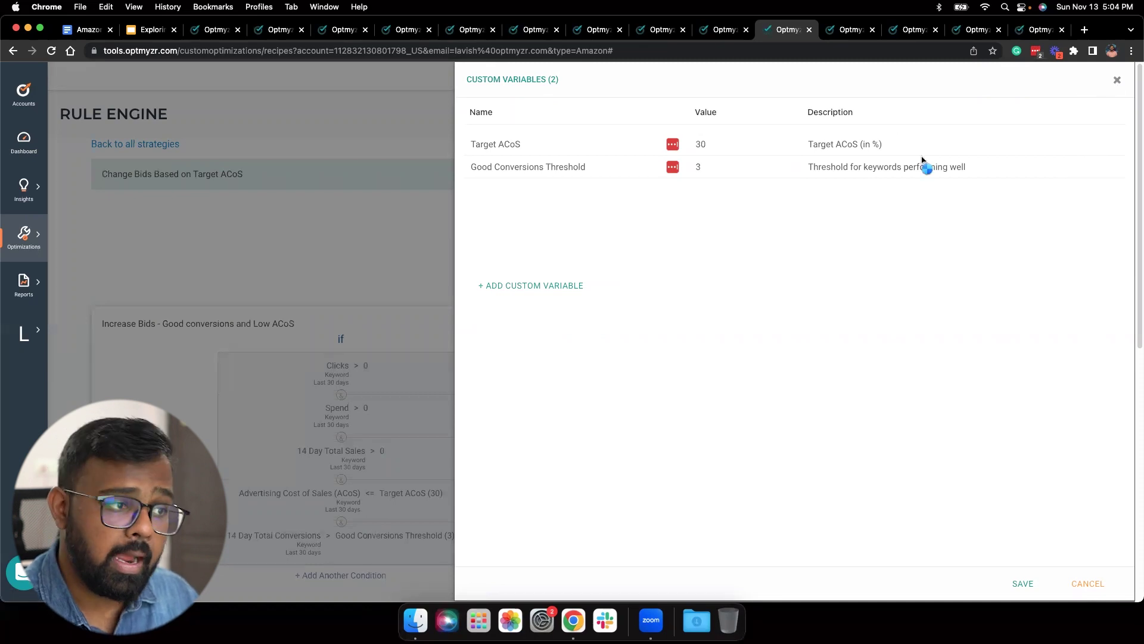
Inspect the Set CPC Bids expression in the Increase Bids rule's action and return to the strategy overview
{"action": "scroll", "coordinate": [638, 260], "scroll_direction": "down", "scroll_amount": 1}
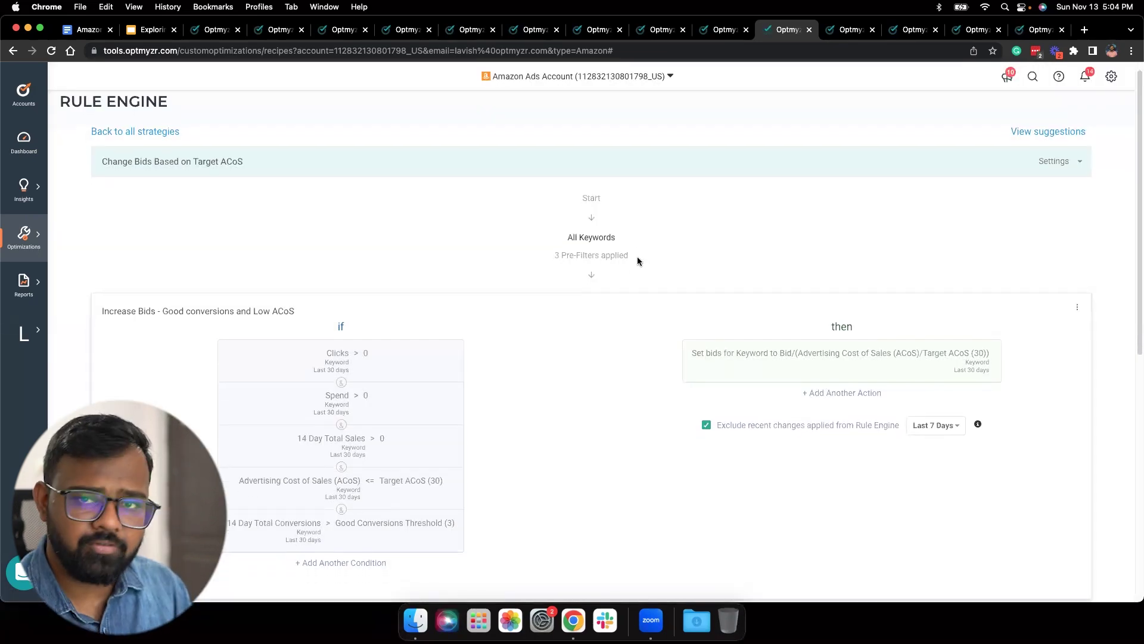
{"action": "scroll", "coordinate": [638, 257], "scroll_direction": "down", "scroll_amount": 1}
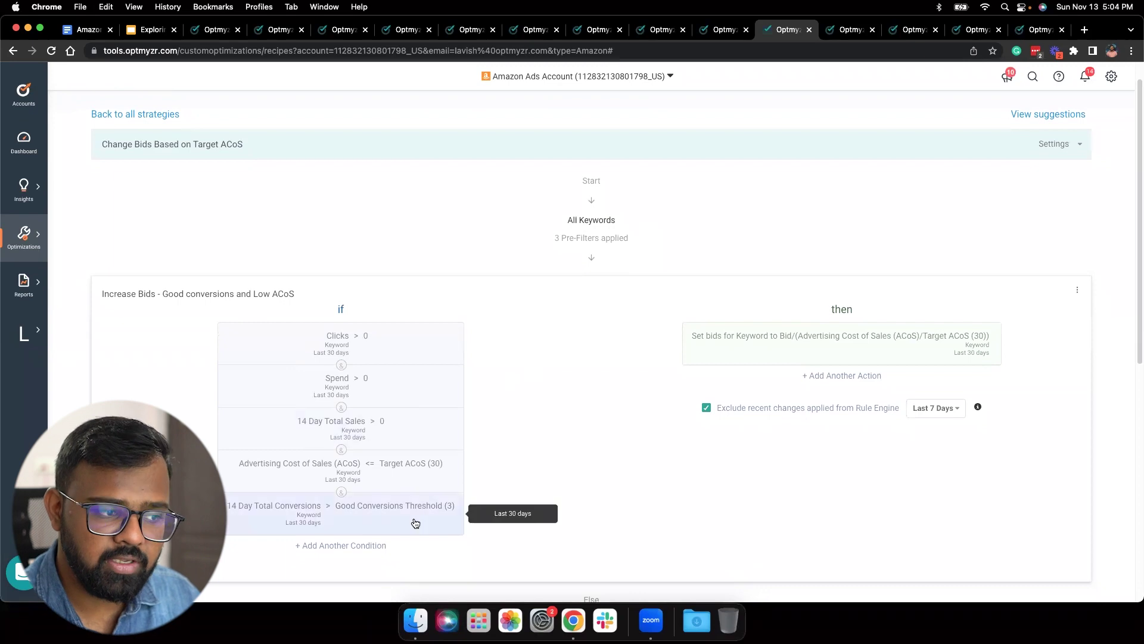
{"action": "scroll", "coordinate": [528, 520], "scroll_direction": "down", "scroll_amount": 1}
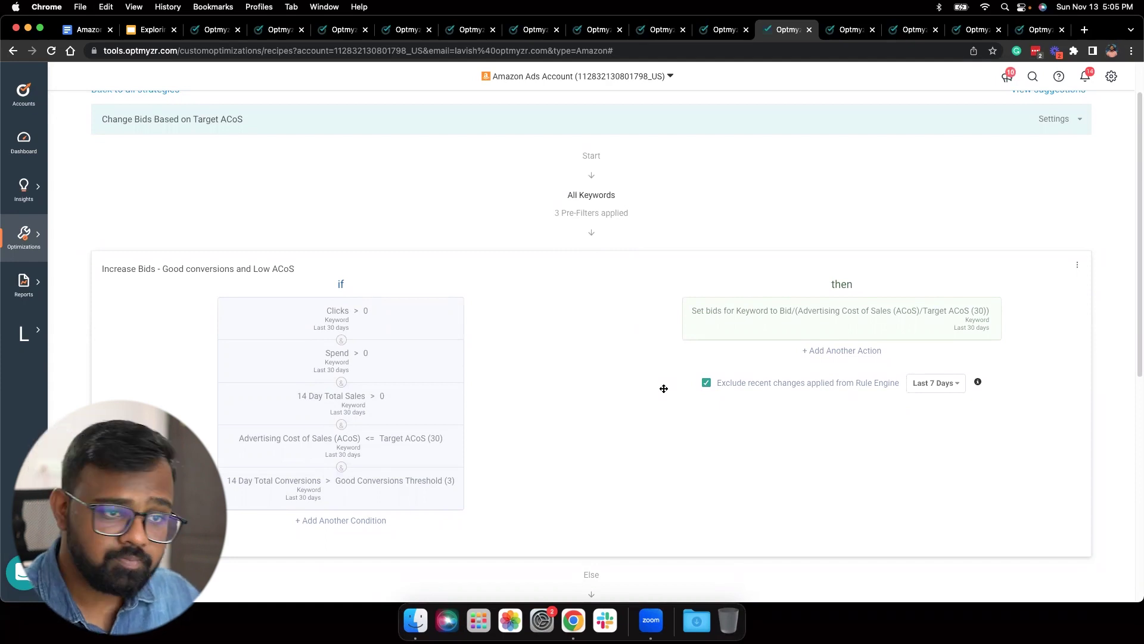
{"action": "left_click", "coordinate": [831, 334]}
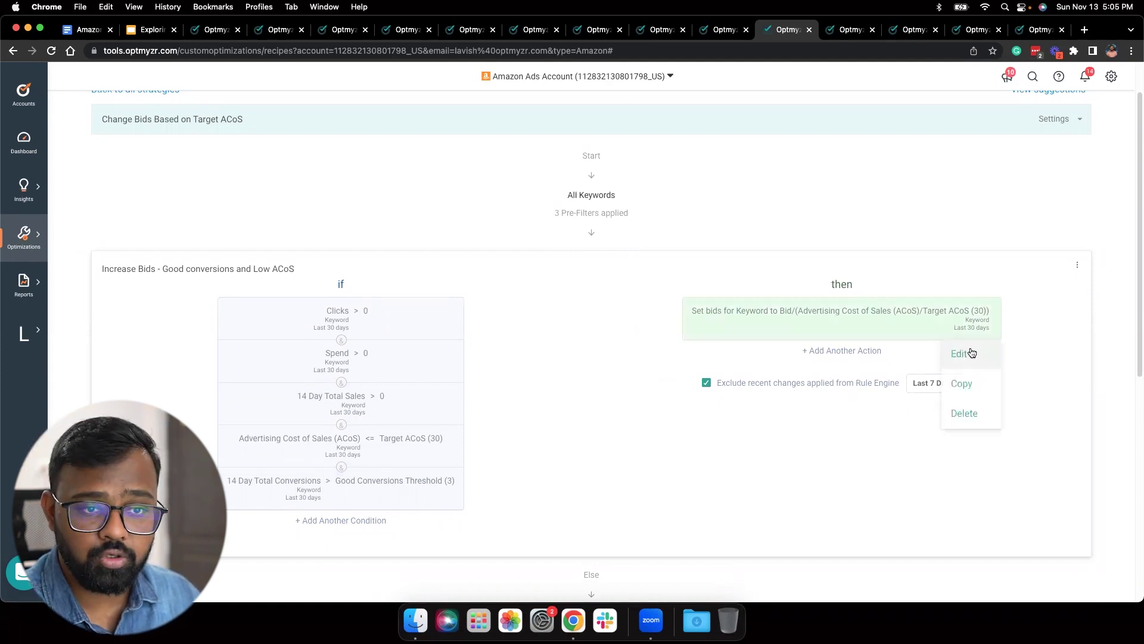
{"action": "left_click", "coordinate": [957, 352]}
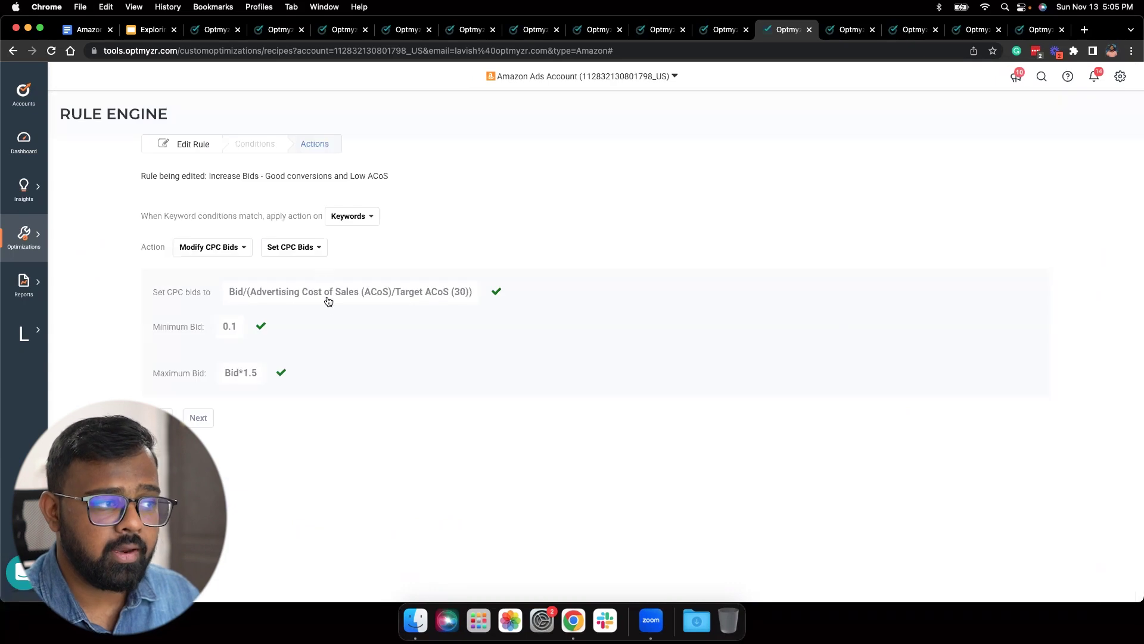
{"action": "left_click", "coordinate": [342, 293]}
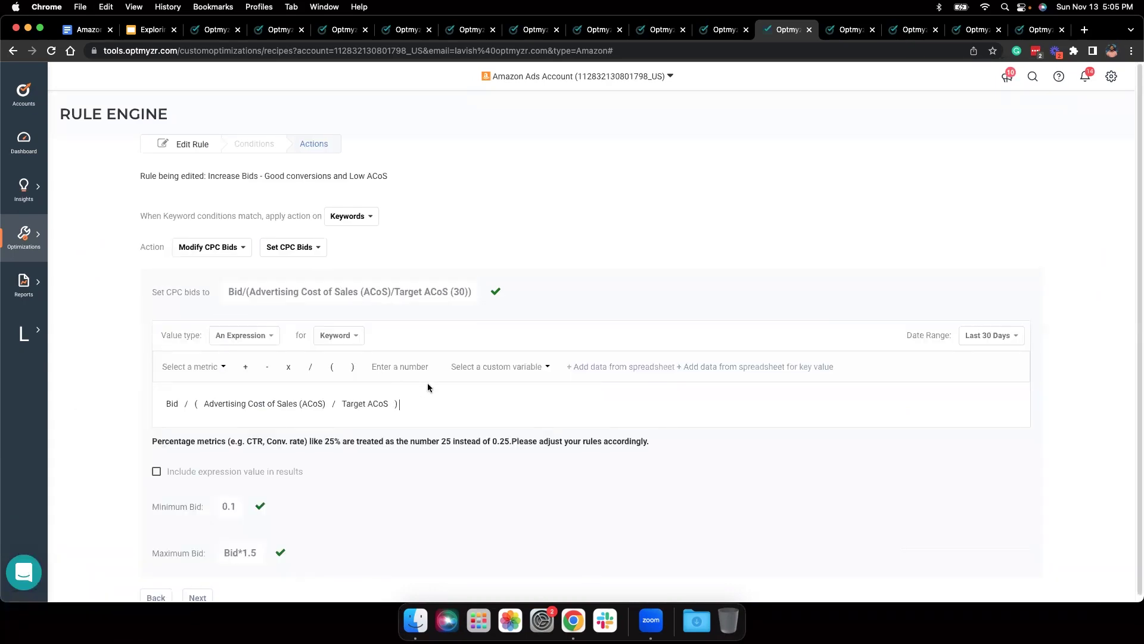
{"action": "scroll", "coordinate": [427, 383], "scroll_direction": "down", "scroll_amount": 1}
{"action": "left_click", "coordinate": [400, 397]}
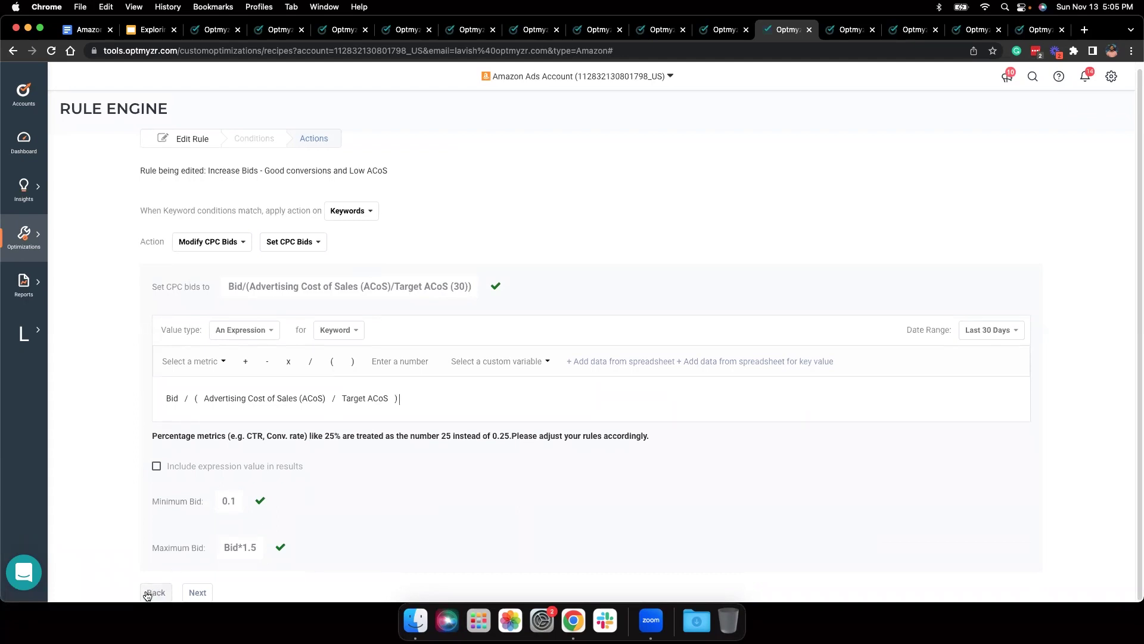
{"action": "left_click", "coordinate": [121, 542]}
{"action": "left_click", "coordinate": [200, 420]}
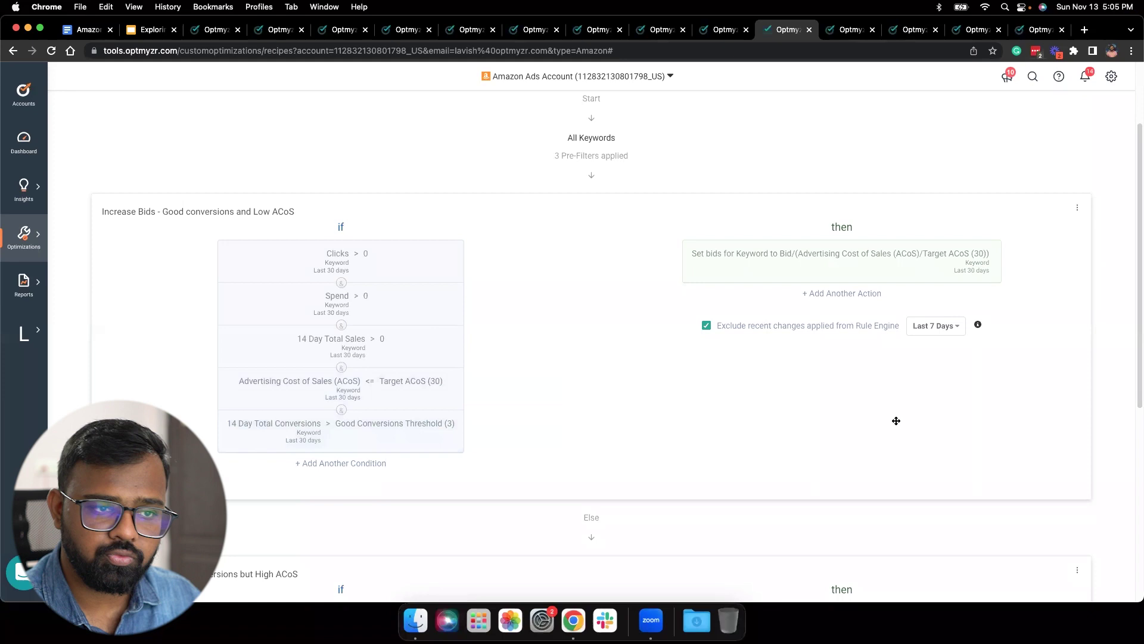
Review the conditions and bid action of the Decrease bids - Good Conversions but High ACoS rule
{"action": "scroll", "coordinate": [889, 434], "scroll_direction": "down", "scroll_amount": 5}
{"action": "scroll", "coordinate": [884, 441], "scroll_direction": "down", "scroll_amount": 2}
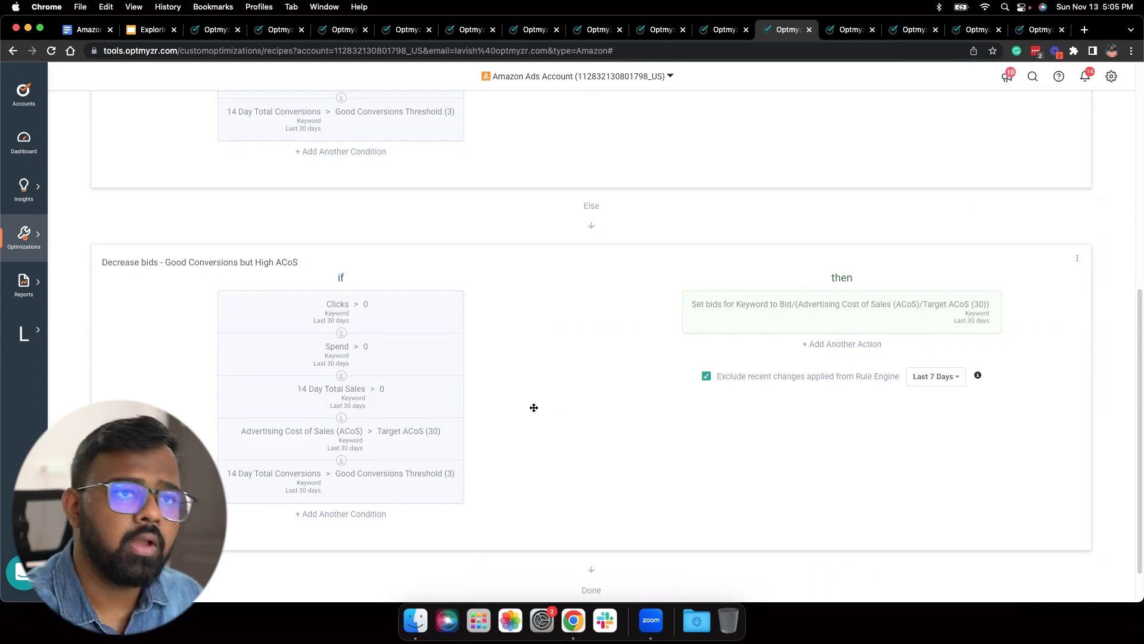
{"action": "scroll", "coordinate": [534, 406], "scroll_direction": "up", "scroll_amount": 10}
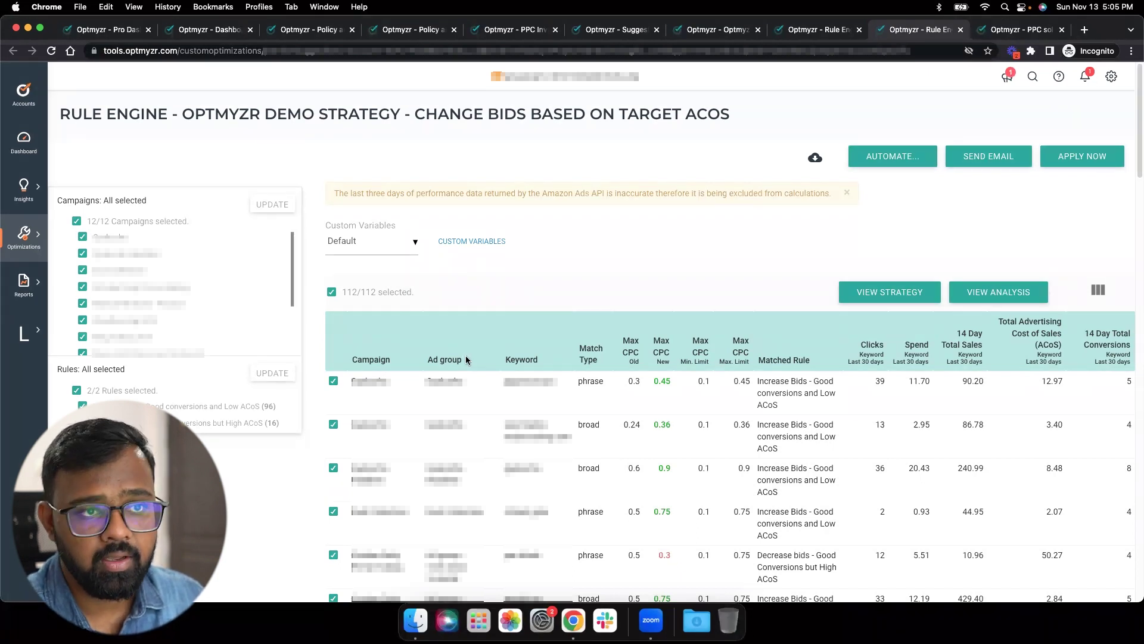
Deselect all bid suggestions of the demo Target ACoS strategy and select only the first three keywords
{"action": "left_click", "coordinate": [330, 292]}
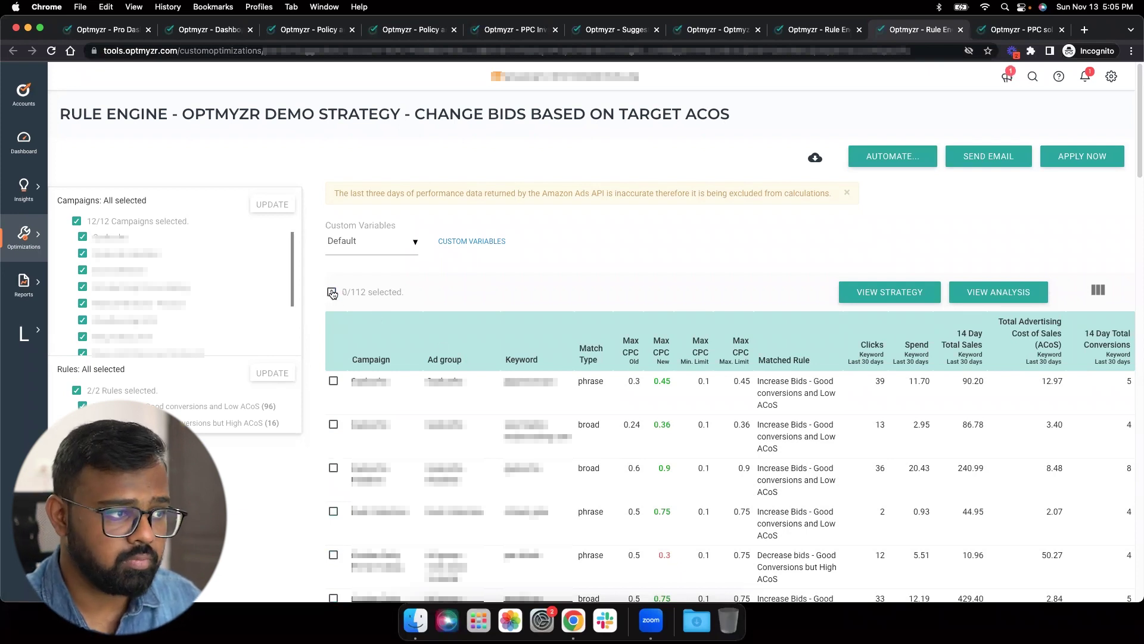
{"action": "left_click", "coordinate": [332, 292]}
{"action": "left_click", "coordinate": [332, 293]}
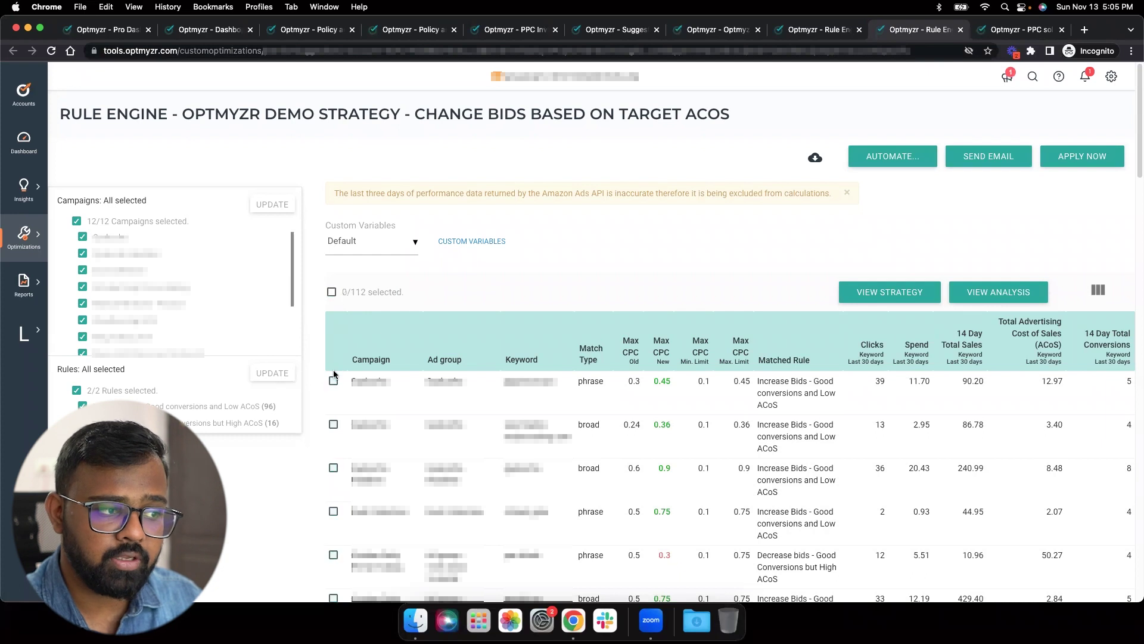
{"action": "left_click", "coordinate": [333, 380]}
{"action": "left_click", "coordinate": [333, 424]}
{"action": "left_click", "coordinate": [334, 468]}
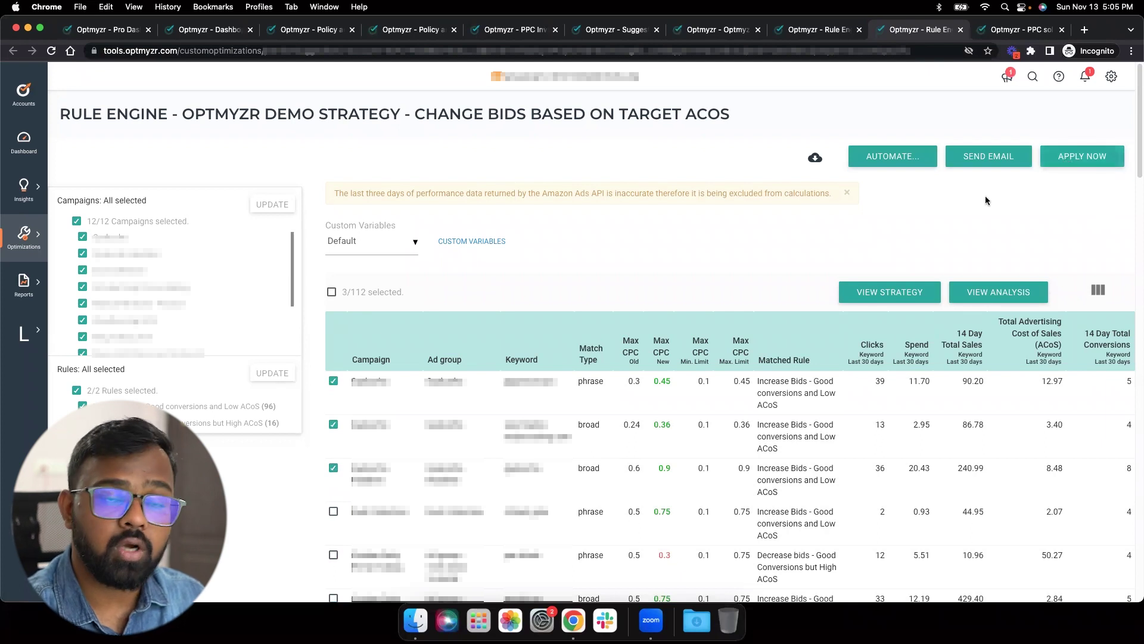
Open the automation setup for the strategy, check the run frequency options, and enable Send Notifications and Apply Changes
{"action": "left_click", "coordinate": [914, 162]}
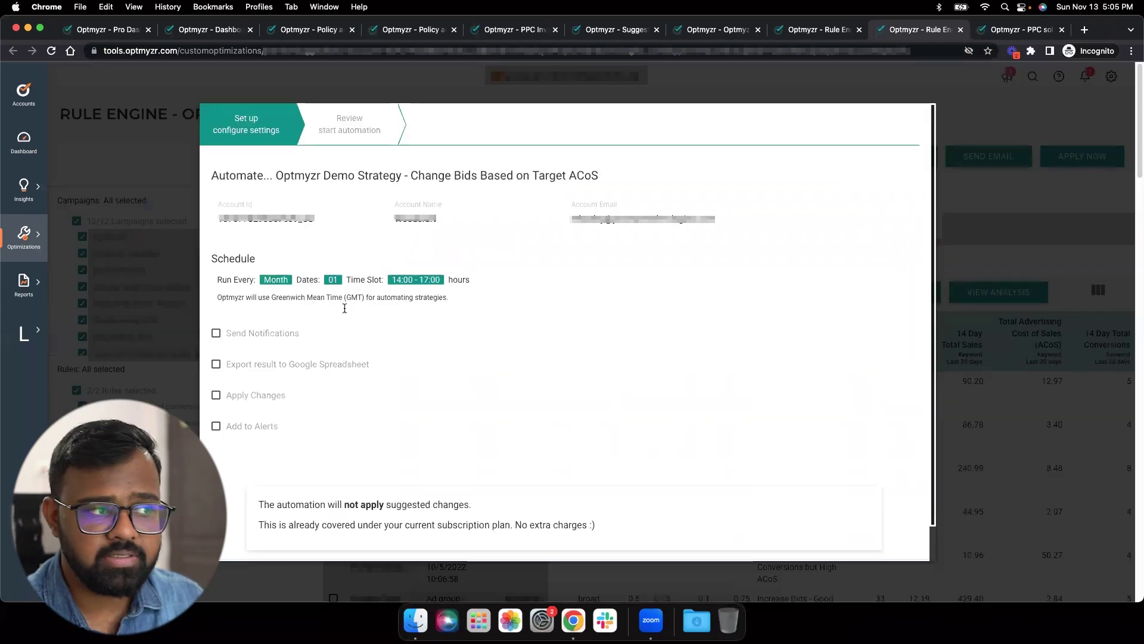
{"action": "left_click", "coordinate": [274, 280]}
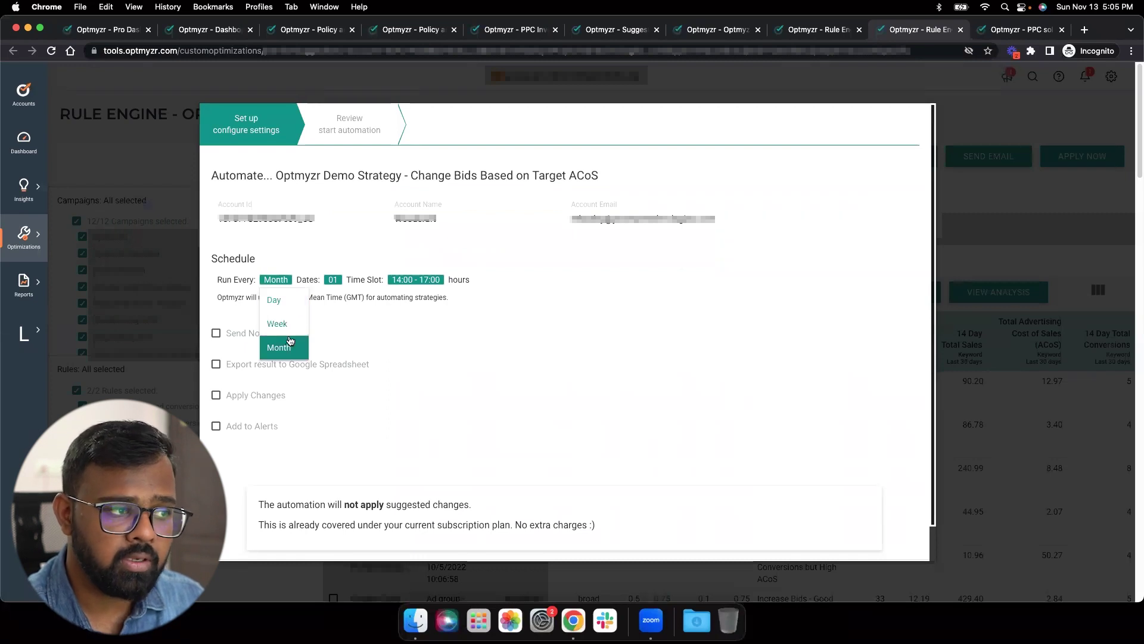
{"action": "left_click", "coordinate": [353, 339]}
{"action": "left_click", "coordinate": [228, 334]}
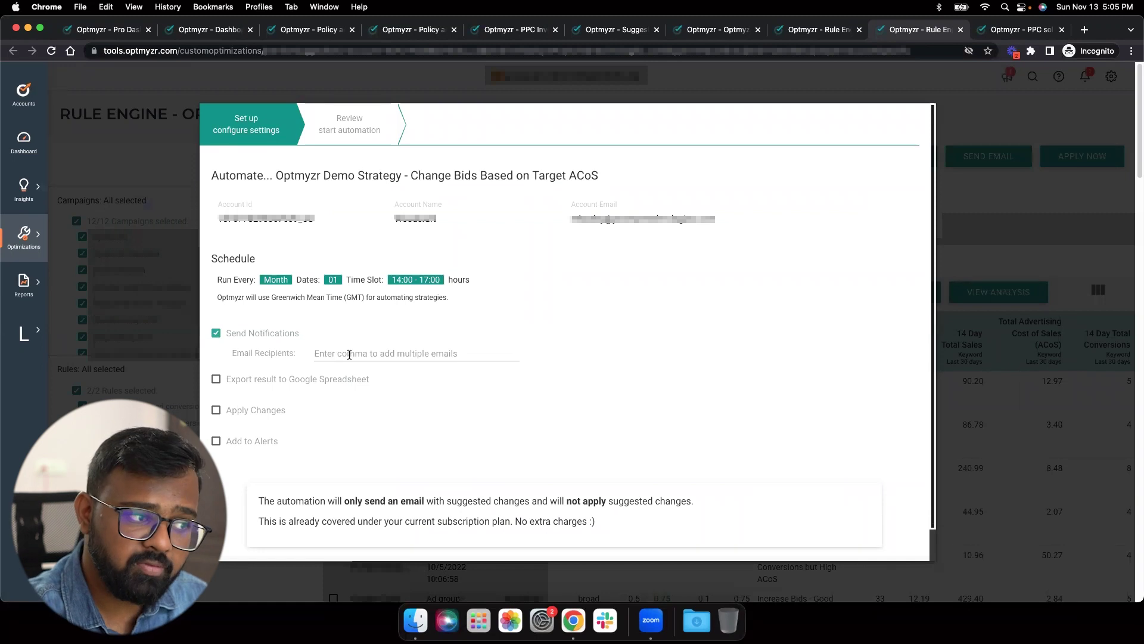
{"action": "left_click", "coordinate": [280, 412]}
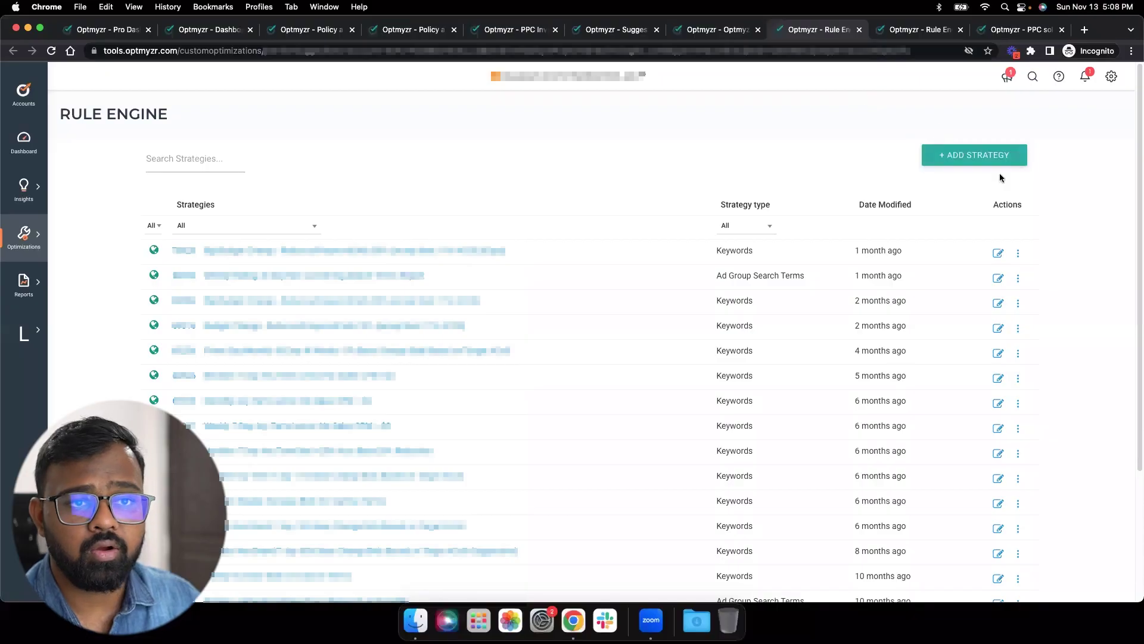
Start a new Rule Engine strategy and choose the Optimize Search Queries goal
{"action": "left_click", "coordinate": [983, 156]}
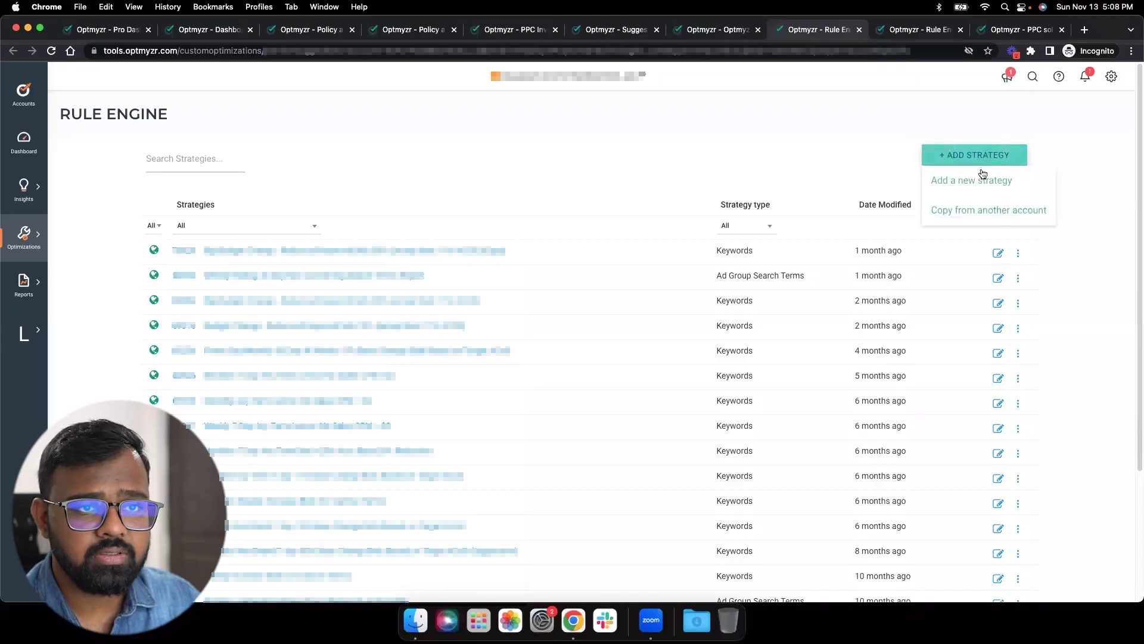
{"action": "left_click", "coordinate": [980, 178]}
{"action": "left_click", "coordinate": [642, 267]}
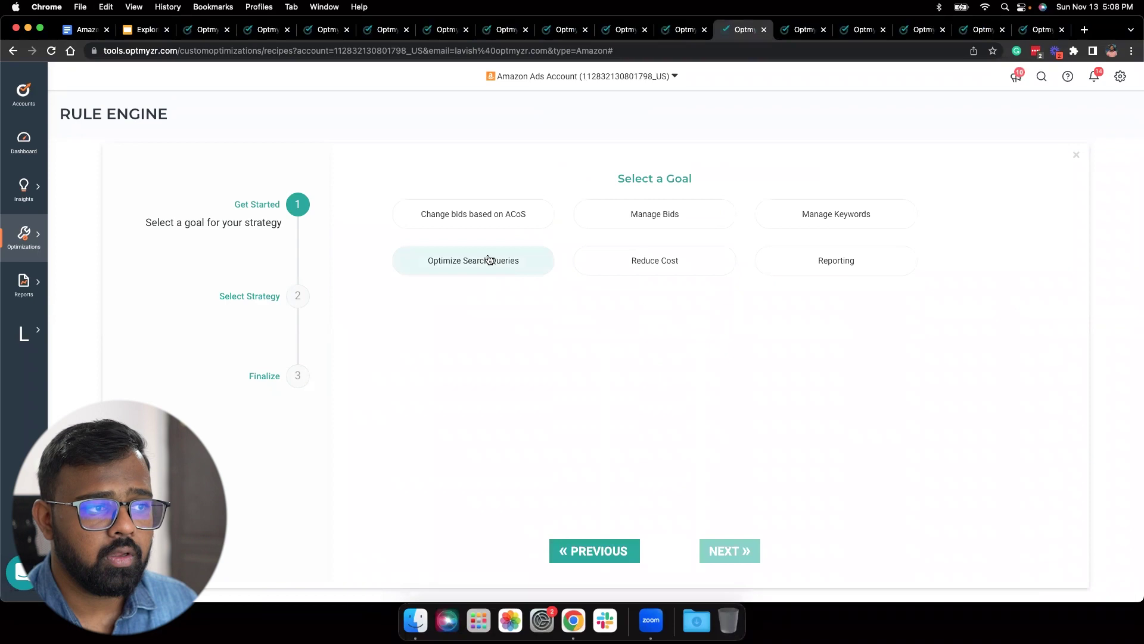
{"action": "left_click", "coordinate": [488, 260]}
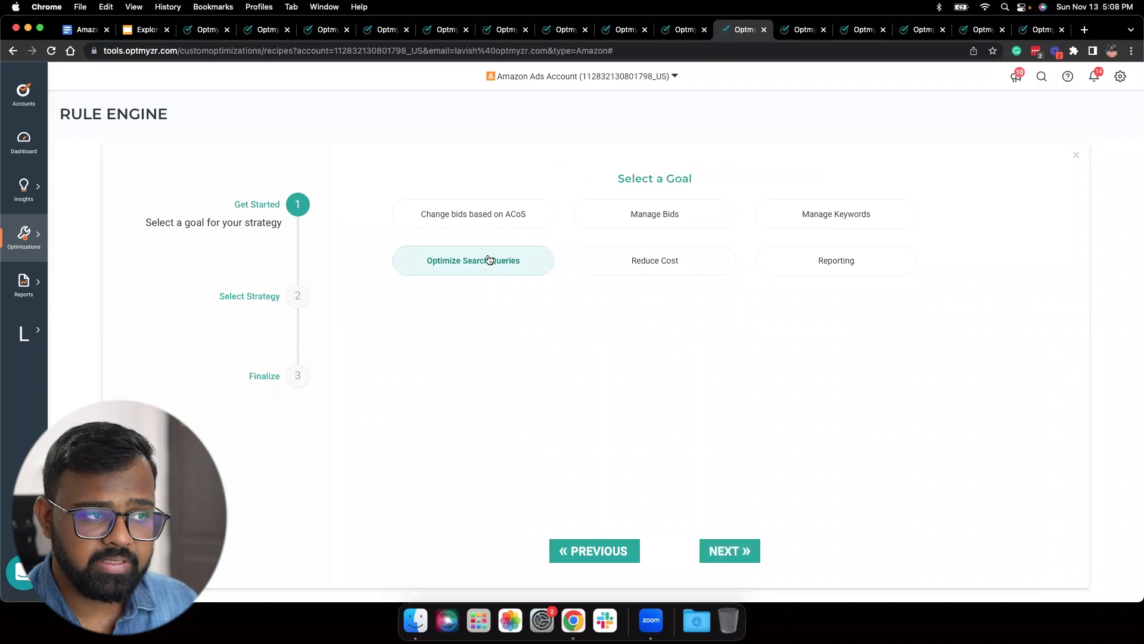
{"action": "left_click", "coordinate": [742, 549]}
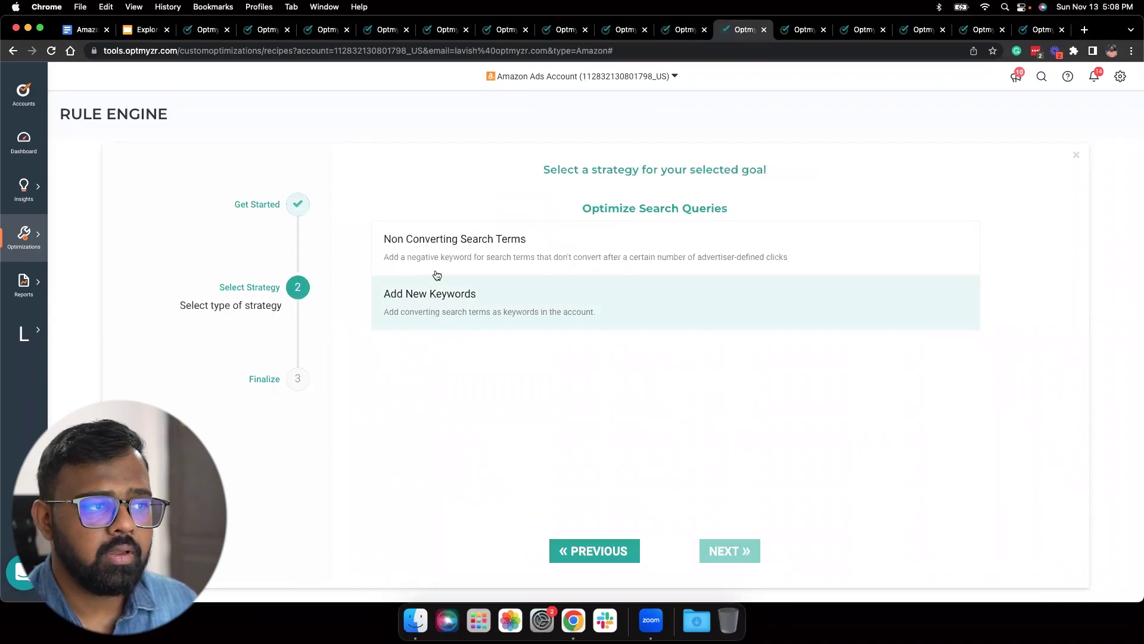
Select the Add New Keywords strategy and proceed with full control
{"action": "left_click", "coordinate": [530, 304]}
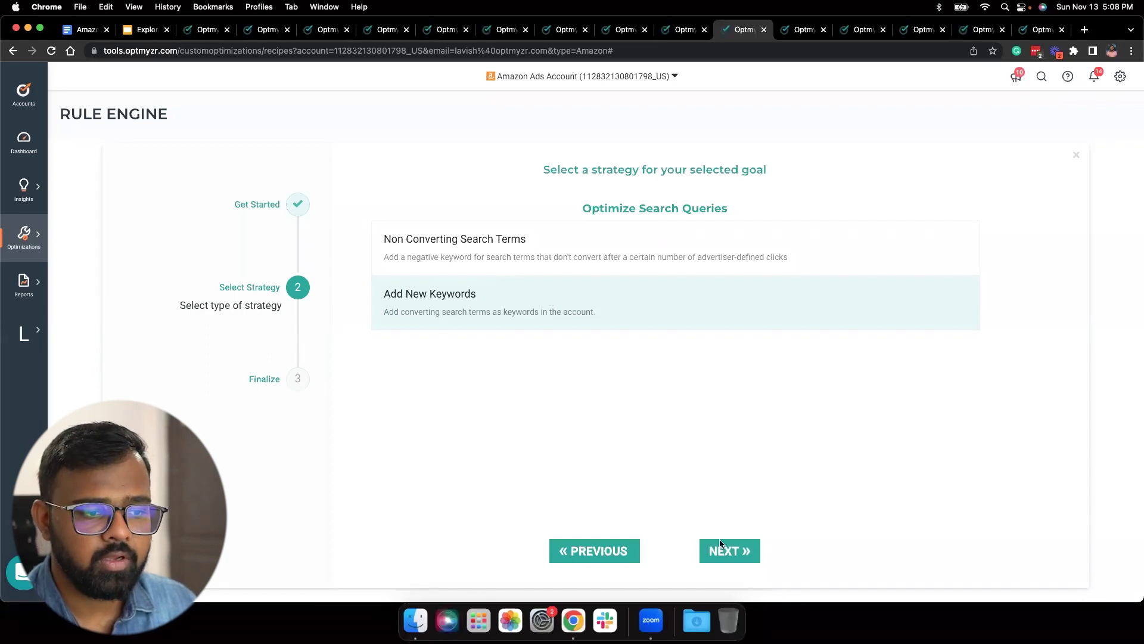
{"action": "left_click", "coordinate": [731, 556]}
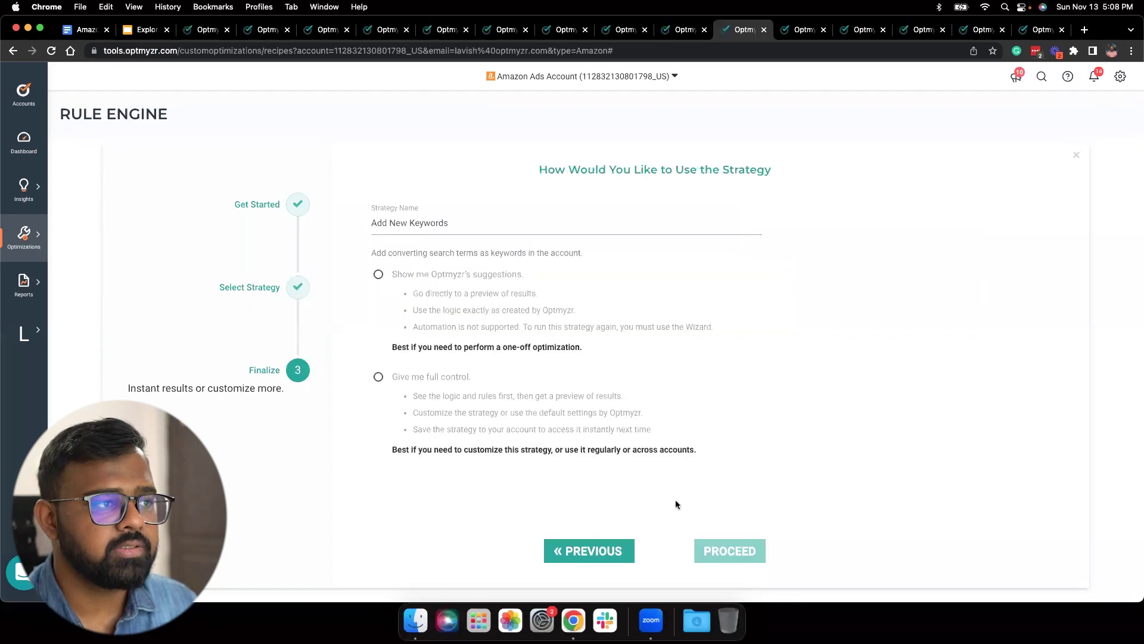
{"action": "left_click", "coordinate": [478, 312]}
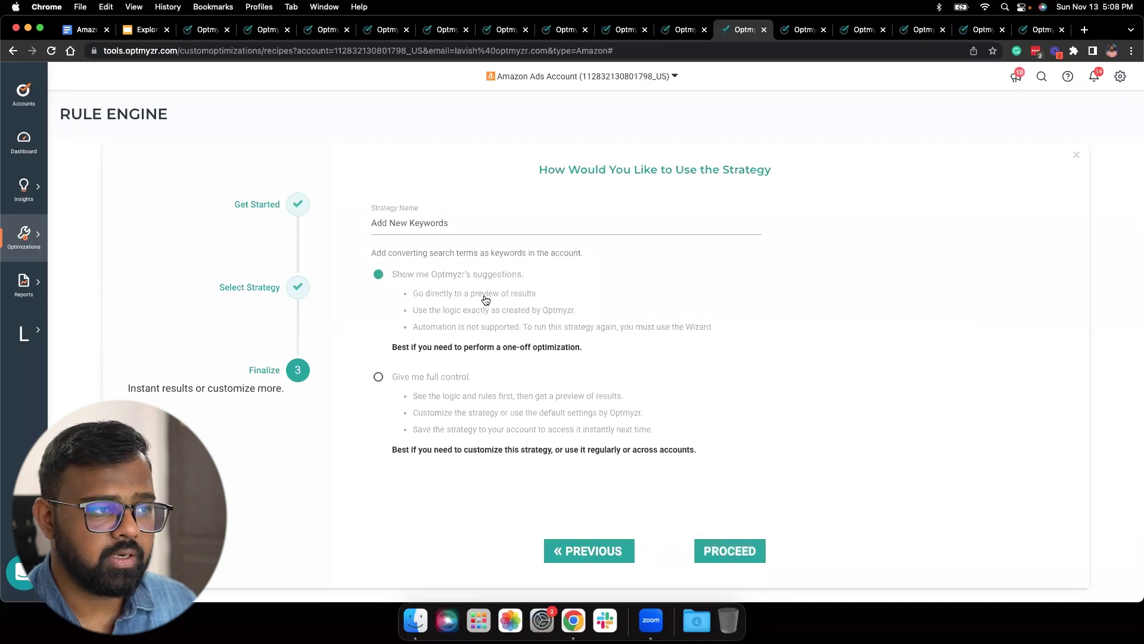
{"action": "left_click", "coordinate": [491, 411]}
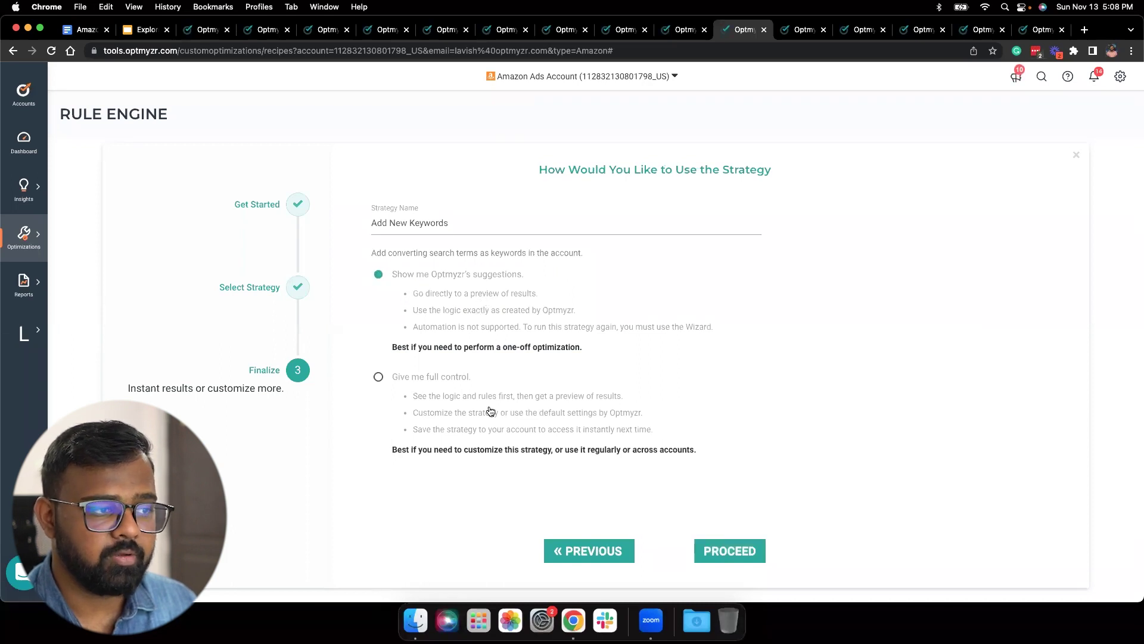
{"action": "left_click", "coordinate": [722, 549]}
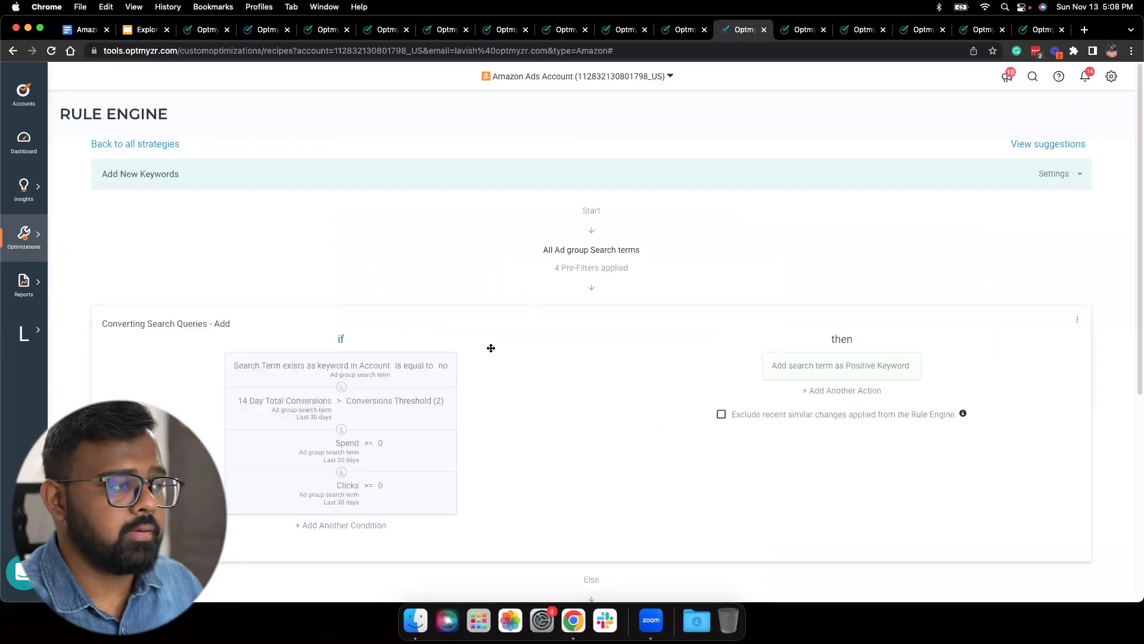
Examine the conditions and actions of the rules in the Add New Keywords strategy
{"action": "scroll", "coordinate": [494, 284], "scroll_direction": "down", "scroll_amount": 2}
{"action": "scroll", "coordinate": [544, 317], "scroll_direction": "down", "scroll_amount": 2}
{"action": "scroll", "coordinate": [543, 318], "scroll_direction": "down", "scroll_amount": 10}
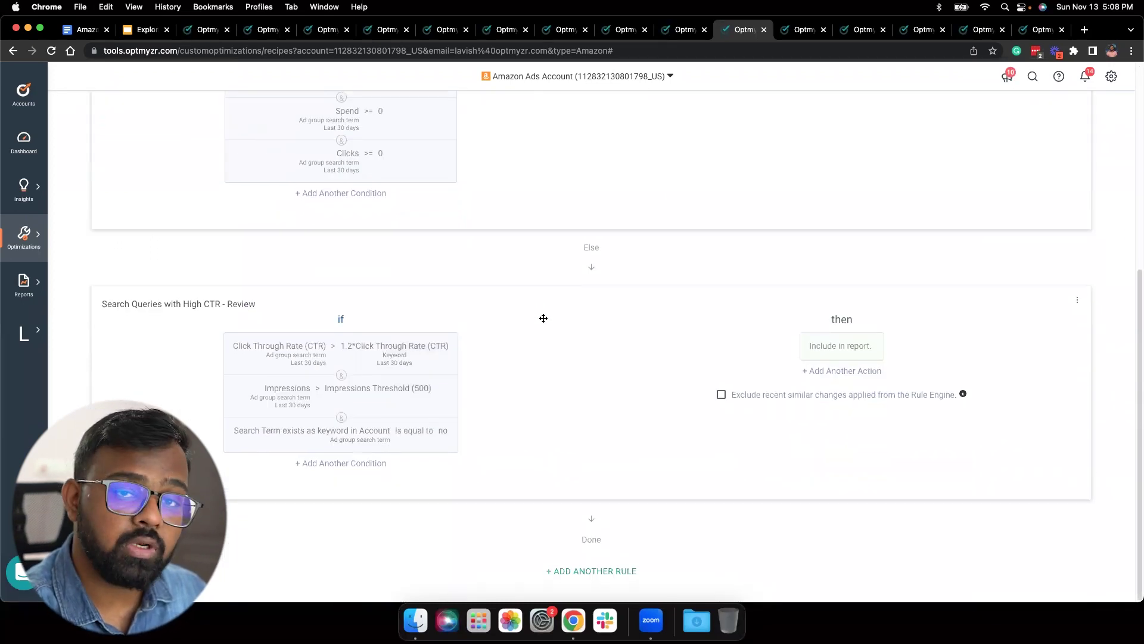
Review the custom variables behind the Add New Keywords strategy's conversions and impressions thresholds
{"action": "scroll", "coordinate": [543, 317], "scroll_direction": "up", "scroll_amount": 5}
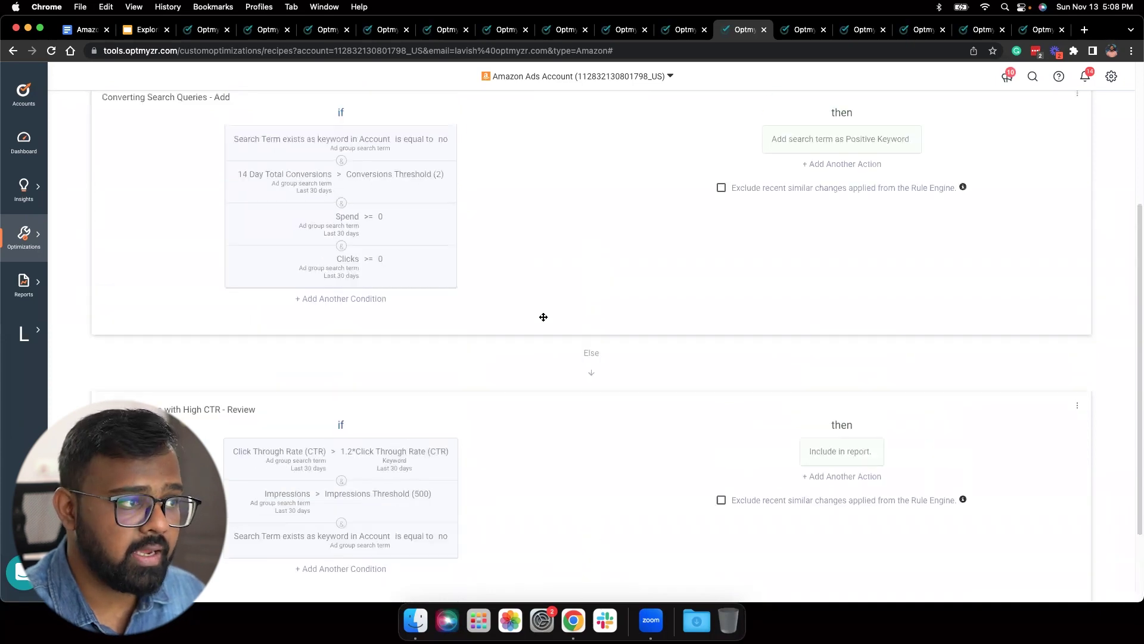
{"action": "scroll", "coordinate": [535, 254], "scroll_direction": "up", "scroll_amount": 3}
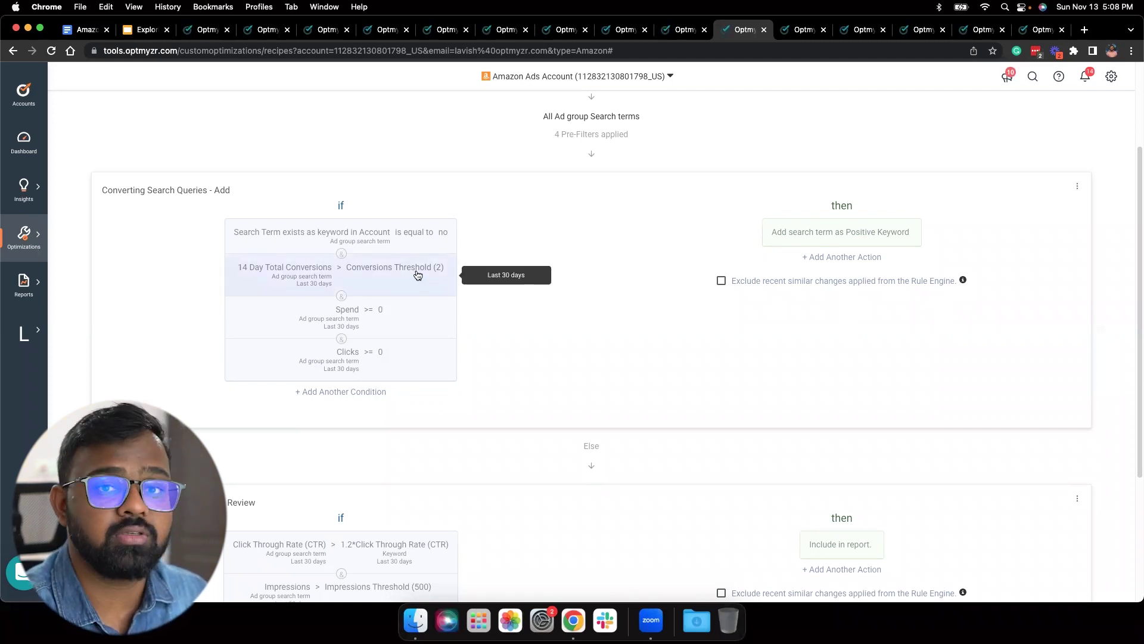
{"action": "scroll", "coordinate": [655, 226], "scroll_direction": "up", "scroll_amount": 3}
{"action": "left_click", "coordinate": [1061, 142]}
{"action": "left_click", "coordinate": [1053, 171]}
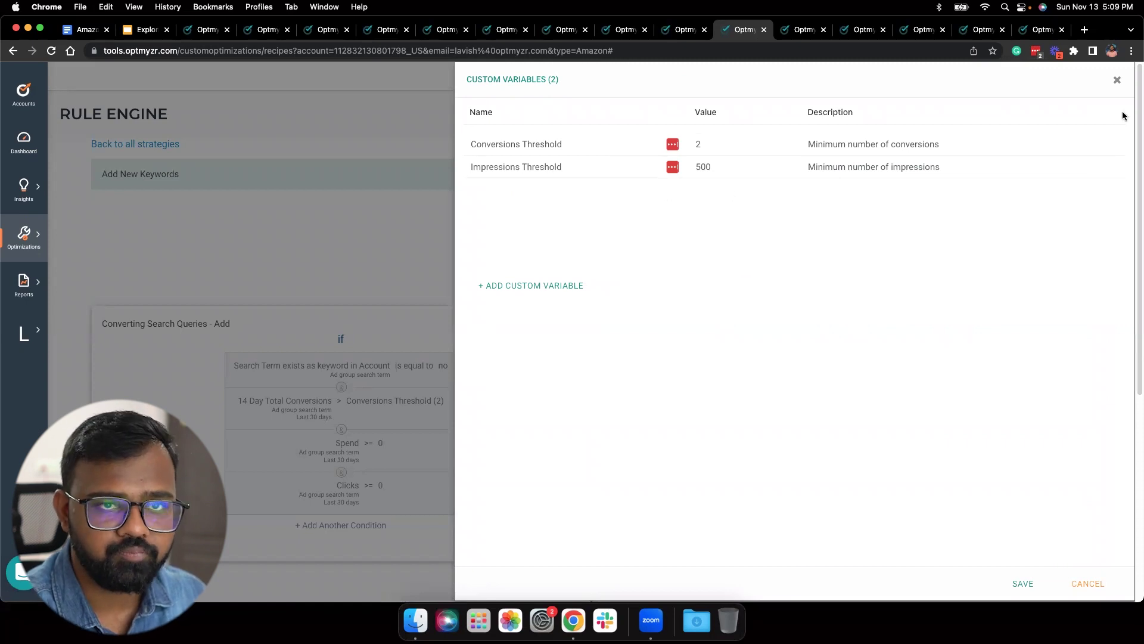
{"action": "left_click", "coordinate": [1117, 79]}
Try an Add Keyword action that adds the search term as a positive keyword for the Search Queries with High CTR - Review rule
{"action": "scroll", "coordinate": [869, 293], "scroll_direction": "down", "scroll_amount": 2}
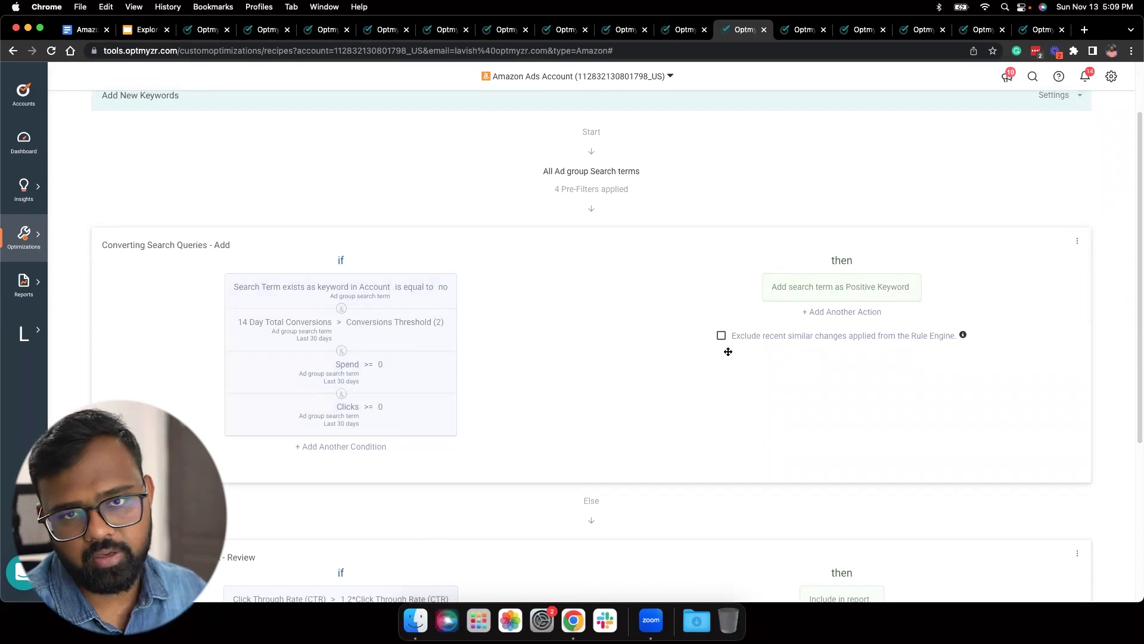
{"action": "scroll", "coordinate": [724, 358], "scroll_direction": "down", "scroll_amount": 5}
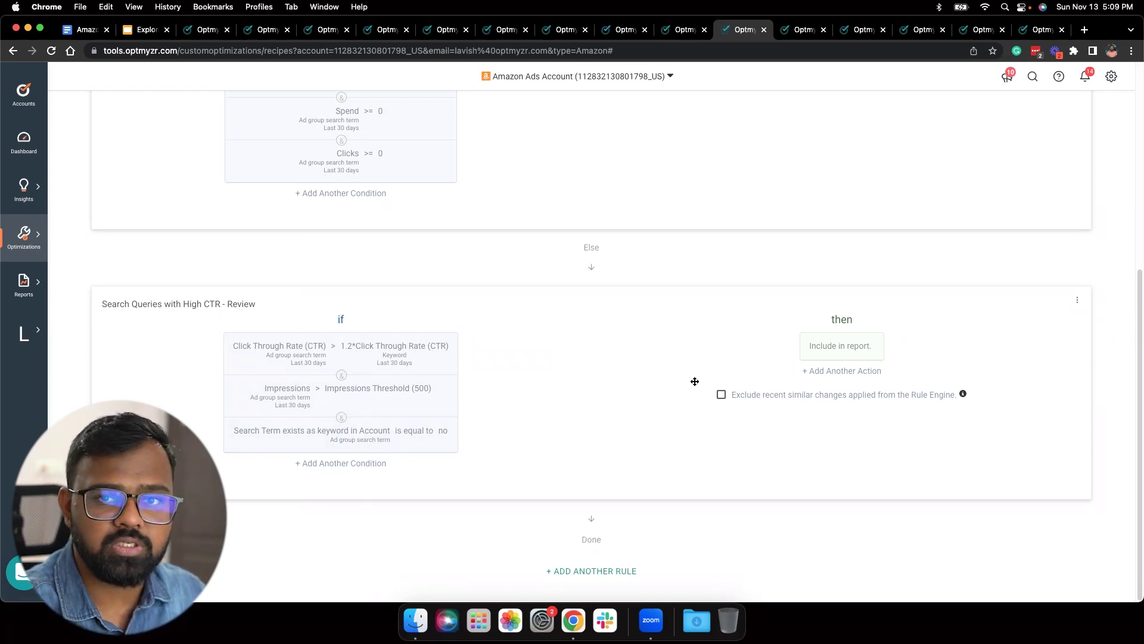
{"action": "left_click", "coordinate": [870, 371]}
{"action": "left_click", "coordinate": [221, 250]}
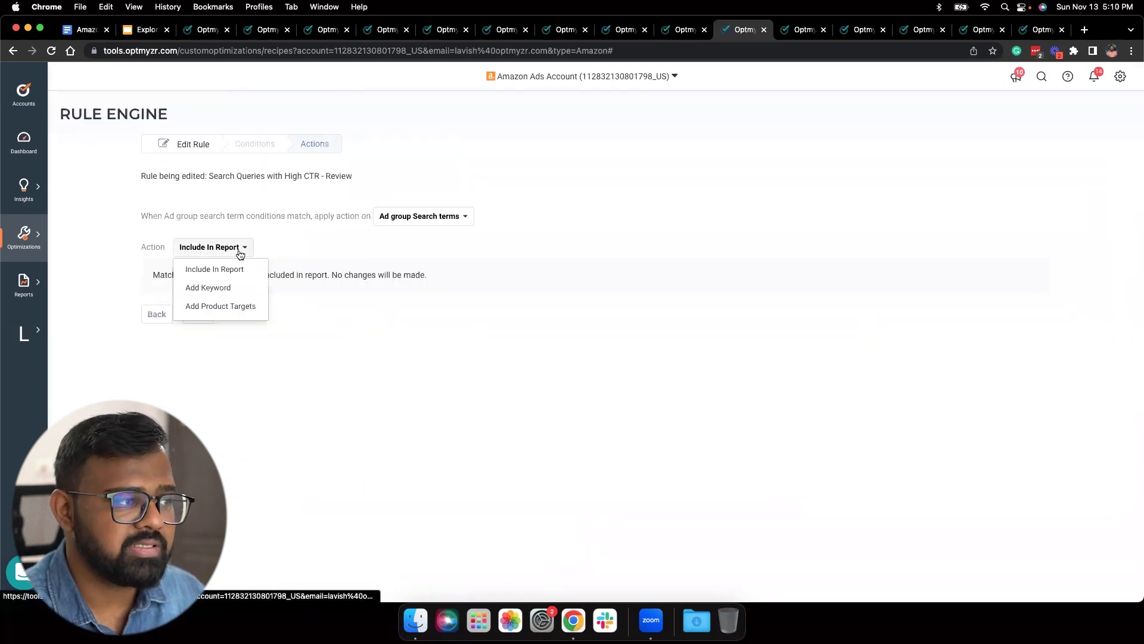
{"action": "left_click", "coordinate": [238, 286]}
{"action": "left_click", "coordinate": [305, 254]}
{"action": "left_click", "coordinate": [321, 266]}
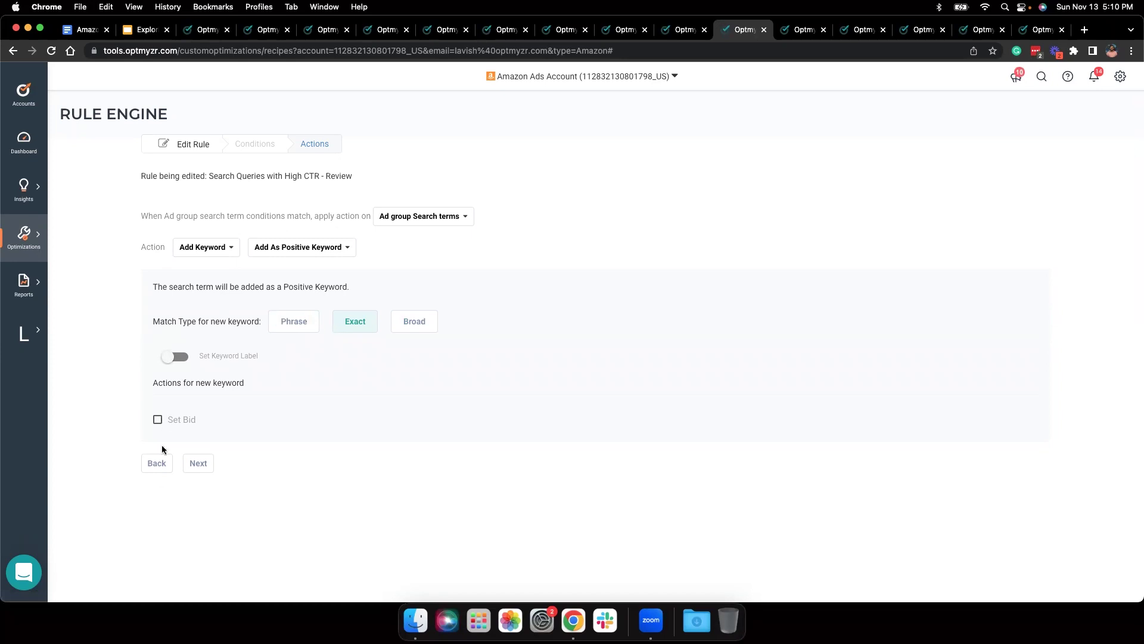
{"action": "left_click", "coordinate": [156, 463]}
{"action": "left_click", "coordinate": [715, 165]}
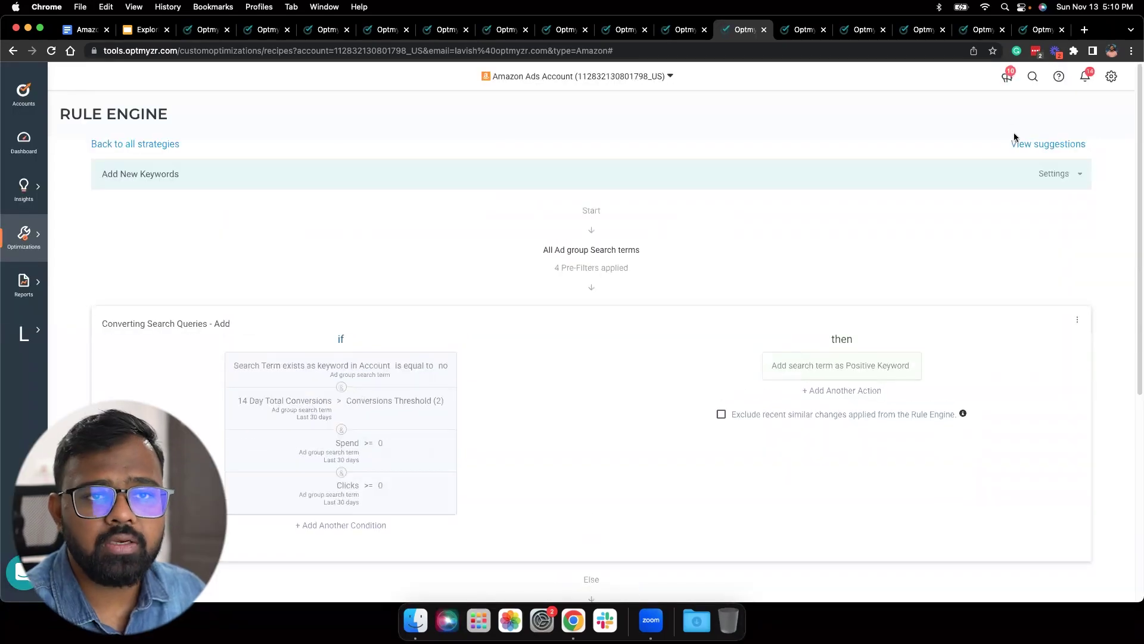
View the suggestions for the Add New Keywords strategy and open Multi-Account Reports in a separate browser tab
{"action": "left_click", "coordinate": [1018, 145]}
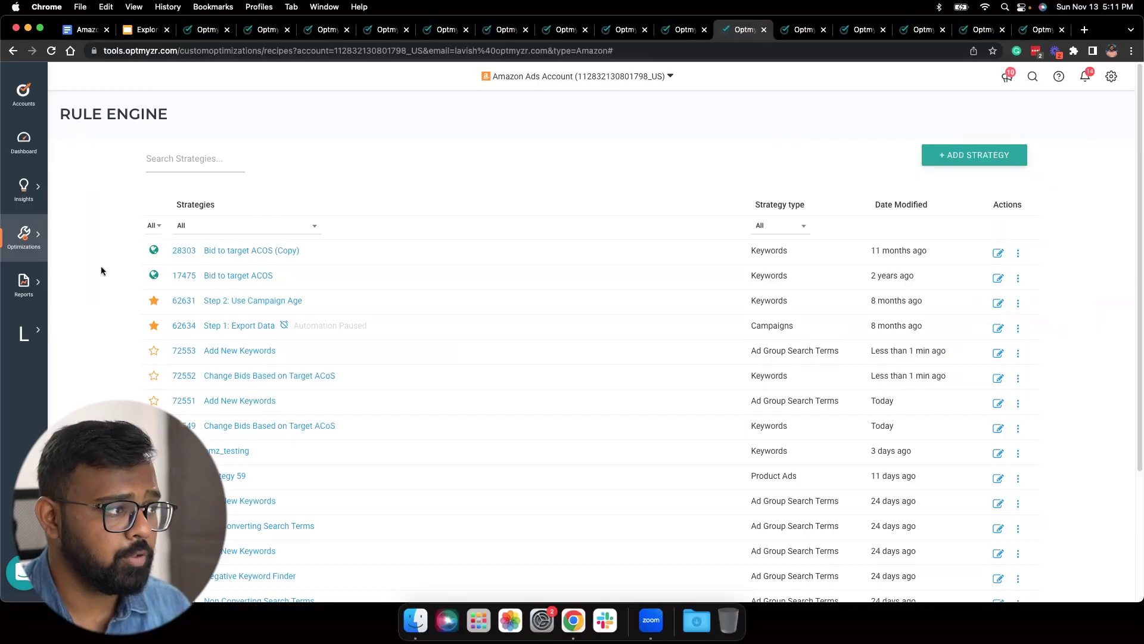
{"action": "left_click", "coordinate": [24, 285]}
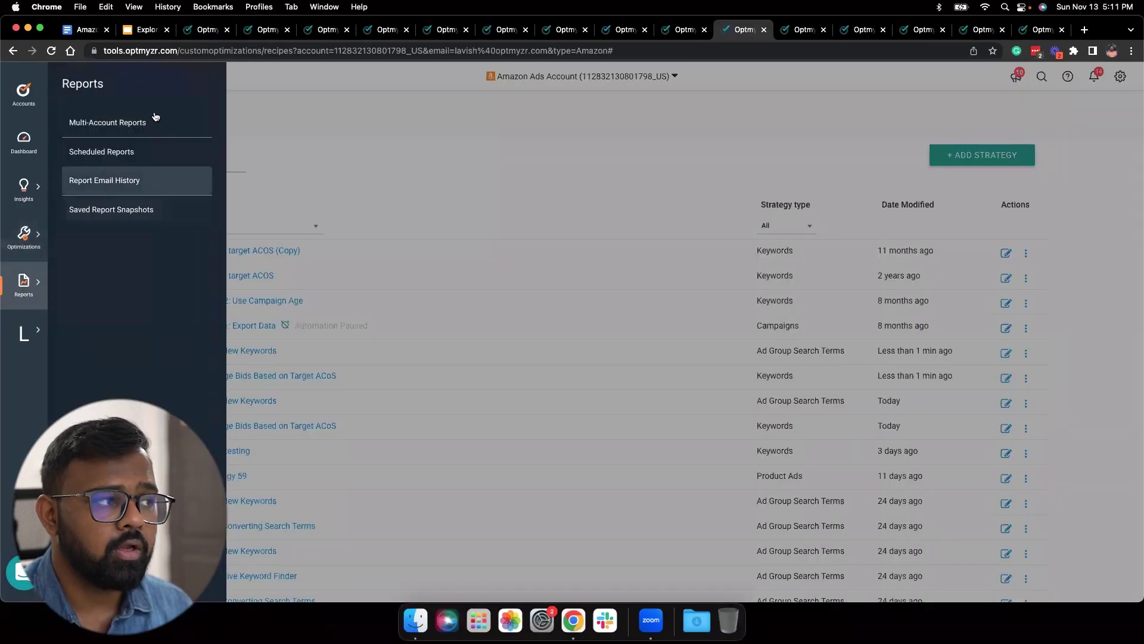
{"action": "right_click", "coordinate": [168, 124]}
{"action": "left_click", "coordinate": [185, 128]}
{"action": "left_click", "coordinate": [816, 30]}
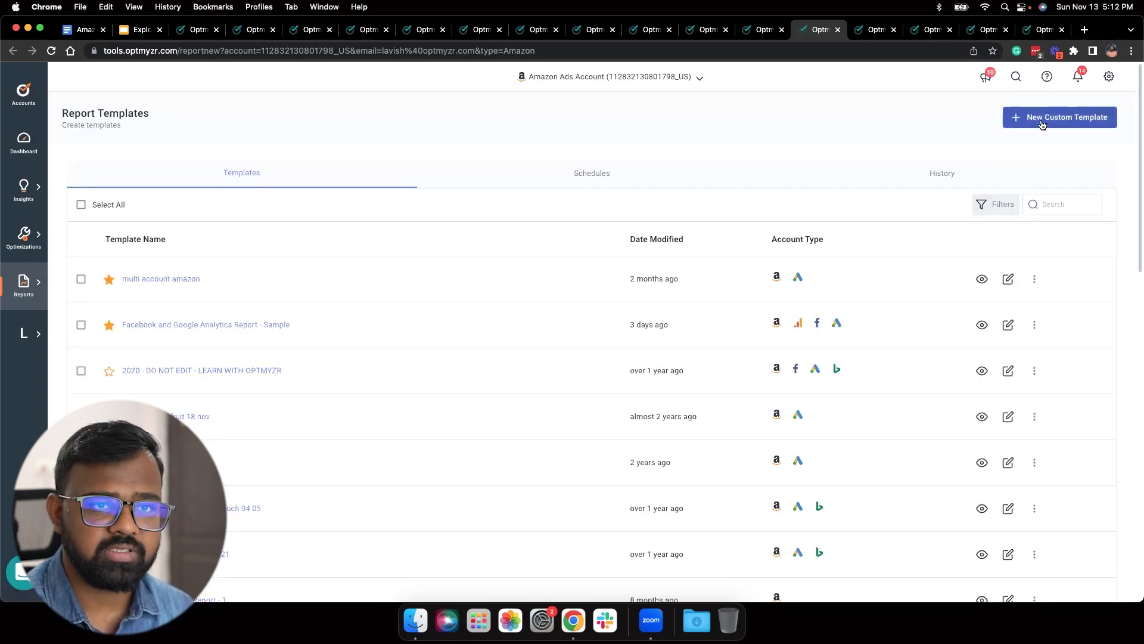
Create a new multi account custom report template named Amazon Report
{"action": "left_click", "coordinate": [1042, 122]}
{"action": "left_click", "coordinate": [1047, 163]}
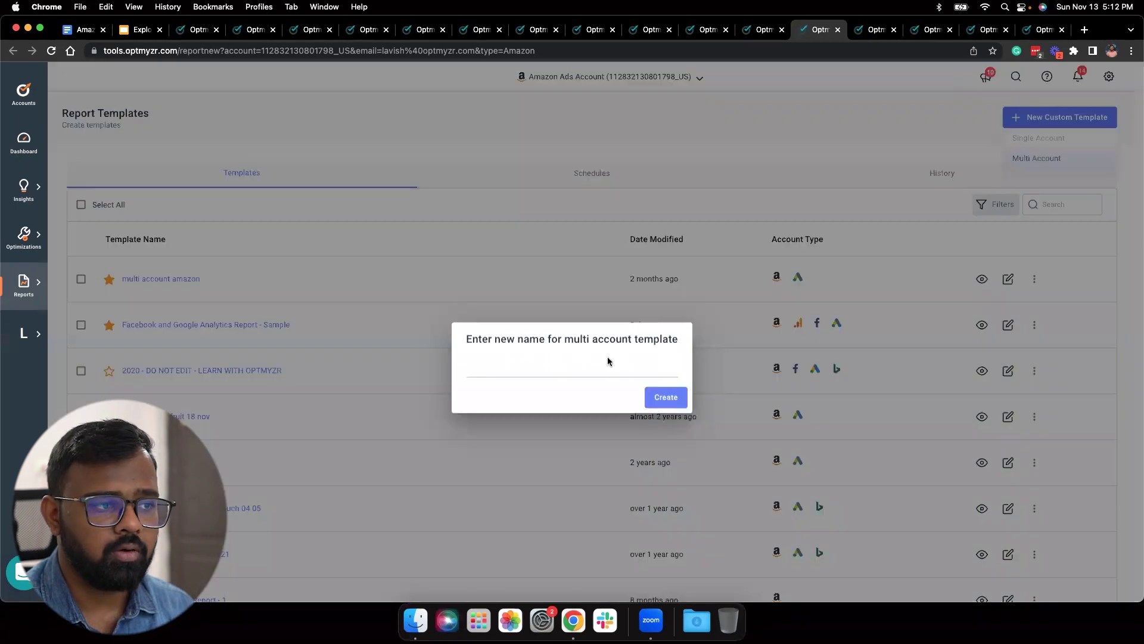
{"action": "type", "text": "Amazon R"}
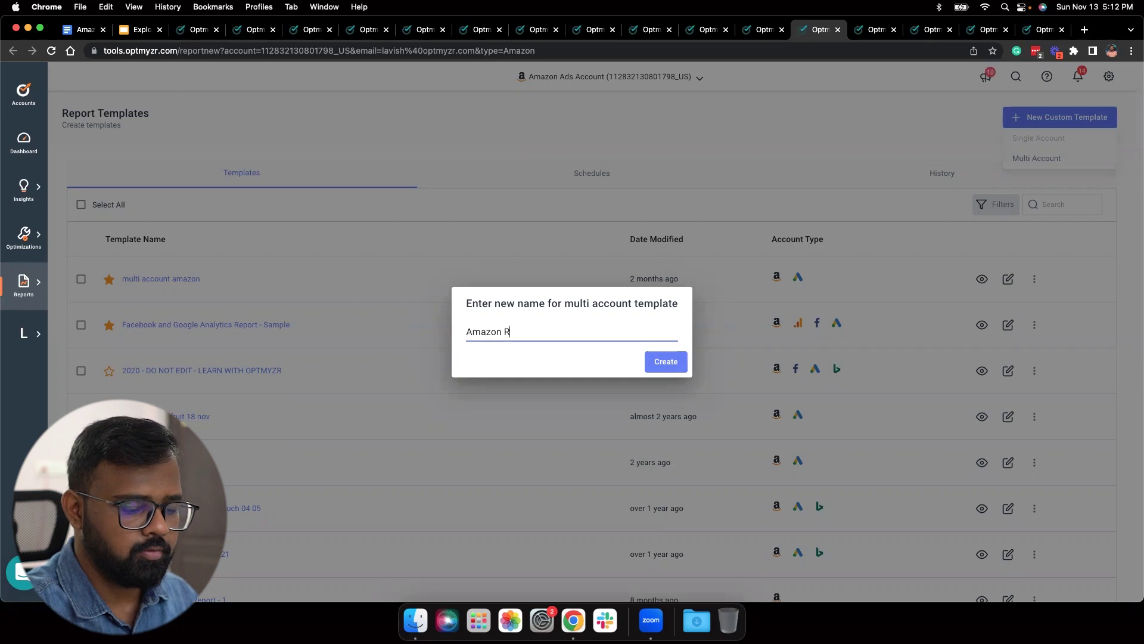
{"action": "type", "text": "eport"}
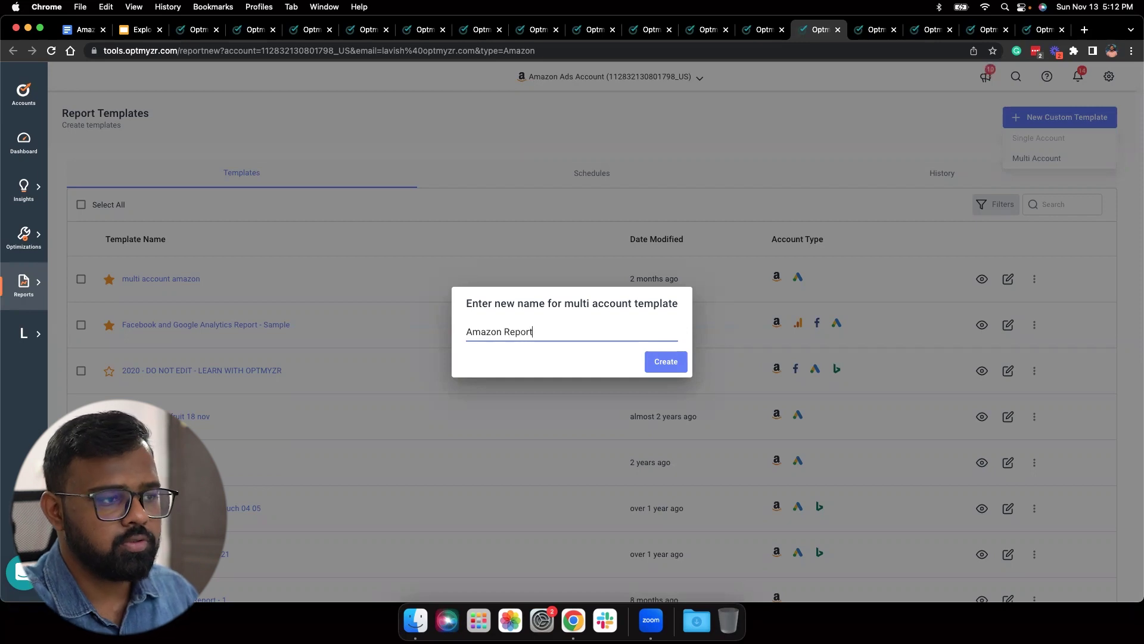
{"action": "left_click", "coordinate": [680, 365]}
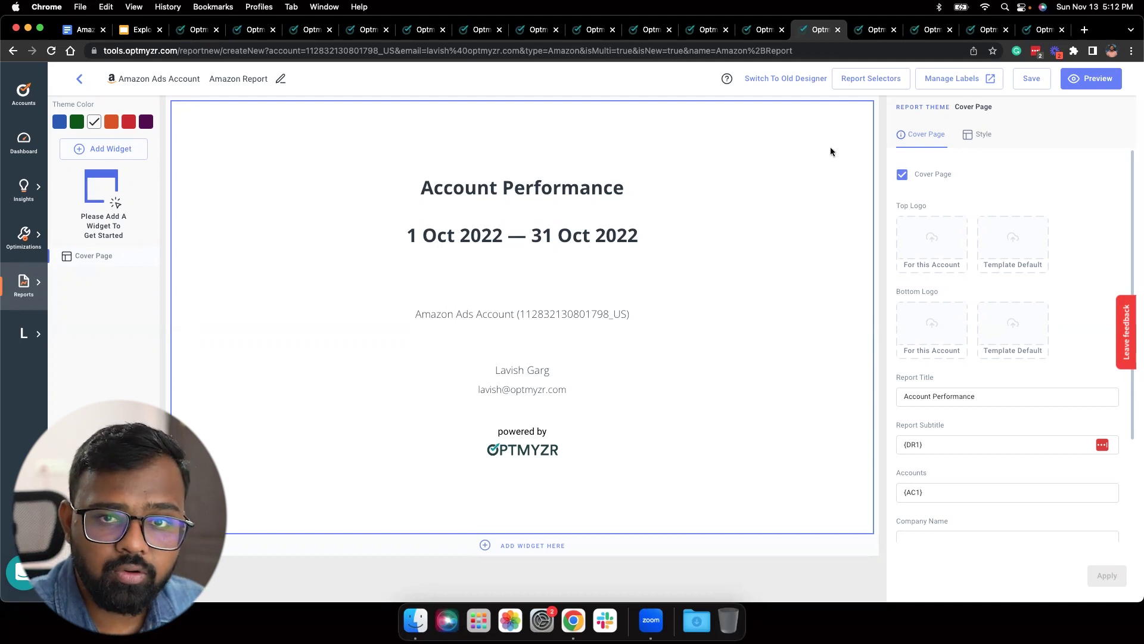
Add a report-level campaign selector covering all campaigns of the Optmyzr Google Ads account
{"action": "left_click", "coordinate": [870, 84]}
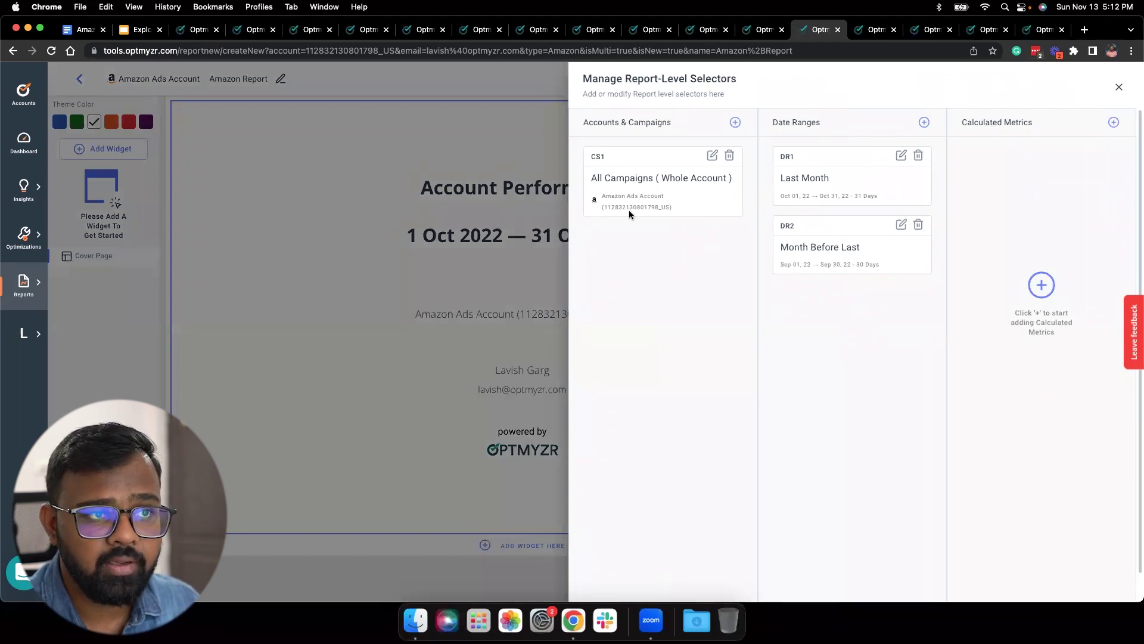
{"action": "left_click", "coordinate": [735, 122]}
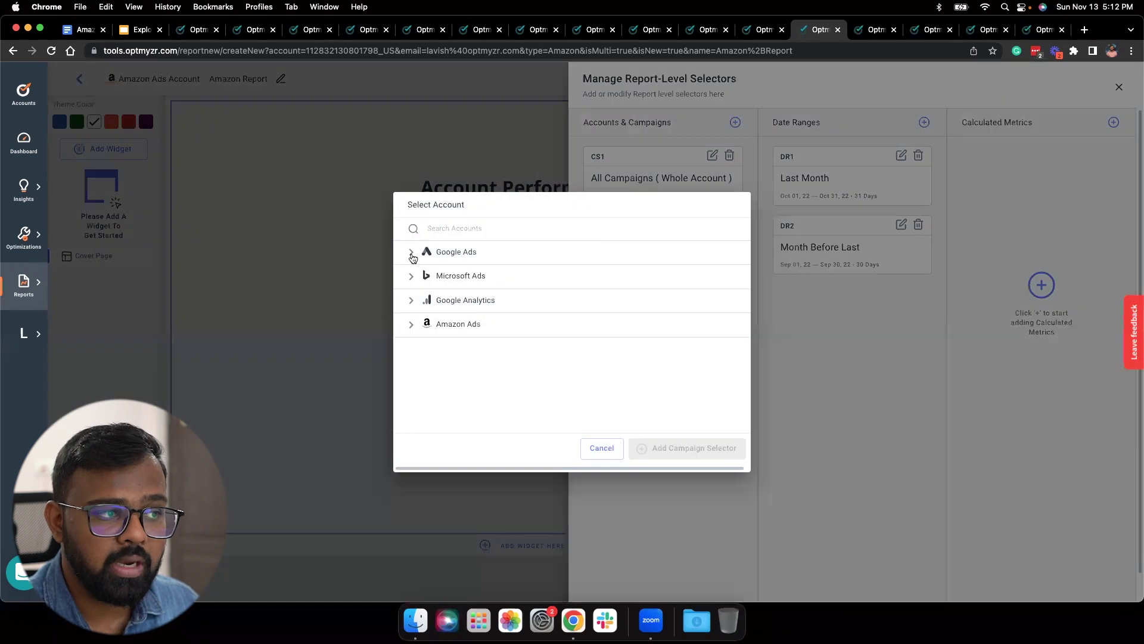
{"action": "left_click", "coordinate": [410, 252]}
{"action": "left_click", "coordinate": [517, 305]}
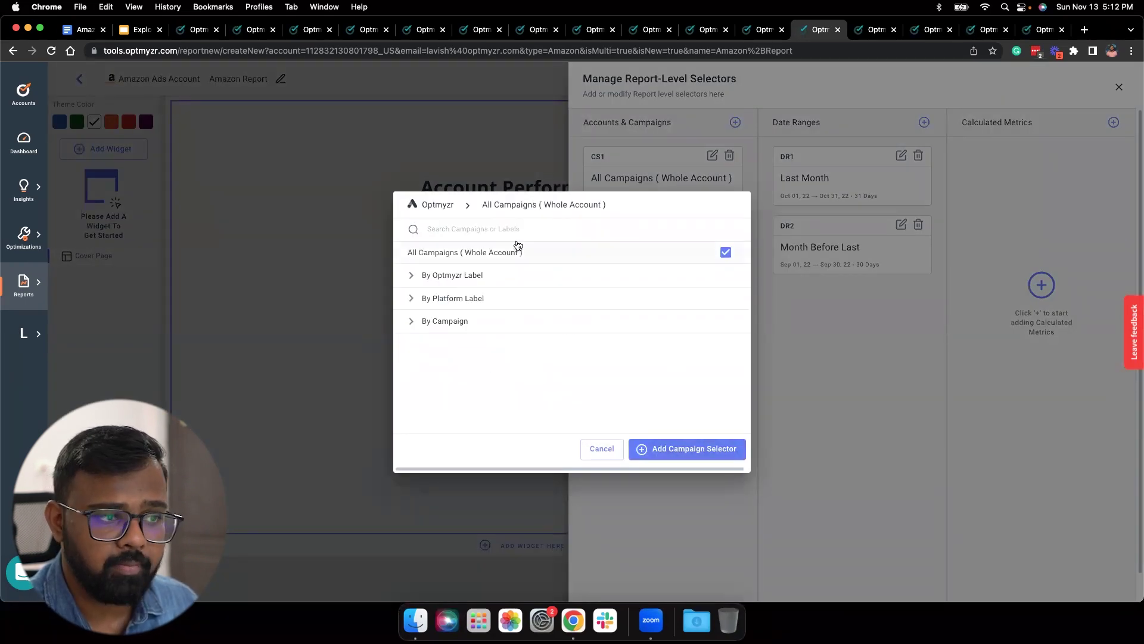
{"action": "left_click", "coordinate": [693, 451]}
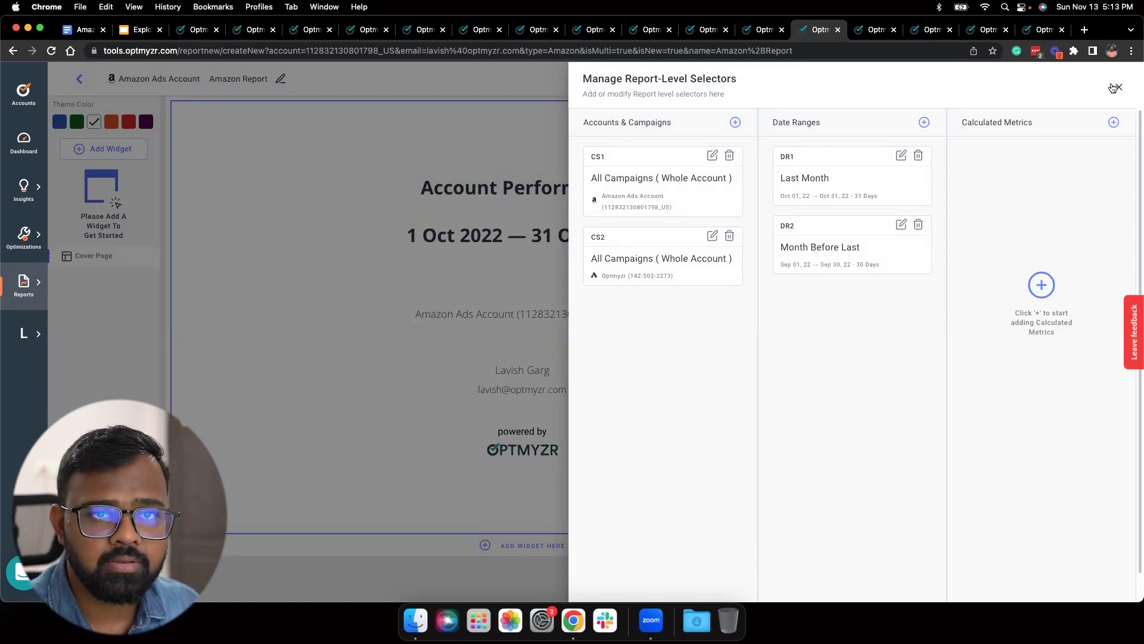
{"action": "scroll", "coordinate": [933, 403], "scroll_direction": "down", "scroll_amount": 1}
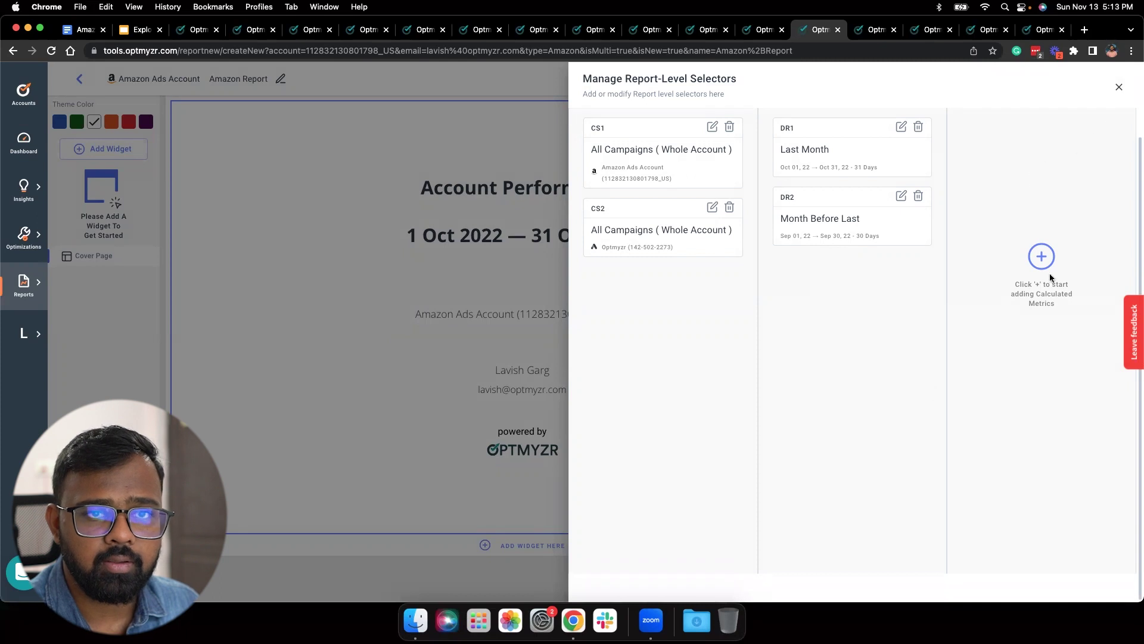
{"action": "left_click", "coordinate": [1118, 87]}
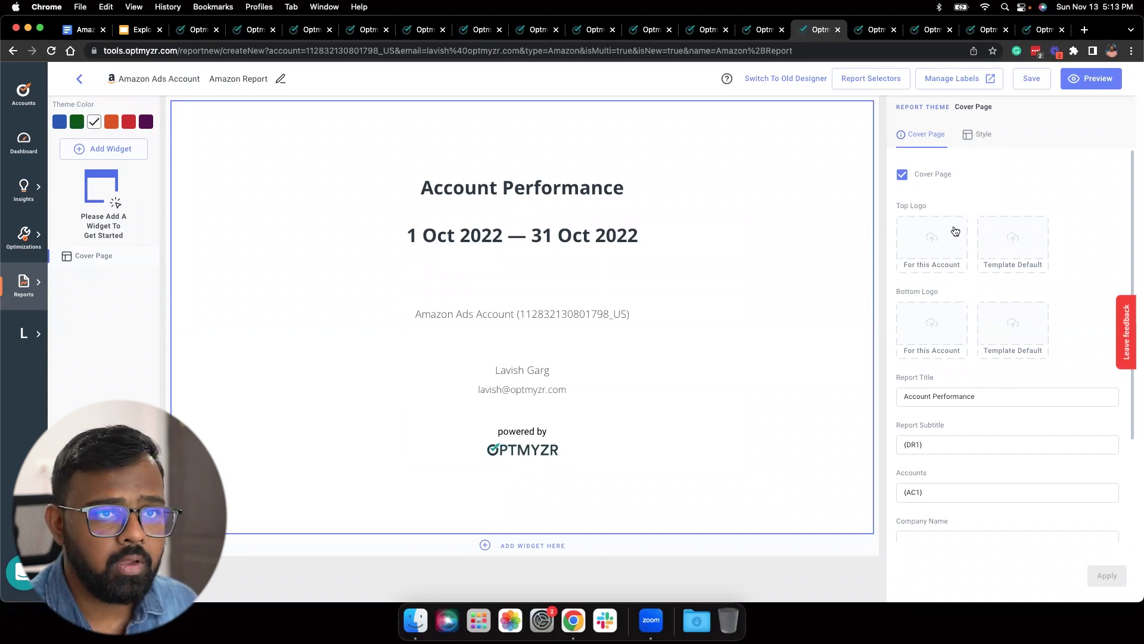
Check the cover page's style options for full page and footer images
{"action": "left_click", "coordinate": [980, 135]}
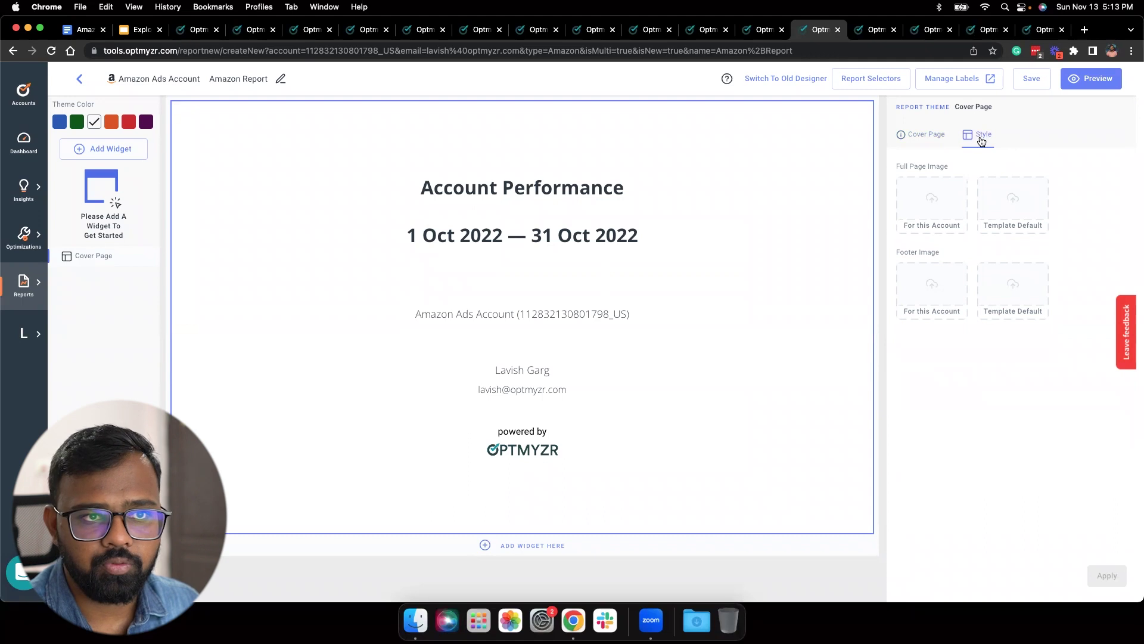
{"action": "left_click", "coordinate": [936, 147]}
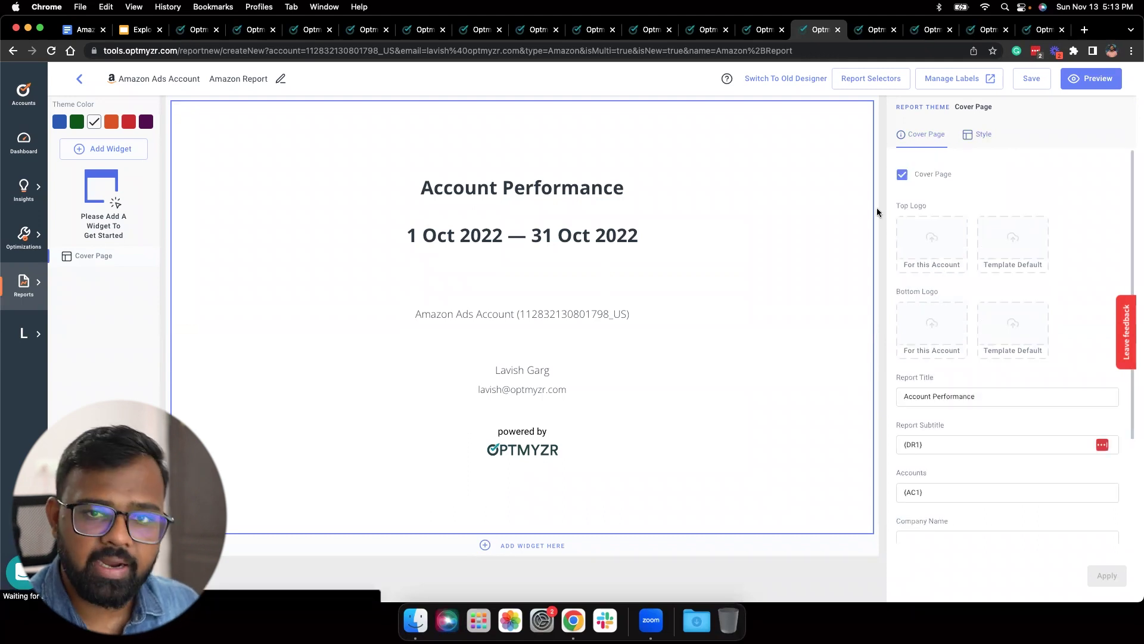
Add the Multi Account KPI, Multi Account Summary and Amazon Insights widgets to the report
{"action": "left_click", "coordinate": [87, 151]}
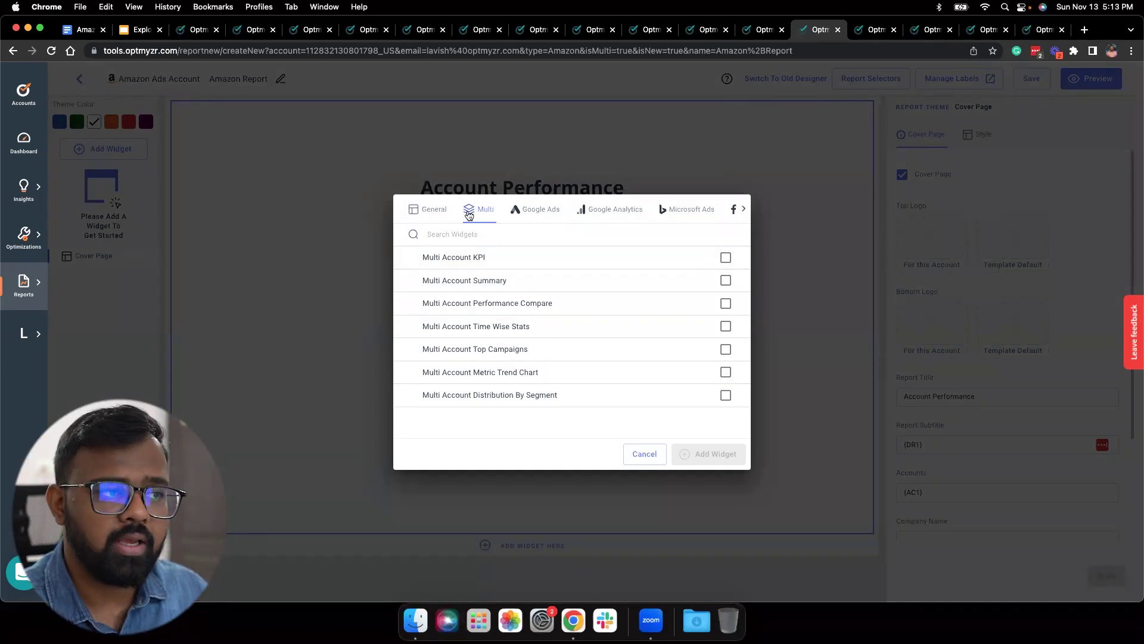
{"action": "left_click", "coordinate": [583, 258]}
{"action": "left_click", "coordinate": [604, 284]}
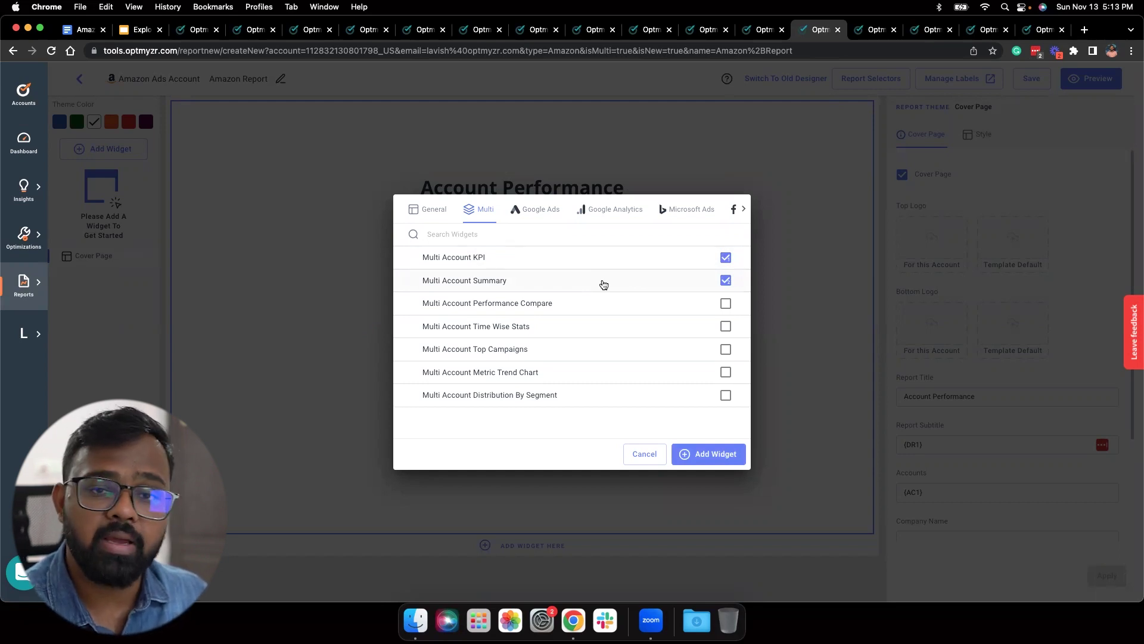
{"action": "left_click", "coordinate": [743, 210]}
{"action": "left_click", "coordinate": [707, 213]}
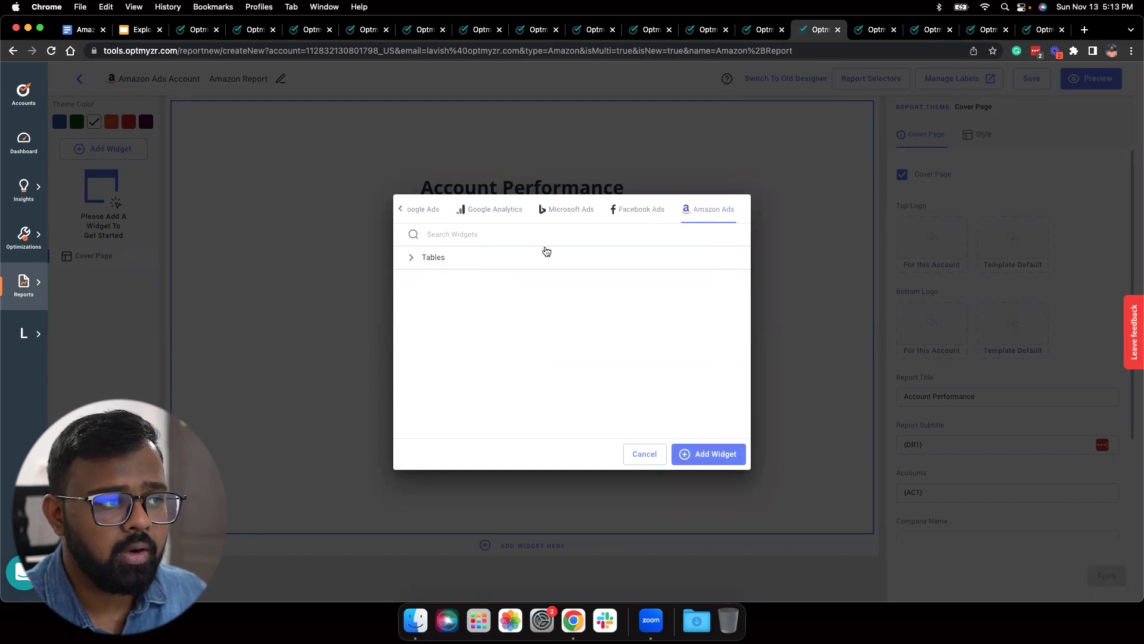
{"action": "left_click", "coordinate": [410, 260]}
{"action": "left_click", "coordinate": [550, 289]}
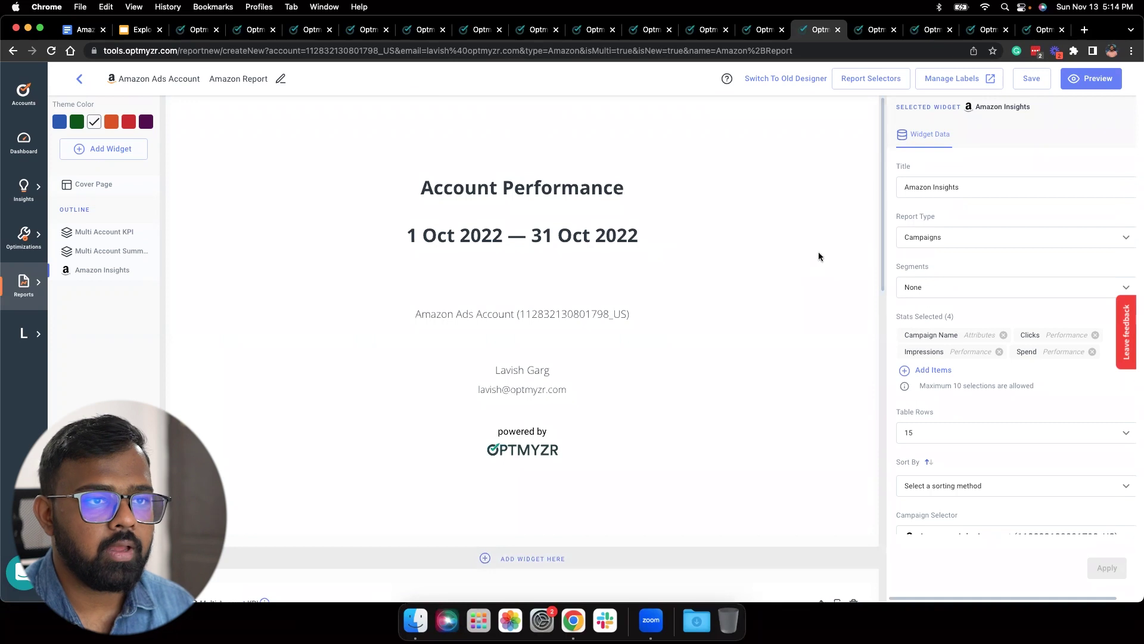
Include the CS2 all-campaigns selector of the Optmyzr account alongside CS1 in the Multi Account KPI widget
{"action": "scroll", "coordinate": [885, 191], "scroll_direction": "down", "scroll_amount": 5}
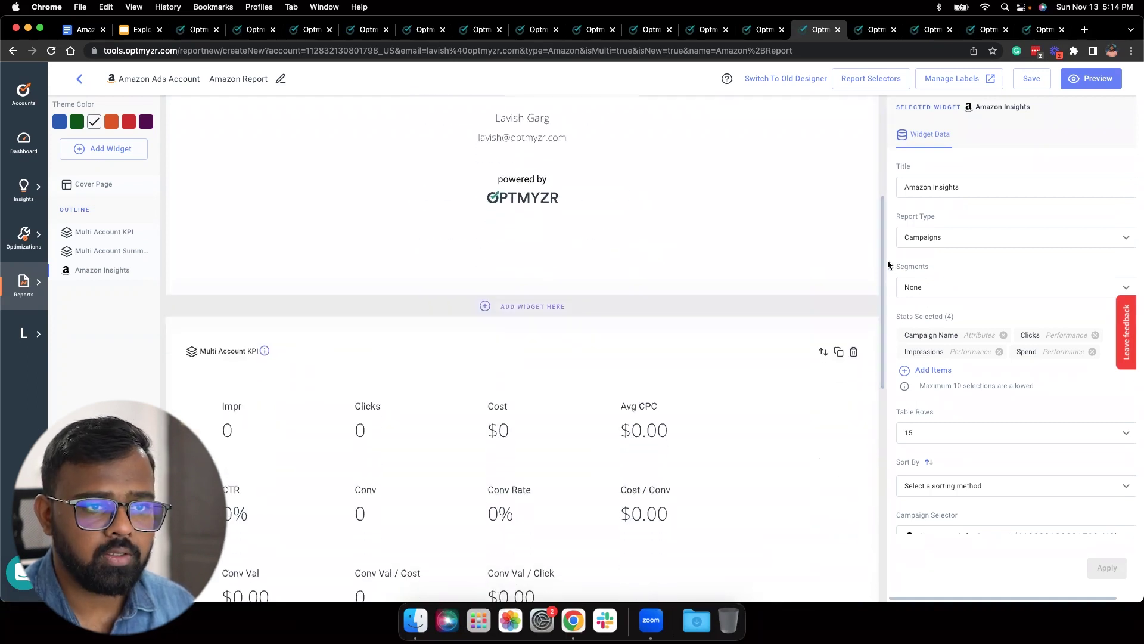
{"action": "scroll", "coordinate": [883, 264], "scroll_direction": "down", "scroll_amount": 3}
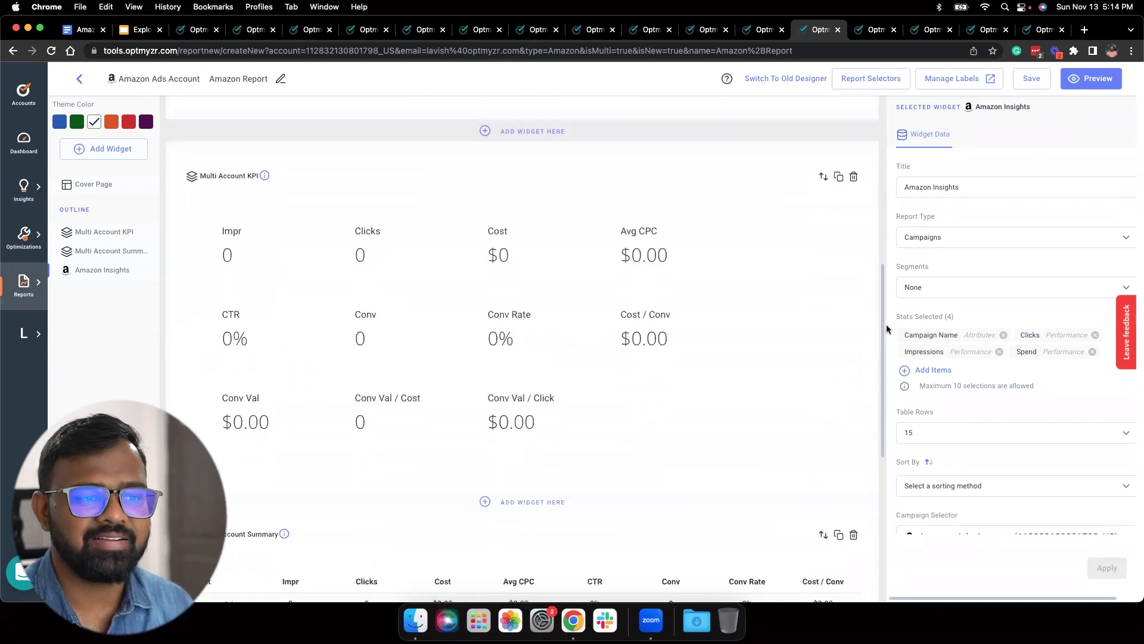
{"action": "scroll", "coordinate": [871, 307], "scroll_direction": "down", "scroll_amount": 4}
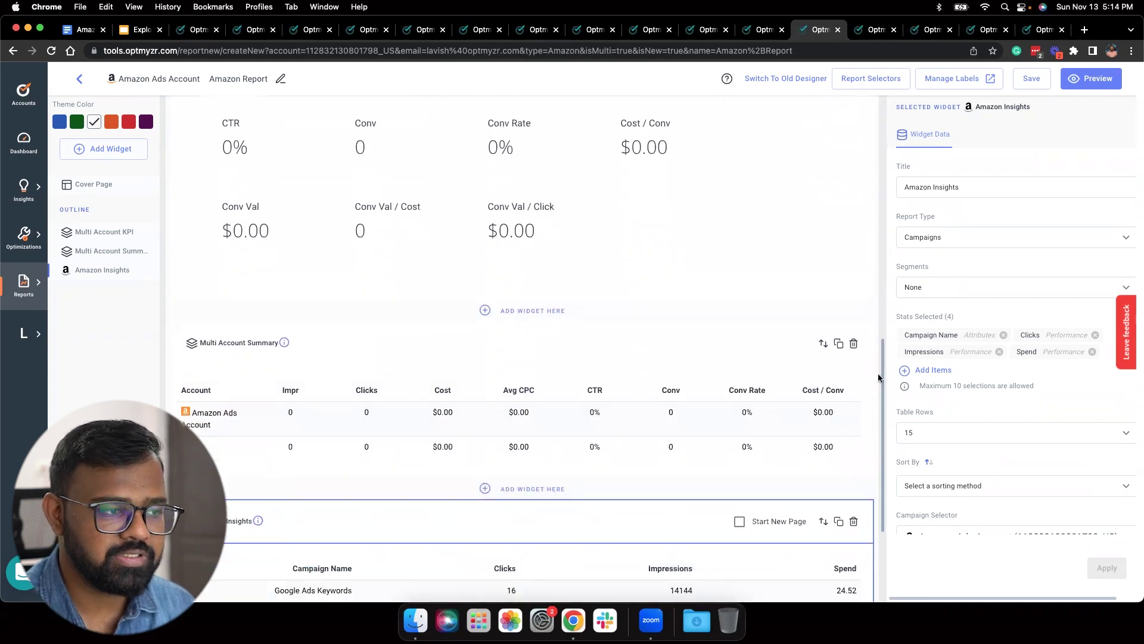
{"action": "scroll", "coordinate": [881, 401], "scroll_direction": "down", "scroll_amount": 4}
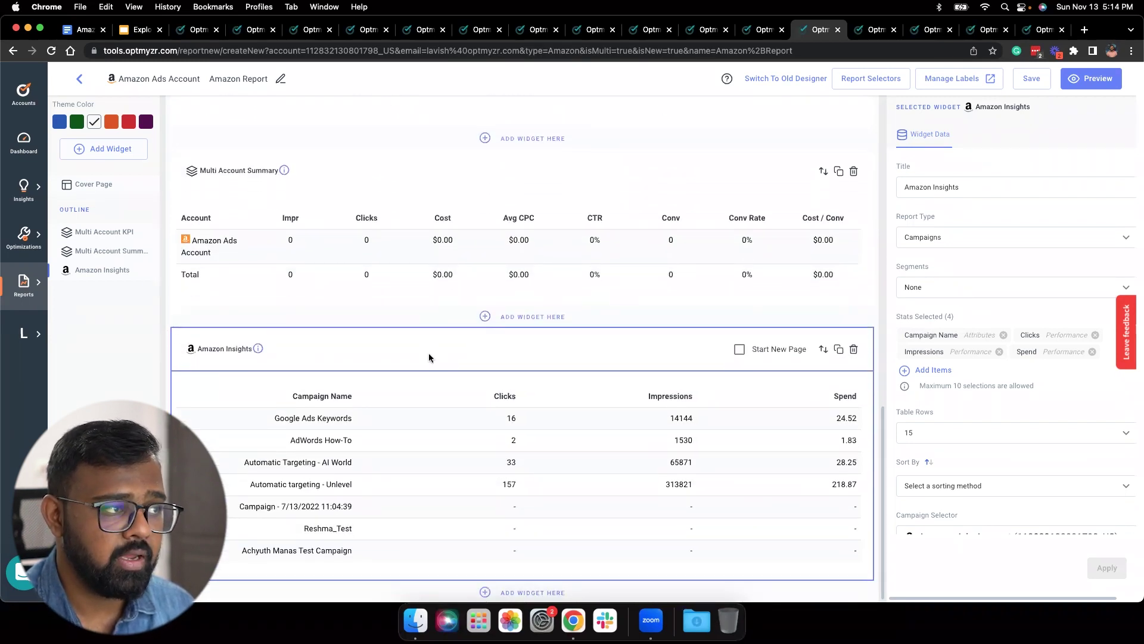
{"action": "scroll", "coordinate": [430, 355], "scroll_direction": "up", "scroll_amount": 5}
{"action": "scroll", "coordinate": [358, 339], "scroll_direction": "up", "scroll_amount": 2}
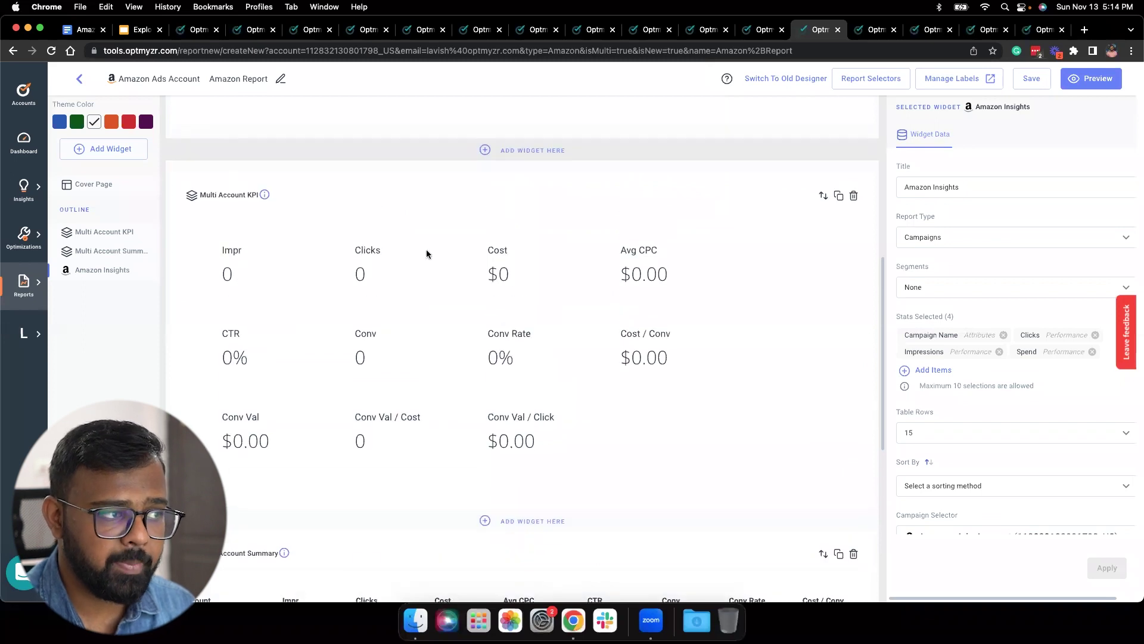
{"action": "left_click", "coordinate": [774, 430]}
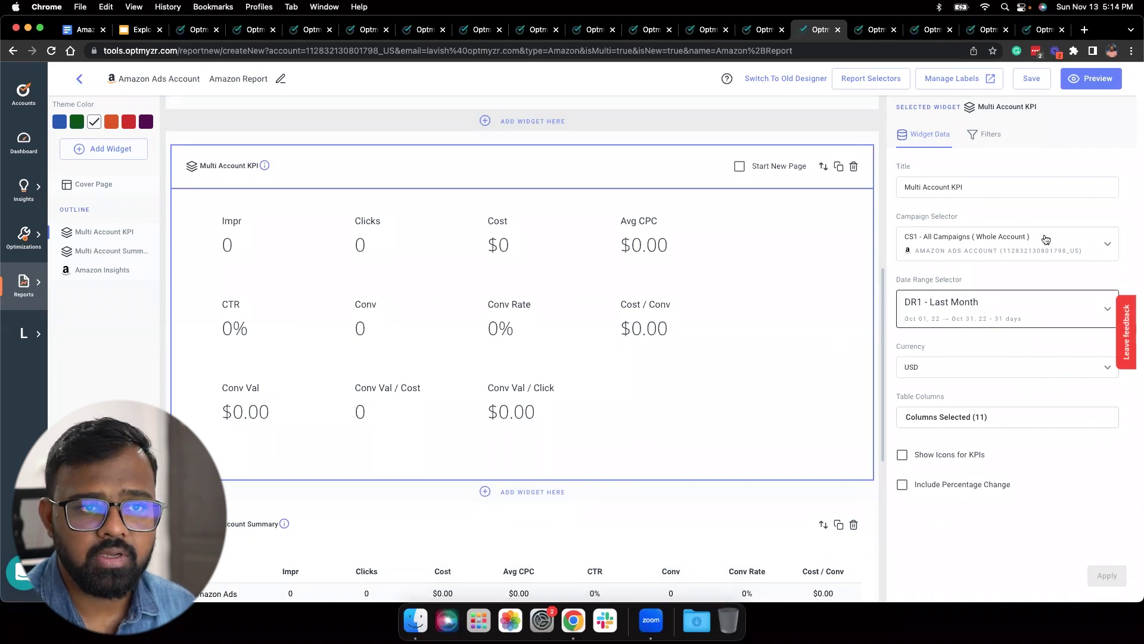
{"action": "left_click", "coordinate": [1106, 243]}
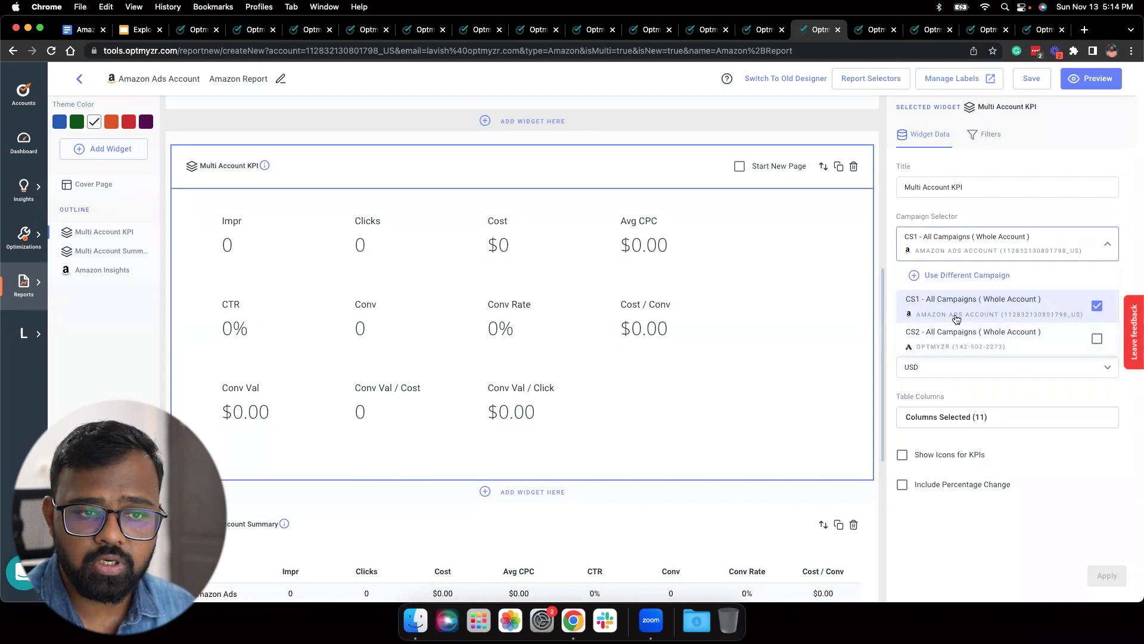
{"action": "left_click", "coordinate": [1096, 339]}
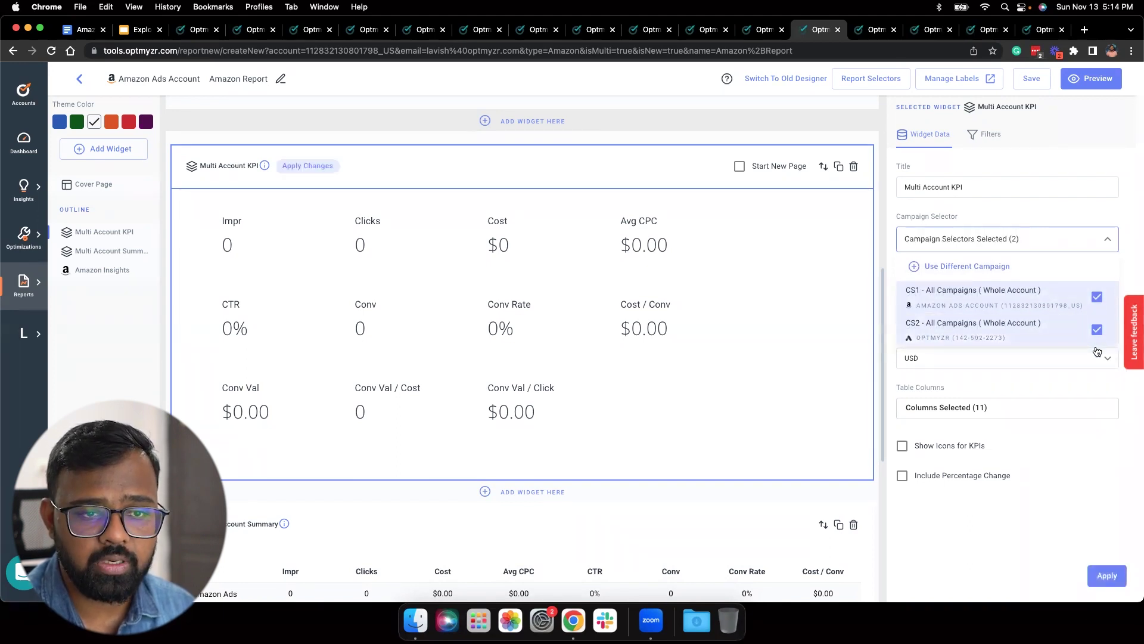
{"action": "left_click", "coordinate": [1102, 462]}
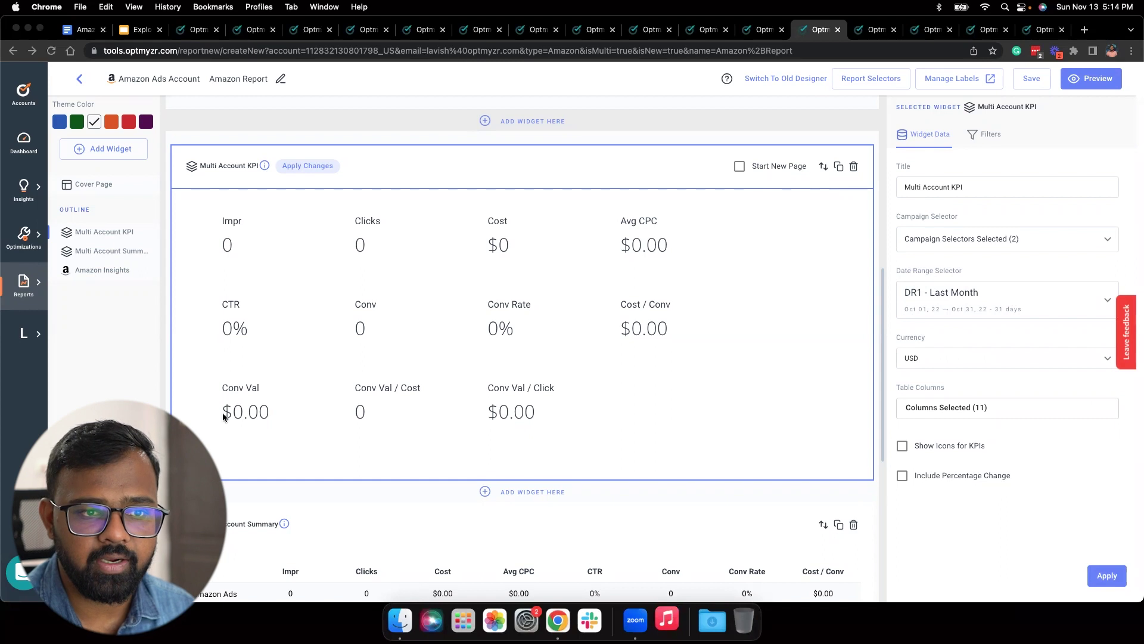
Look through the Multi Account KPI widget's table column choices and apply its pending changes
{"action": "left_click", "coordinate": [992, 409]}
{"action": "scroll", "coordinate": [1031, 450], "scroll_direction": "down", "scroll_amount": 5}
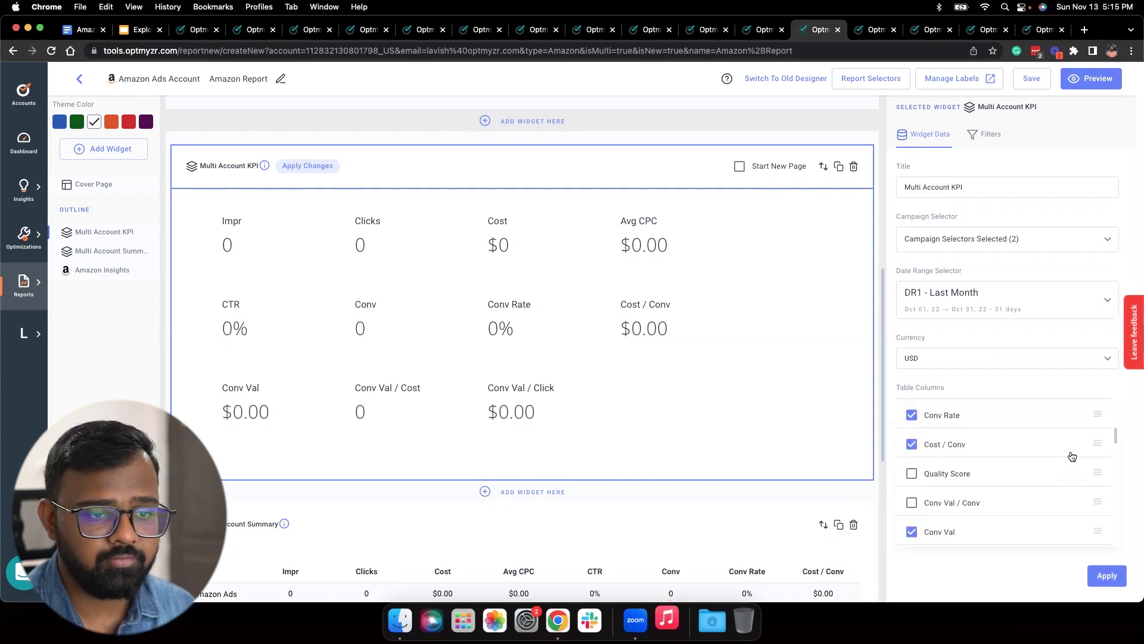
{"action": "scroll", "coordinate": [1048, 470], "scroll_direction": "down", "scroll_amount": 5}
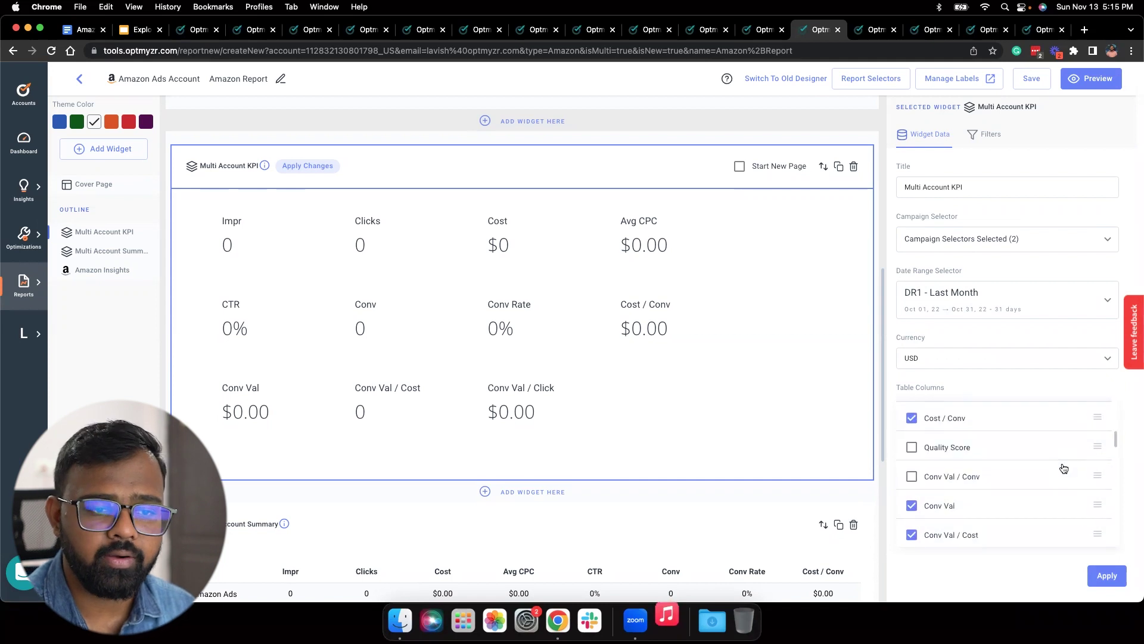
{"action": "left_click", "coordinate": [740, 376]}
{"action": "scroll", "coordinate": [852, 404], "scroll_direction": "down", "scroll_amount": 5}
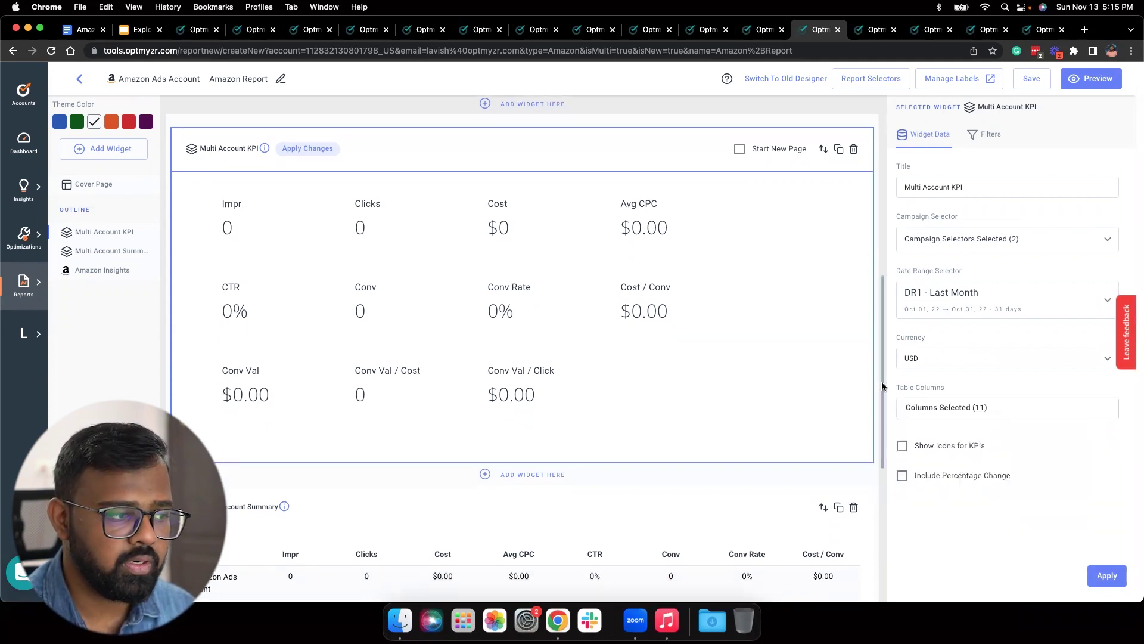
{"action": "scroll", "coordinate": [715, 349], "scroll_direction": "up", "scroll_amount": 5}
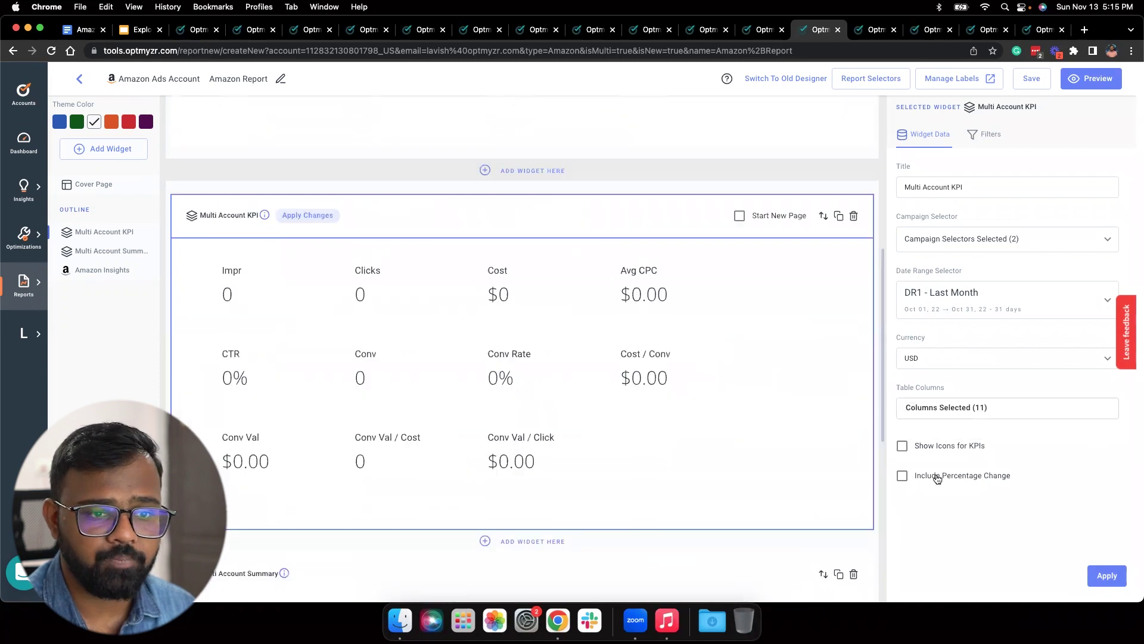
{"action": "left_click", "coordinate": [1106, 575]}
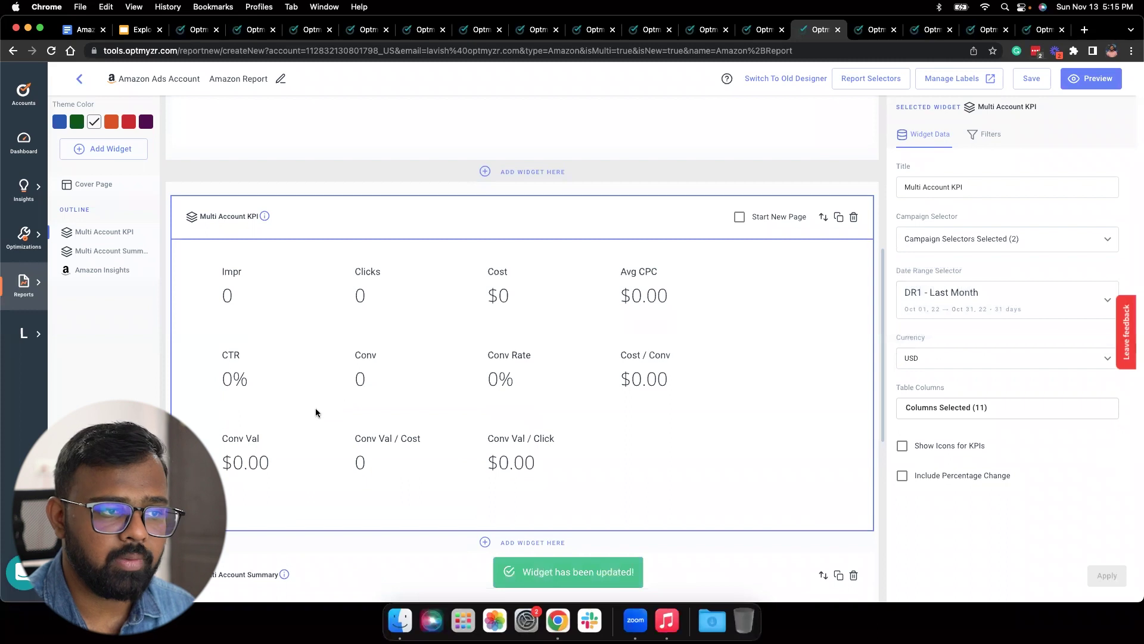
Select the CS2 Optmyzr all-campaigns selector in addition to CS1 for the Multi Account Summary widget
{"action": "scroll", "coordinate": [595, 426], "scroll_direction": "down", "scroll_amount": 4}
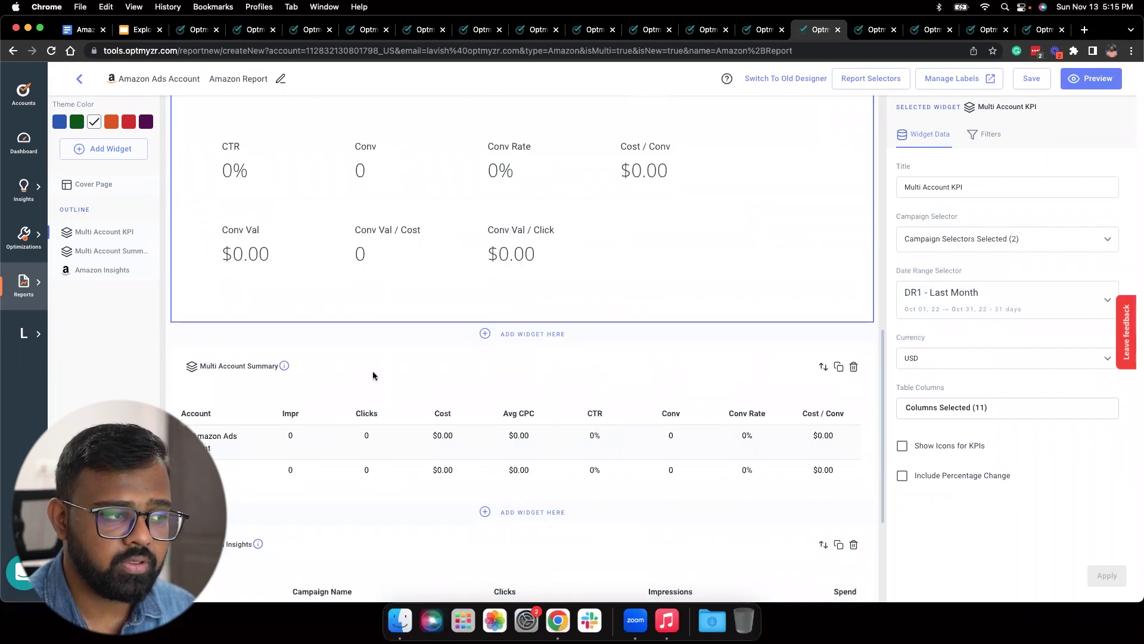
{"action": "left_click", "coordinate": [403, 392]}
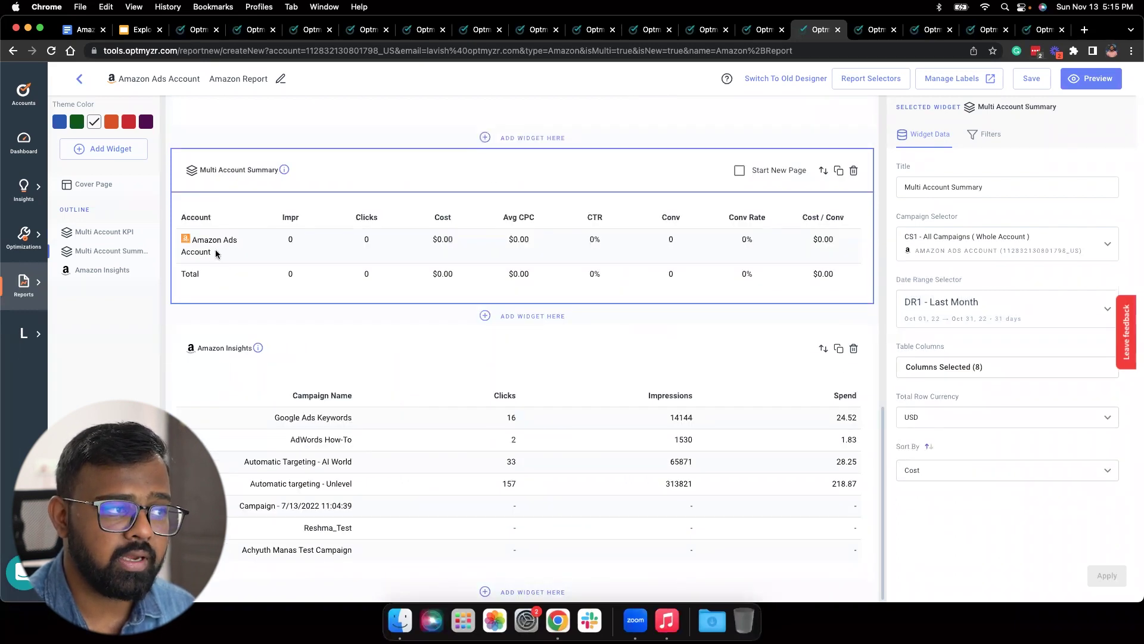
{"action": "left_click", "coordinate": [996, 245]}
{"action": "left_click", "coordinate": [967, 337]}
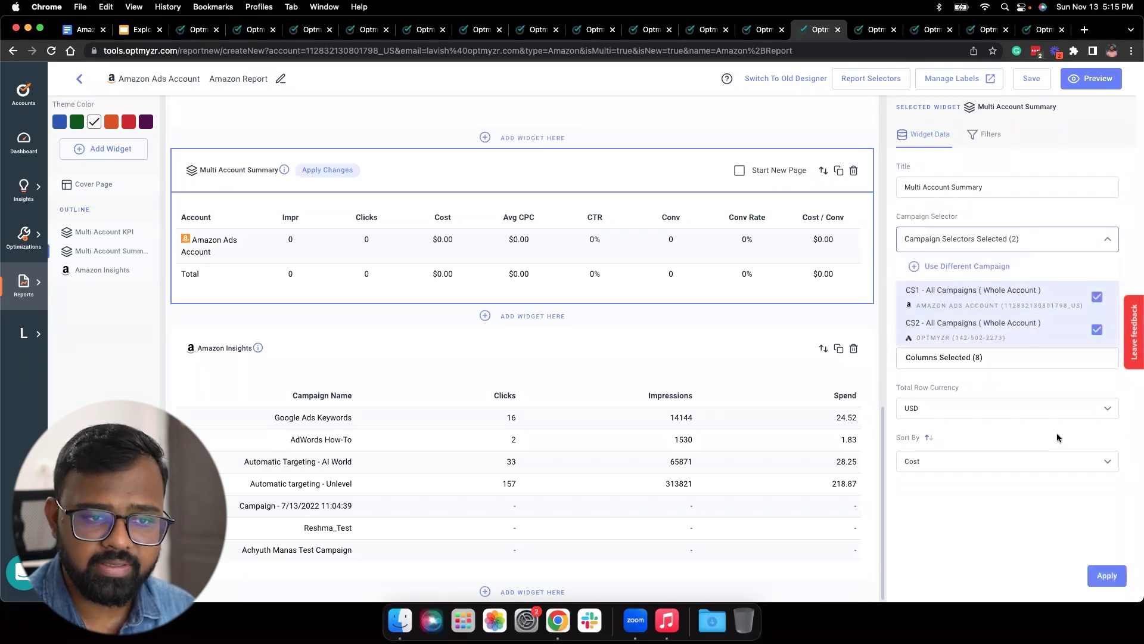
{"action": "left_click", "coordinate": [1057, 541]}
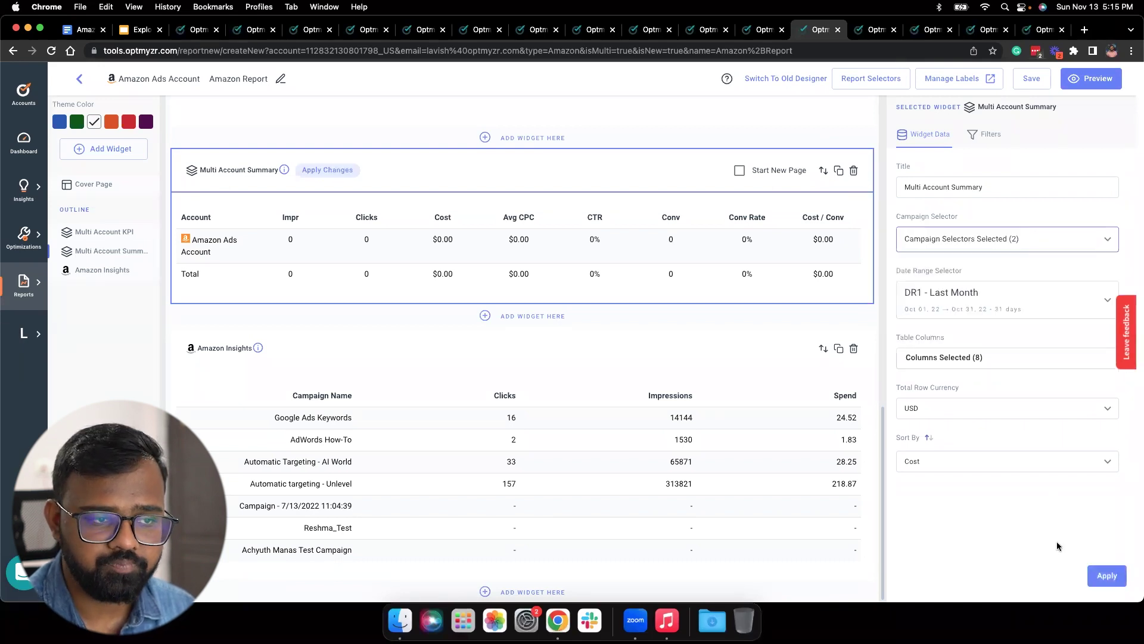
Set the Amazon Insights widget's report type to Product Targeting and check its segment options, keeping None
{"action": "left_click", "coordinate": [609, 368]}
{"action": "key", "text": "Return"}
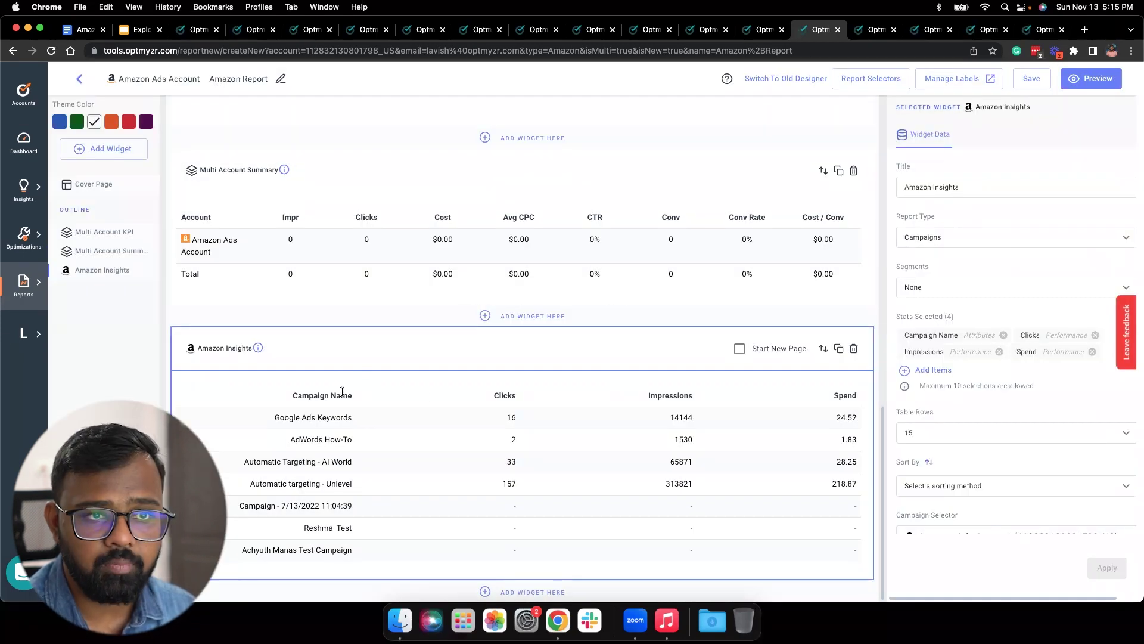
{"action": "left_click", "coordinate": [947, 236]}
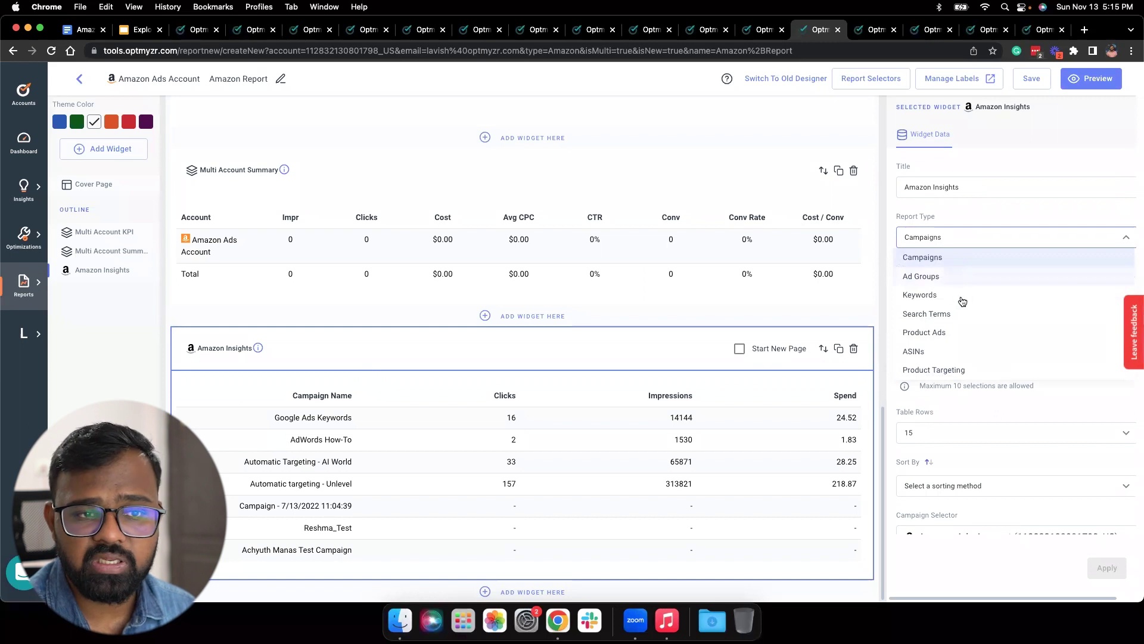
{"action": "left_click", "coordinate": [969, 371]}
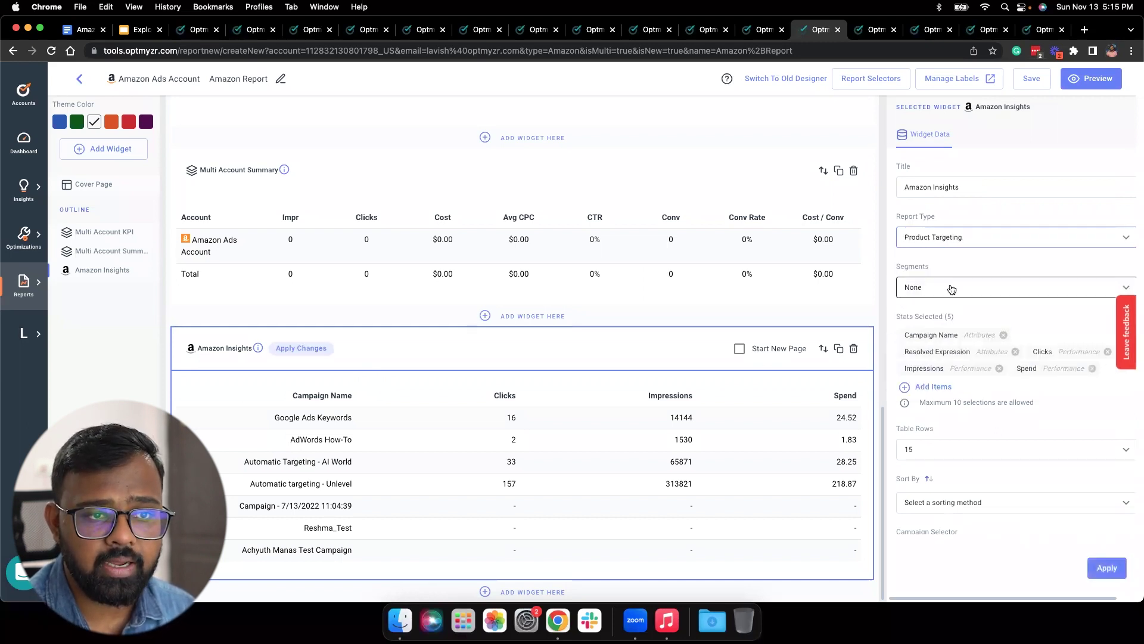
{"action": "left_click", "coordinate": [957, 292]}
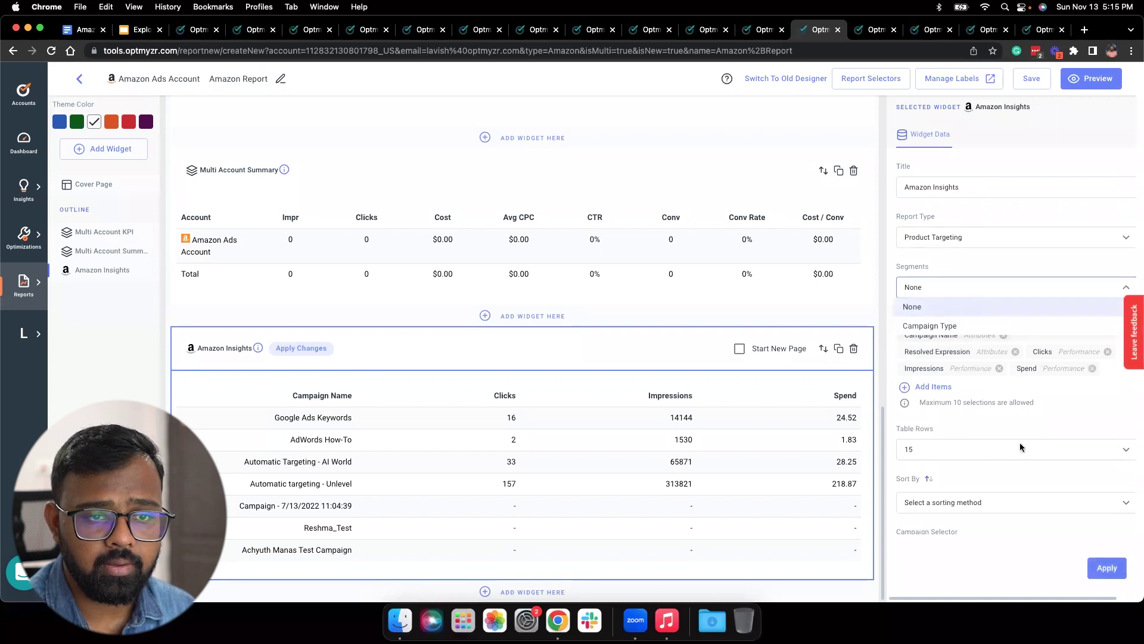
{"action": "left_click", "coordinate": [1046, 431]}
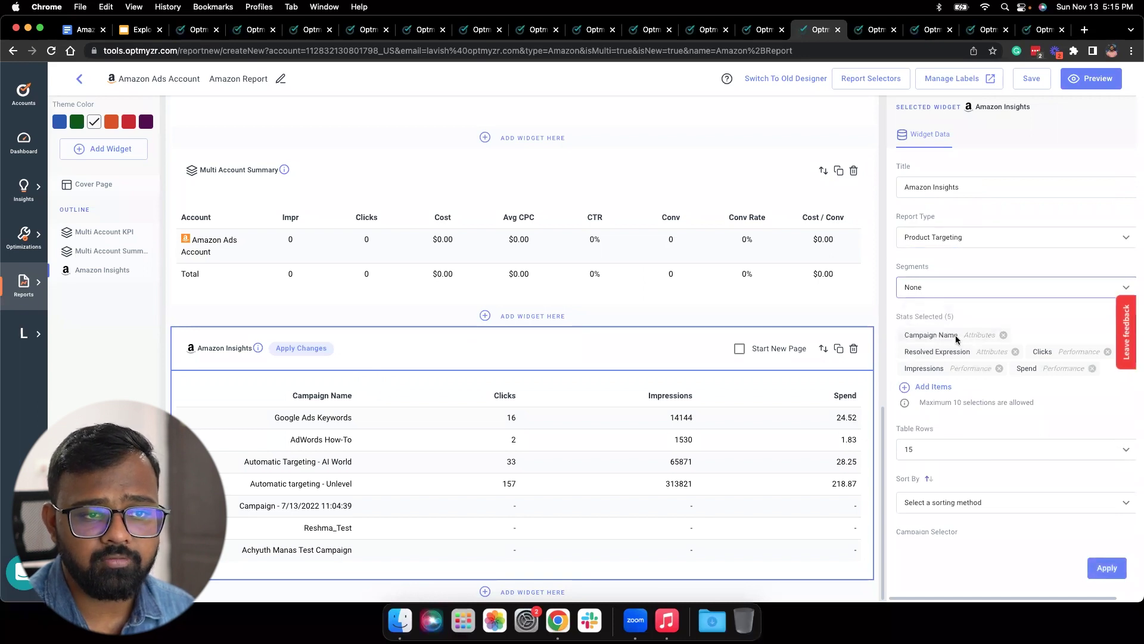
Choose the performance stats Cost Per Click (CPC) and Click Through Rate (CTR) as additional items for Amazon Insights
{"action": "left_click", "coordinate": [926, 387]}
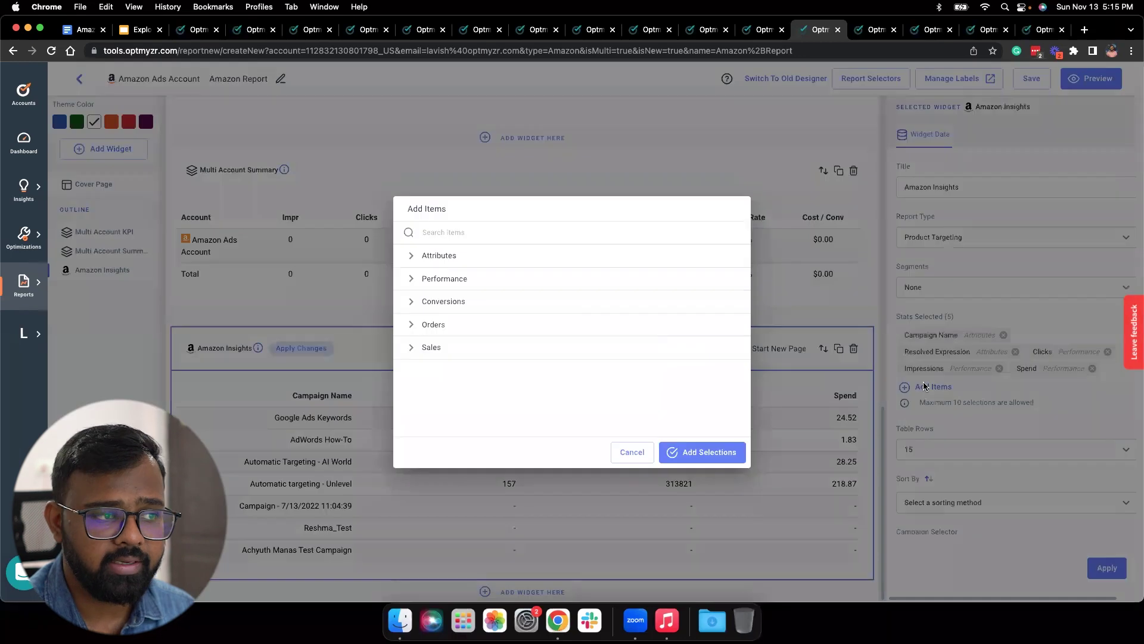
{"action": "left_click", "coordinate": [415, 256]}
{"action": "left_click", "coordinate": [415, 257]}
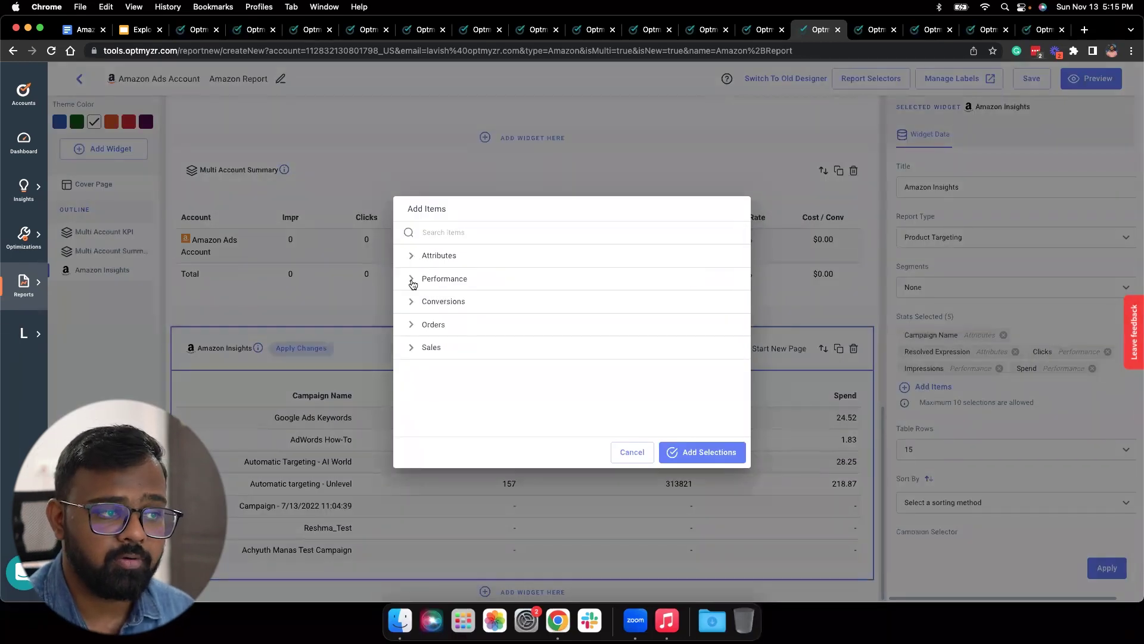
{"action": "left_click", "coordinate": [411, 278]}
{"action": "scroll", "coordinate": [542, 333], "scroll_direction": "down", "scroll_amount": 3}
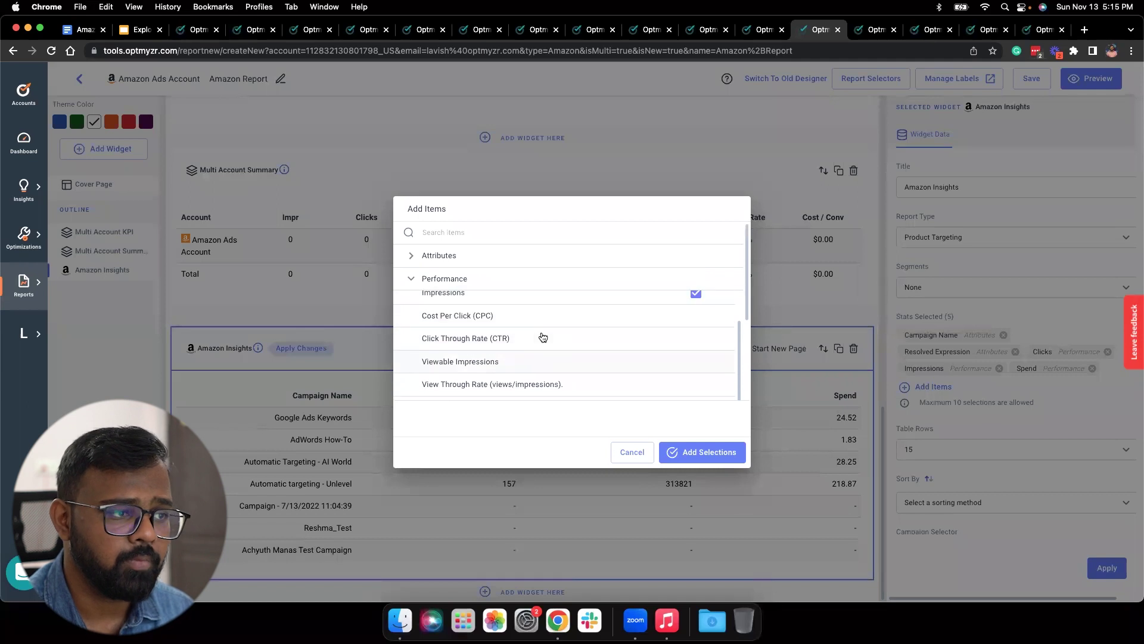
{"action": "left_click", "coordinate": [551, 325]}
{"action": "left_click", "coordinate": [552, 341]}
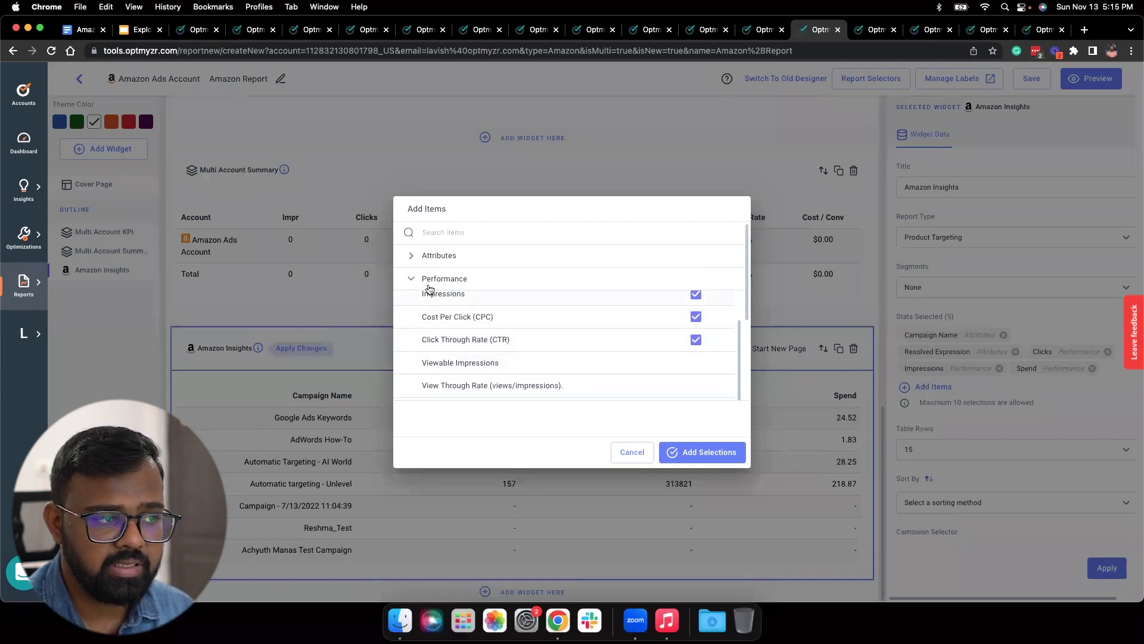
Look through the Orders, Conversions and Sales stats, then add the chosen items to the widget
{"action": "left_click", "coordinate": [416, 279]}
{"action": "left_click", "coordinate": [419, 325]}
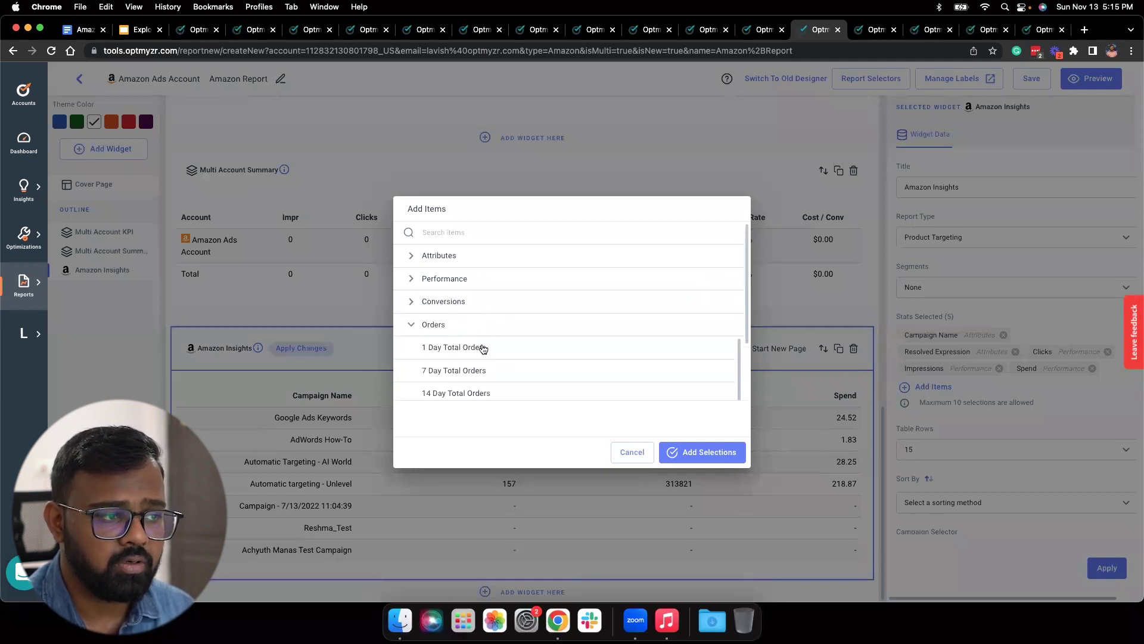
{"action": "left_click", "coordinate": [405, 324]}
{"action": "left_click", "coordinate": [411, 299]}
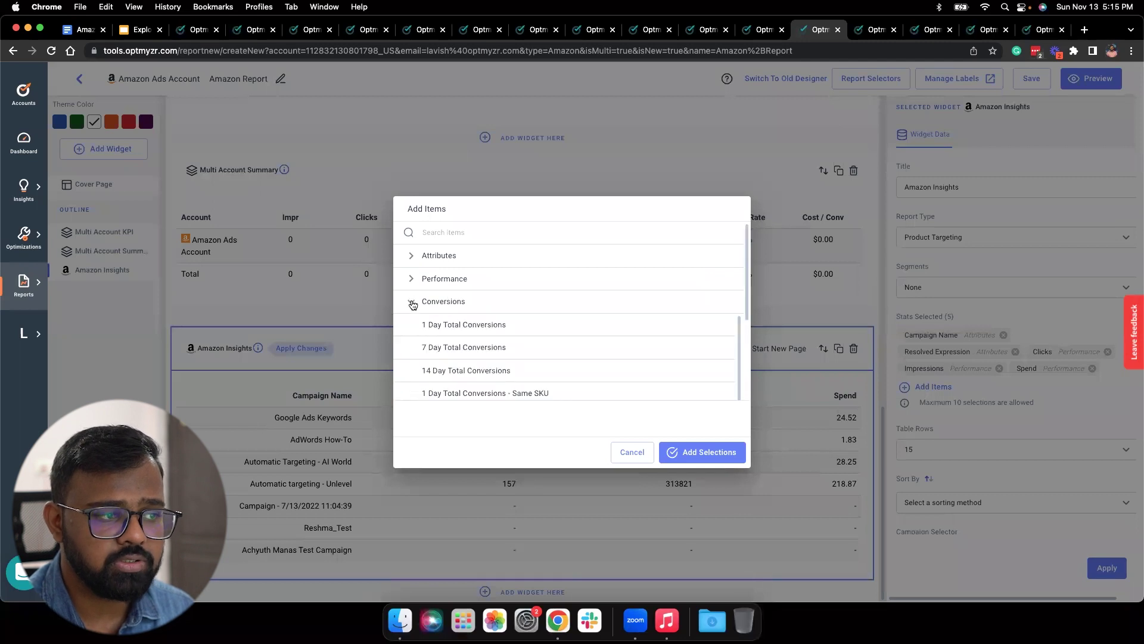
{"action": "left_click", "coordinate": [411, 300]}
{"action": "left_click", "coordinate": [421, 345]}
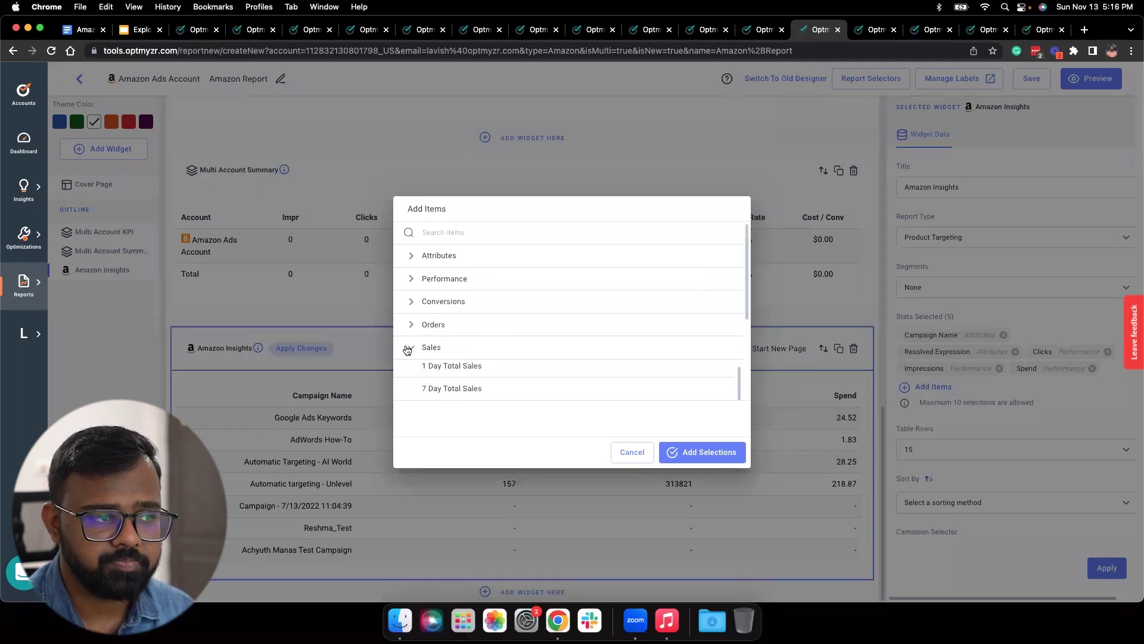
{"action": "left_click", "coordinate": [719, 450]}
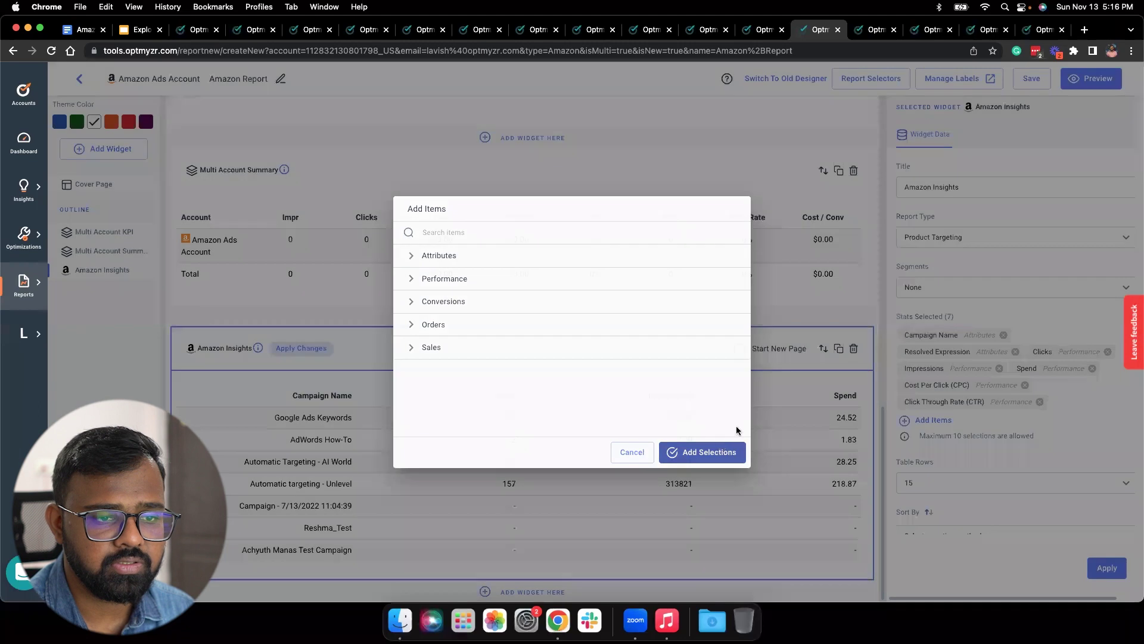
Apply the Amazon Insights changes and review the updated product targeting table
{"action": "scroll", "coordinate": [964, 453], "scroll_direction": "down", "scroll_amount": 5}
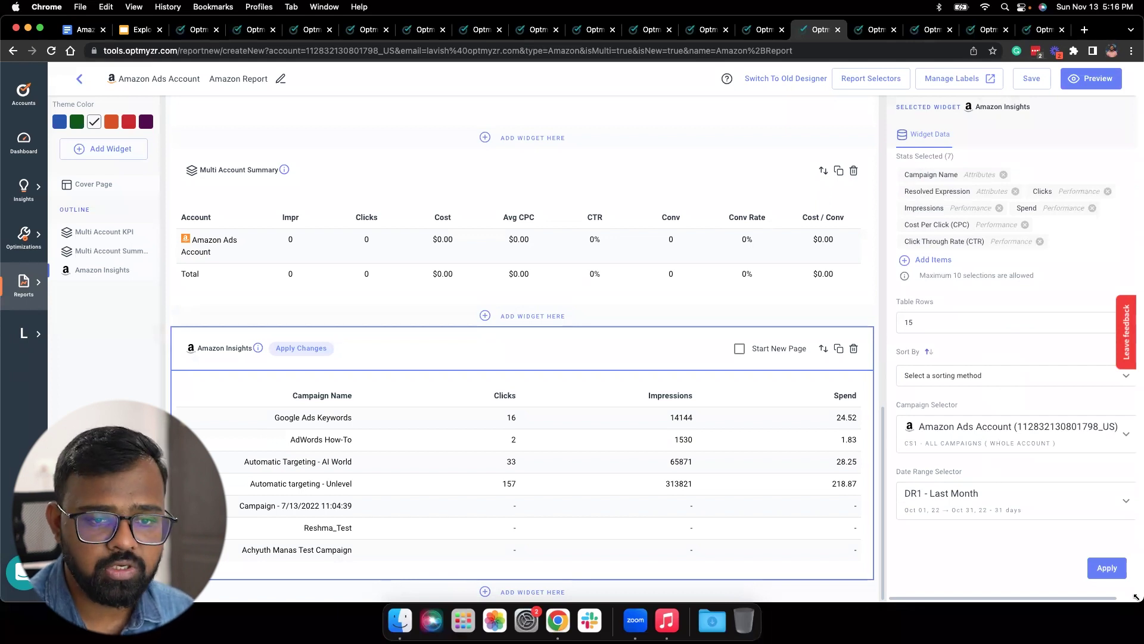
{"action": "left_click", "coordinate": [1107, 569]}
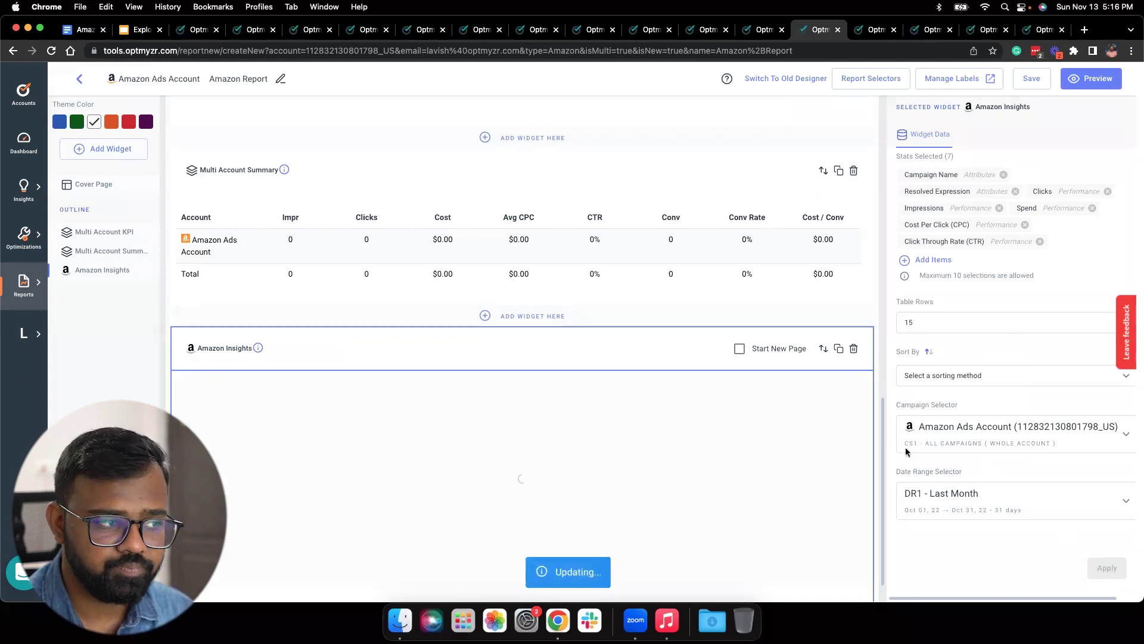
{"action": "scroll", "coordinate": [817, 453], "scroll_direction": "down", "scroll_amount": 2}
{"action": "scroll", "coordinate": [737, 486], "scroll_direction": "down", "scroll_amount": 3}
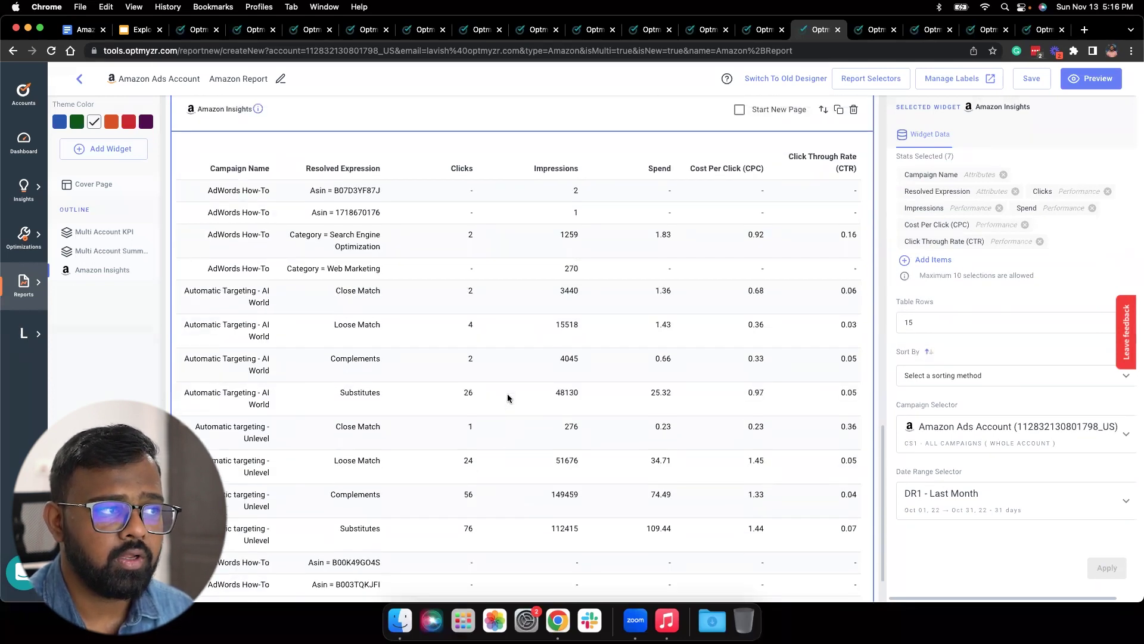
{"action": "scroll", "coordinate": [507, 397], "scroll_direction": "up", "scroll_amount": 1}
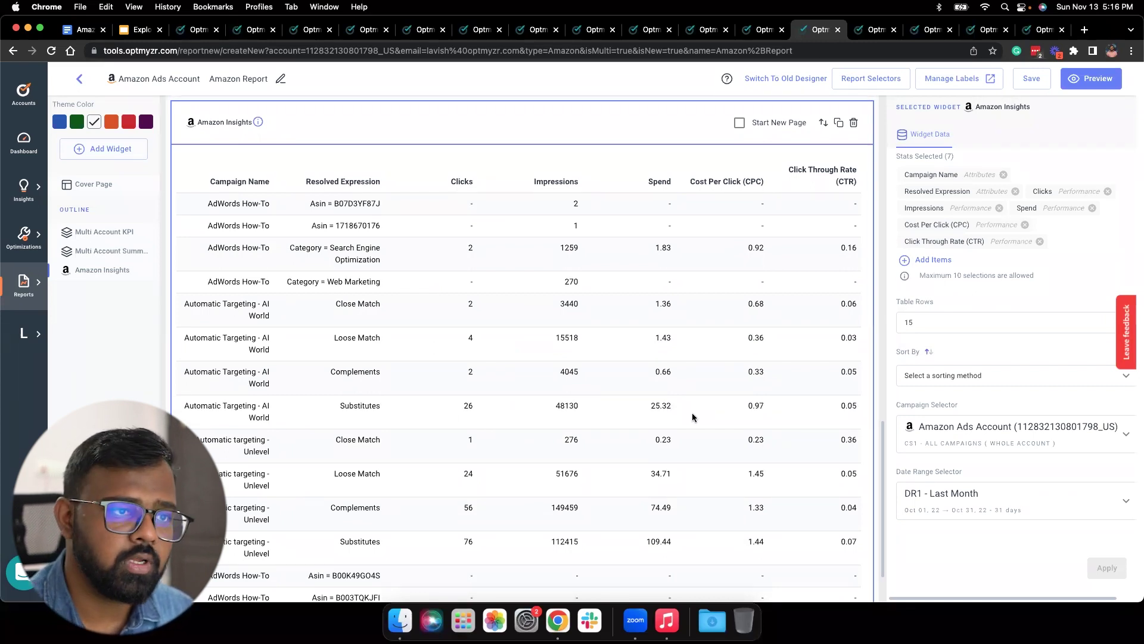
Look through the multi-account widgets available for the report, then leave the widget selection without adding any
{"action": "scroll", "coordinate": [692, 416], "scroll_direction": "up", "scroll_amount": 9}
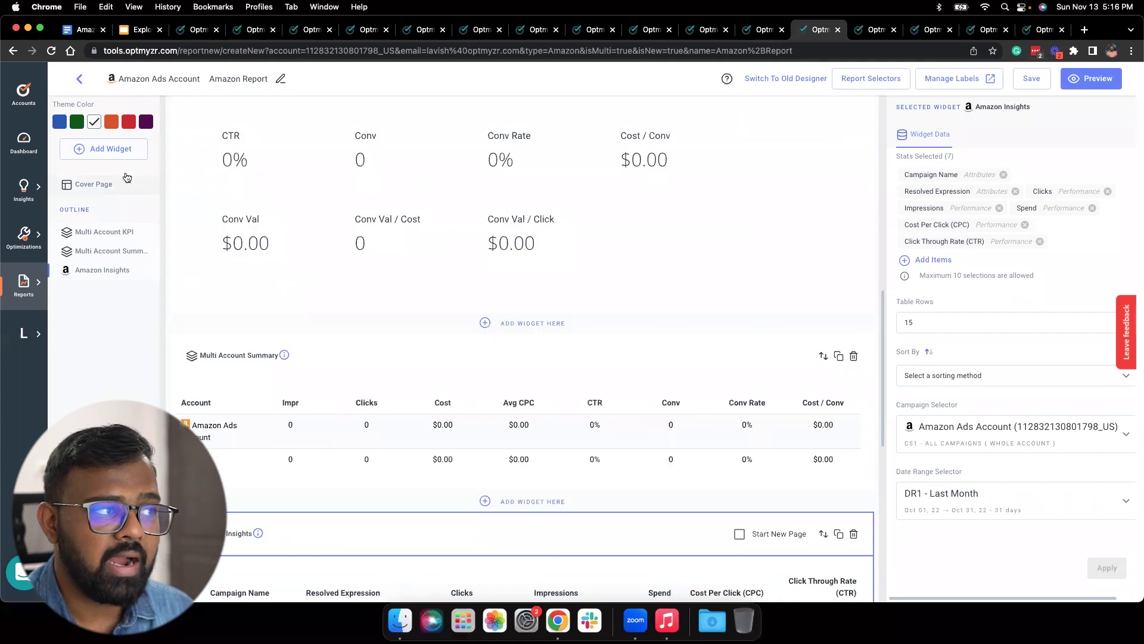
{"action": "left_click", "coordinate": [122, 155]}
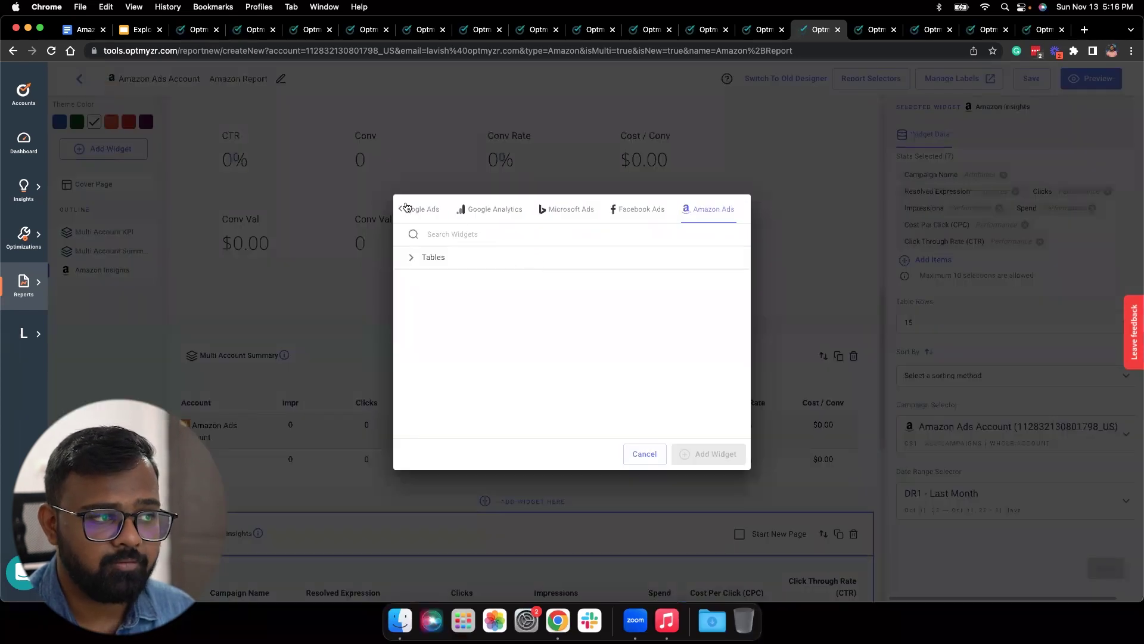
{"action": "left_click", "coordinate": [483, 209]}
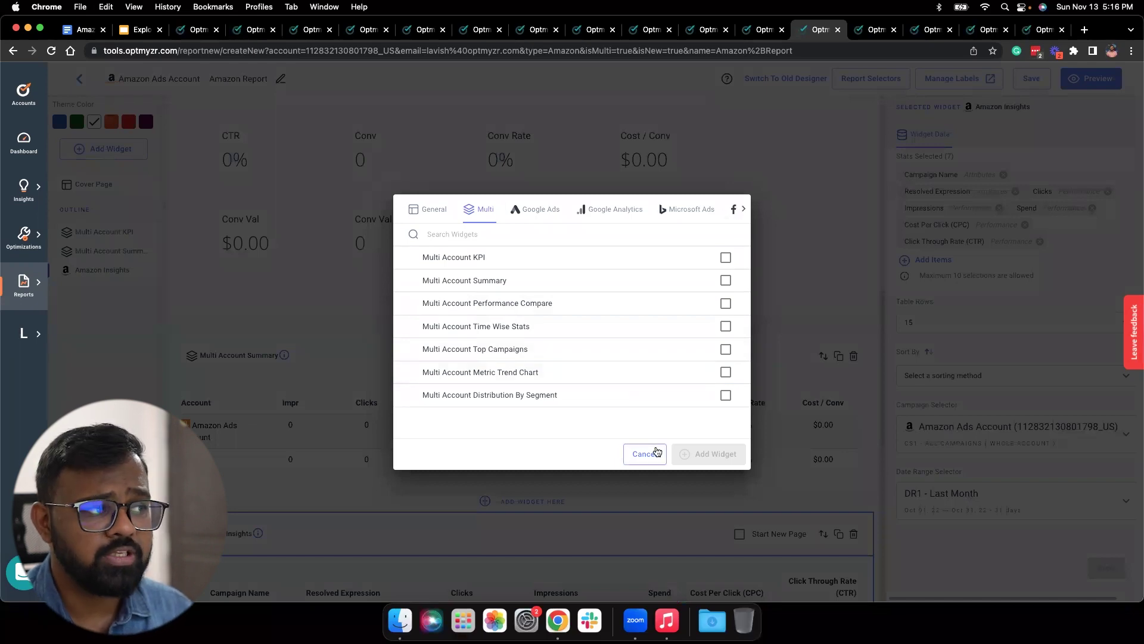
{"action": "key", "text": "Escape"}
Preview the Amazon Report and review its Multi Account KPI, Multi Account Summary and Amazon Insights sections
{"action": "scroll", "coordinate": [653, 420], "scroll_direction": "up", "scroll_amount": 10}
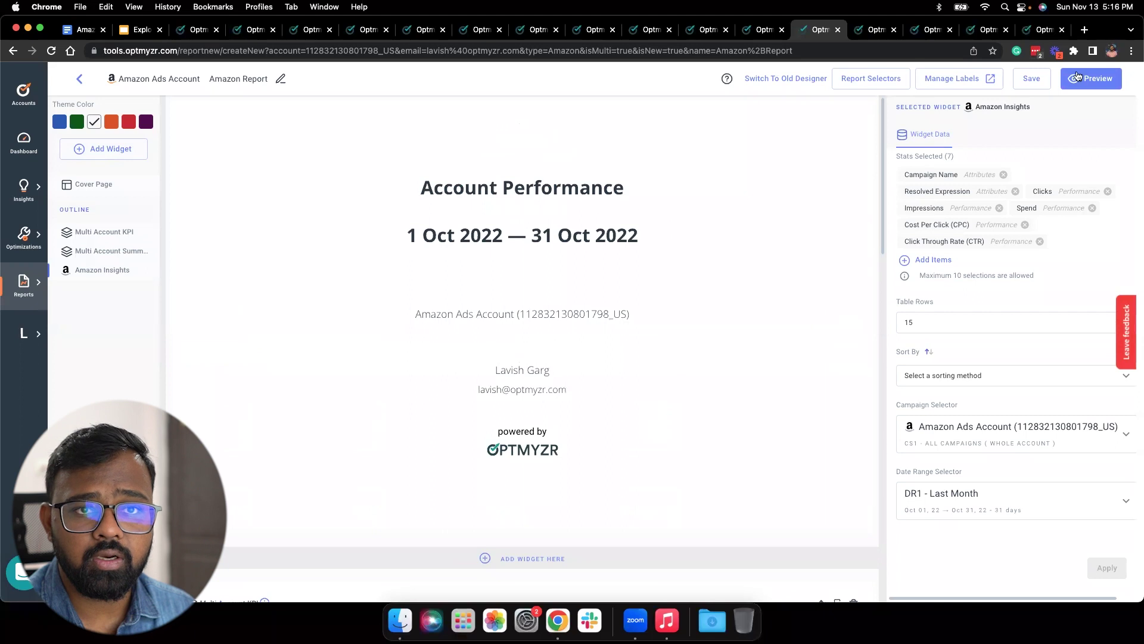
{"action": "left_click", "coordinate": [1085, 78]}
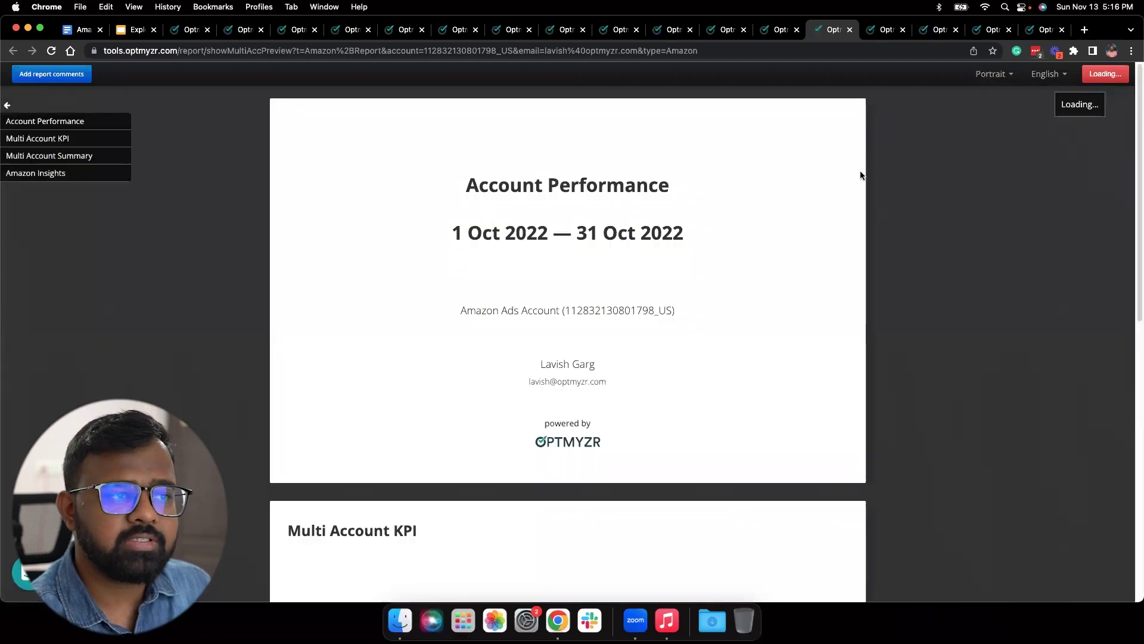
{"action": "scroll", "coordinate": [917, 229], "scroll_direction": "down", "scroll_amount": 10}
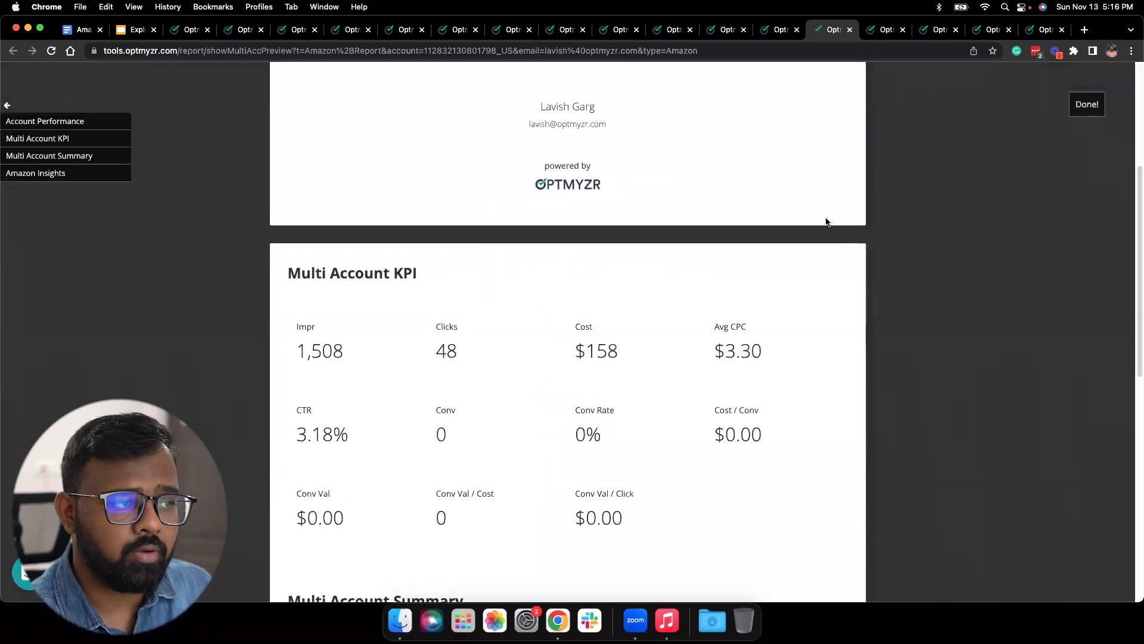
{"action": "scroll", "coordinate": [480, 216], "scroll_direction": "up", "scroll_amount": 1}
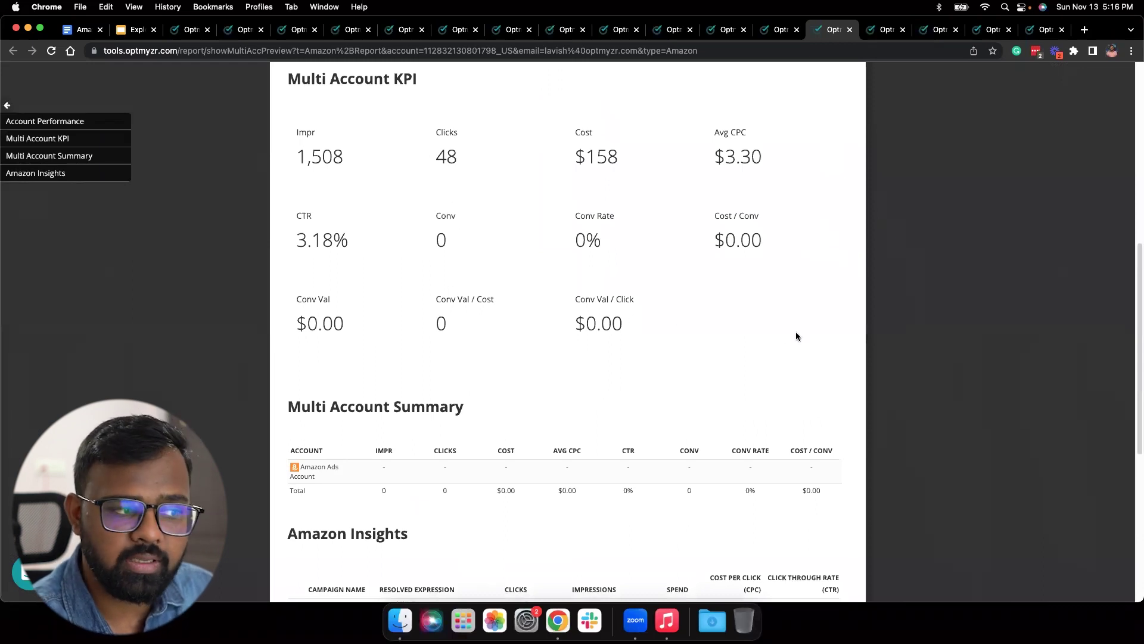
{"action": "scroll", "coordinate": [370, 365], "scroll_direction": "down", "scroll_amount": 2}
{"action": "scroll", "coordinate": [291, 324], "scroll_direction": "down", "scroll_amount": 4}
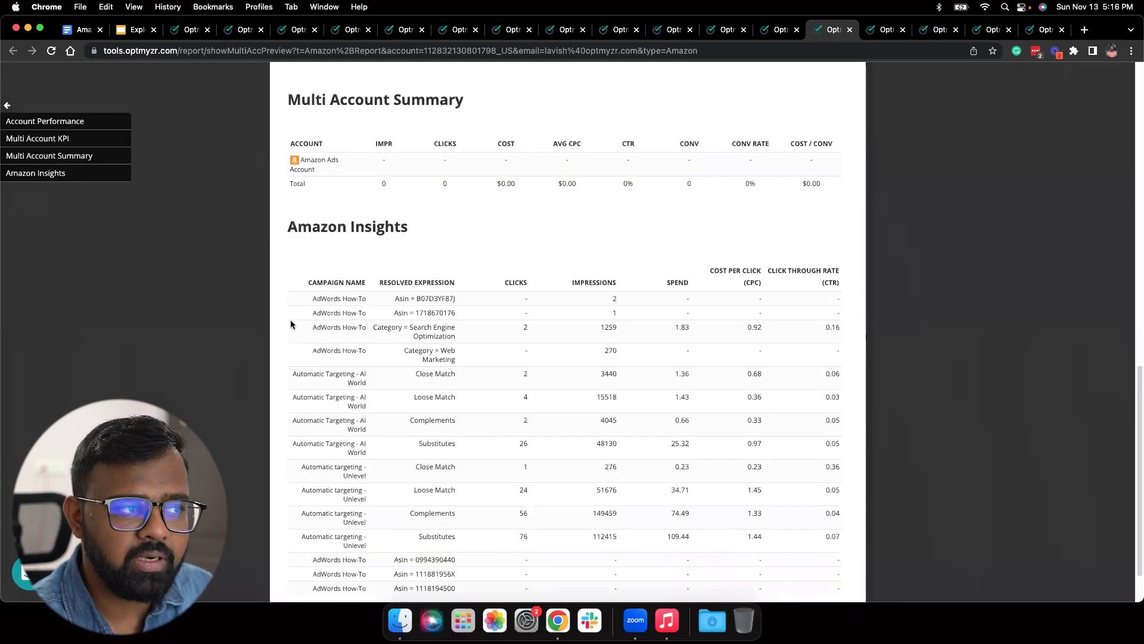
{"action": "scroll", "coordinate": [286, 307], "scroll_direction": "down", "scroll_amount": 1}
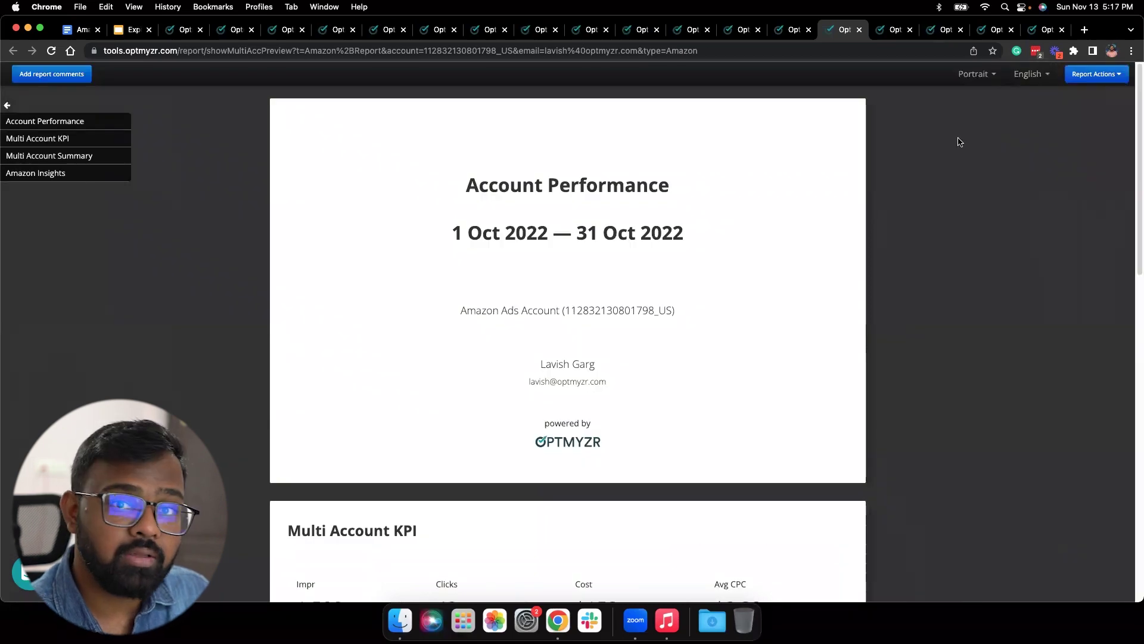
Check the previewed report's action options for emailing, downloading as PDF or Excel, link generation and snapshots
{"action": "left_click", "coordinate": [1089, 78]}
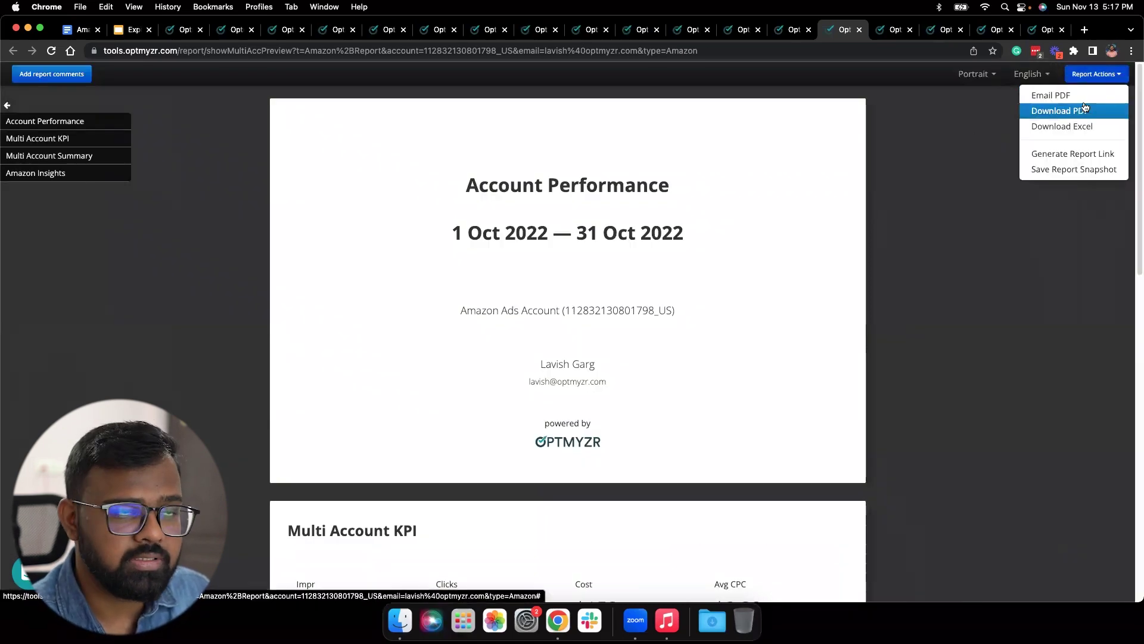
{"action": "left_click", "coordinate": [1062, 125]}
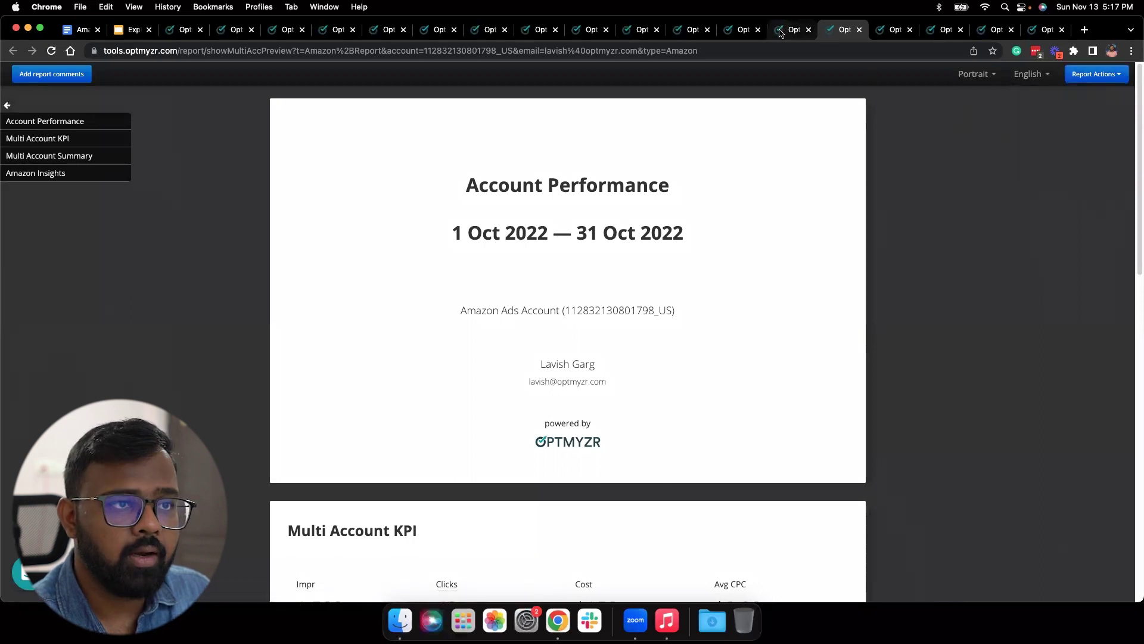
Return to the report designer and open the Multi-Account Reports page in a new browser tab
{"action": "left_click", "coordinate": [784, 30]}
{"action": "left_click", "coordinate": [732, 31]}
{"action": "left_click", "coordinate": [787, 31]}
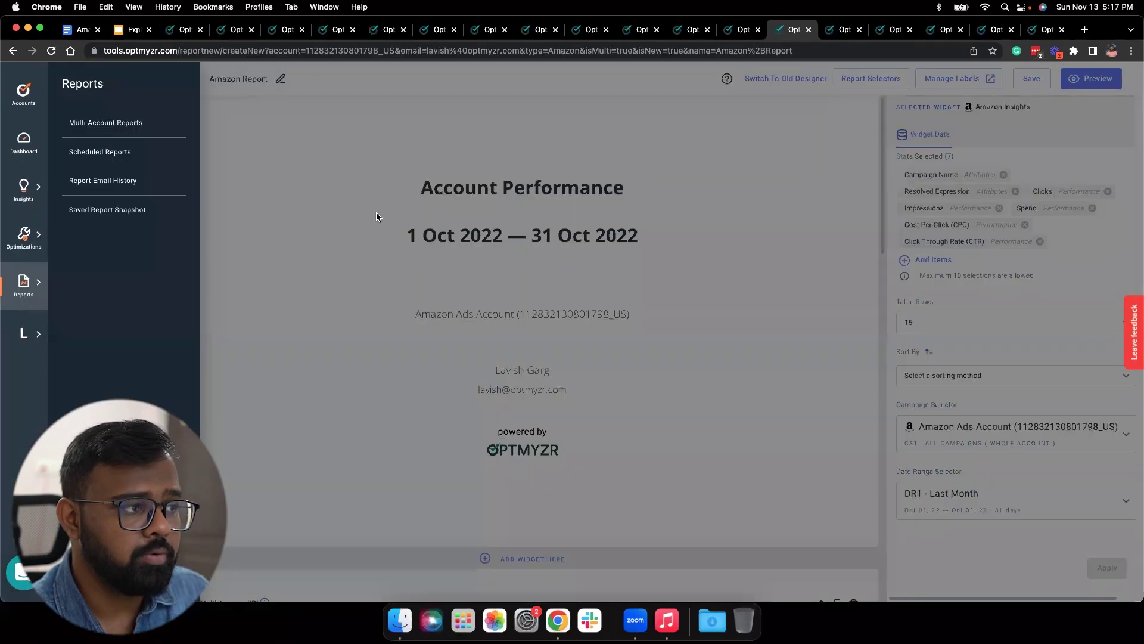
{"action": "right_click", "coordinate": [118, 121]}
{"action": "left_click", "coordinate": [148, 129]}
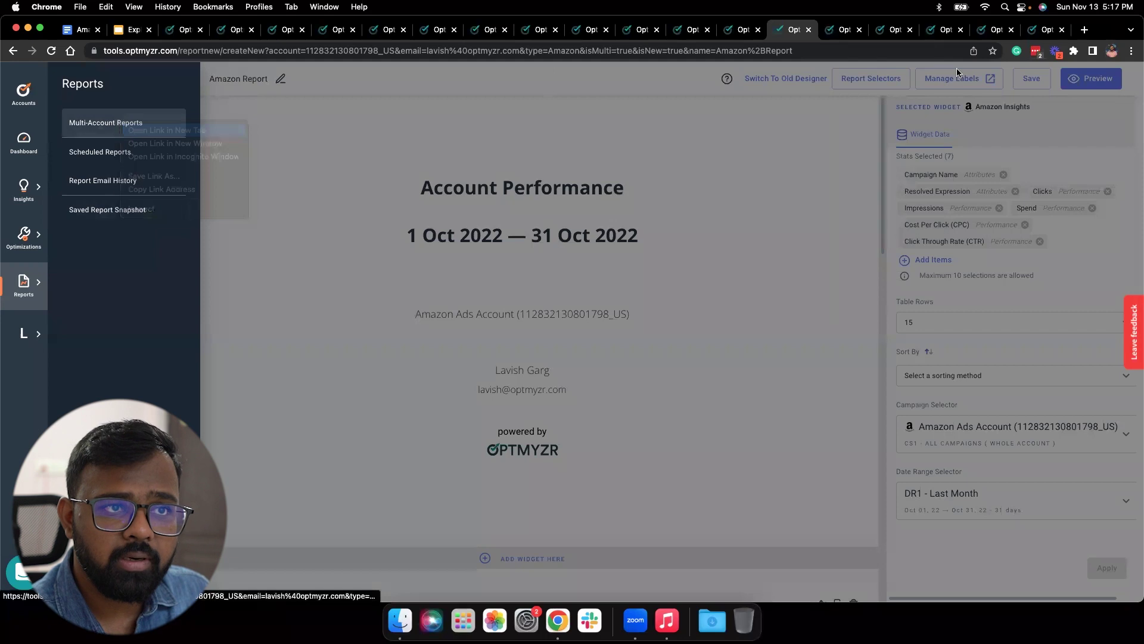
{"action": "left_click", "coordinate": [816, 31]}
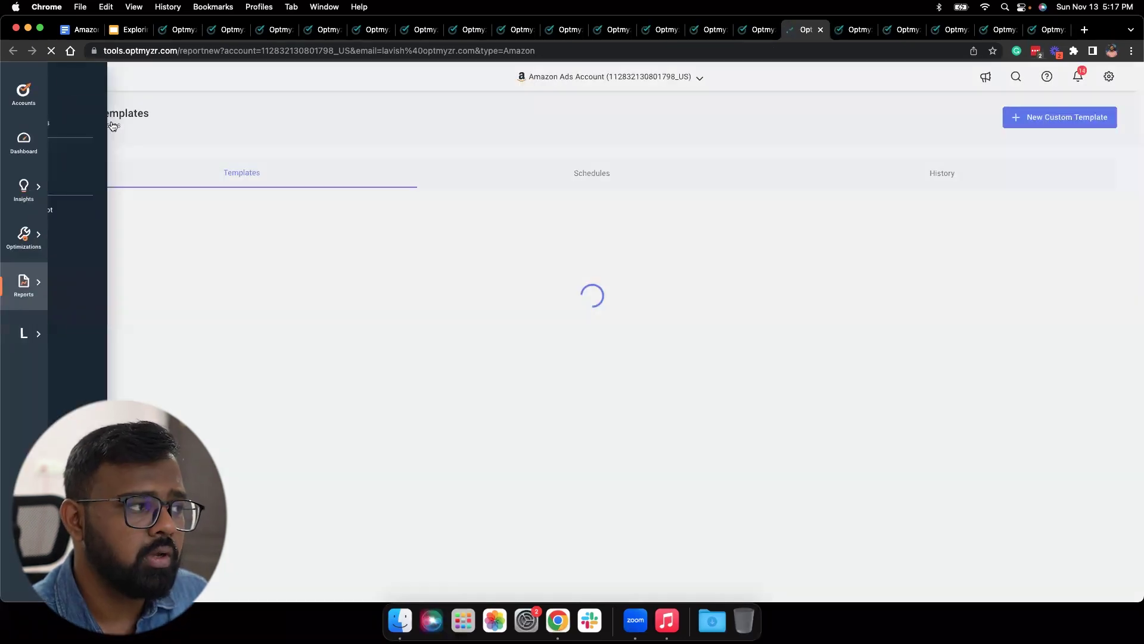
Show the additional actions for the "multi account amazon" report template
{"action": "mouse_move", "coordinate": [114, 123]}
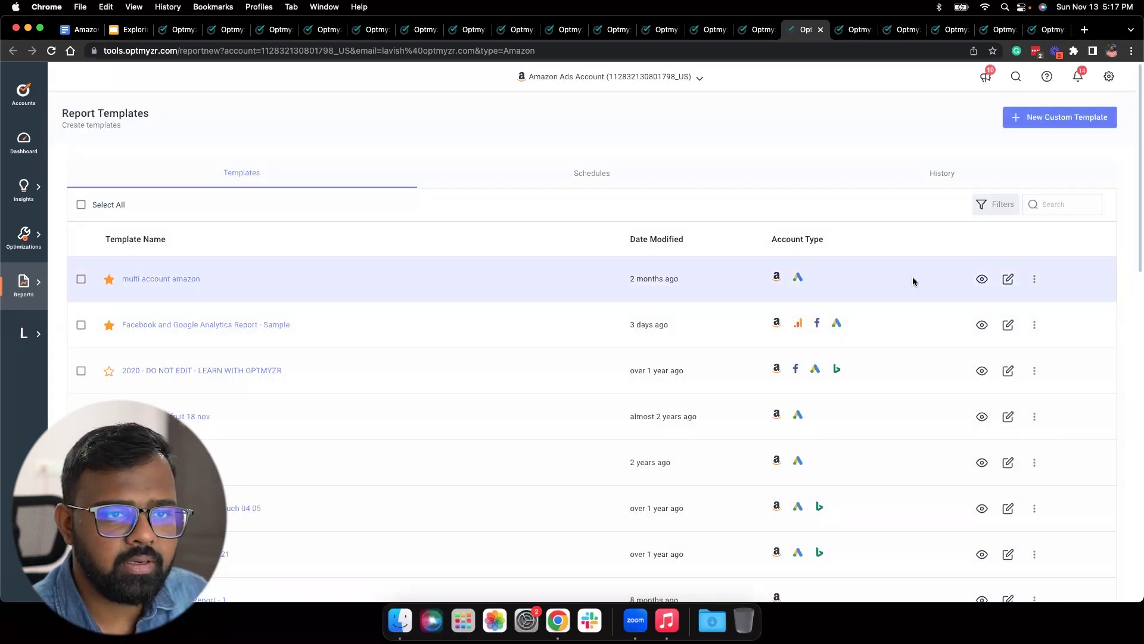
{"action": "left_click", "coordinate": [1035, 279]}
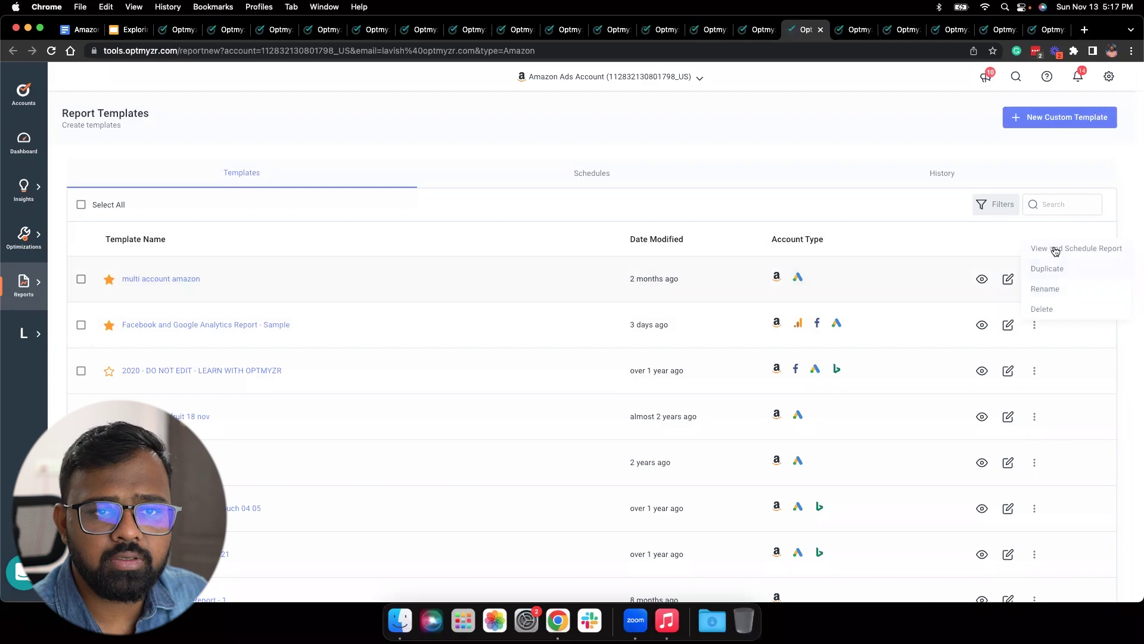